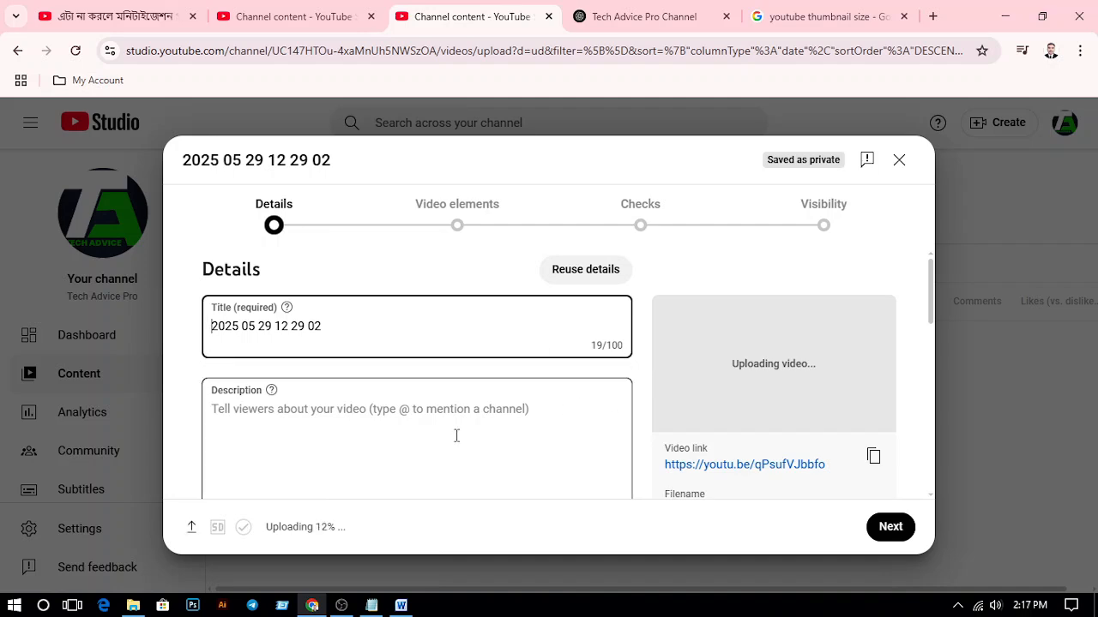
Replace the video title with "How to create a professional YouTube channel - Bangla Tutorial", using the heading in the Word document as reference
{"action": "left_click", "coordinate": [401, 606]}
{"action": "scroll", "coordinate": [489, 407], "scroll_direction": "up", "scroll_amount": 3}
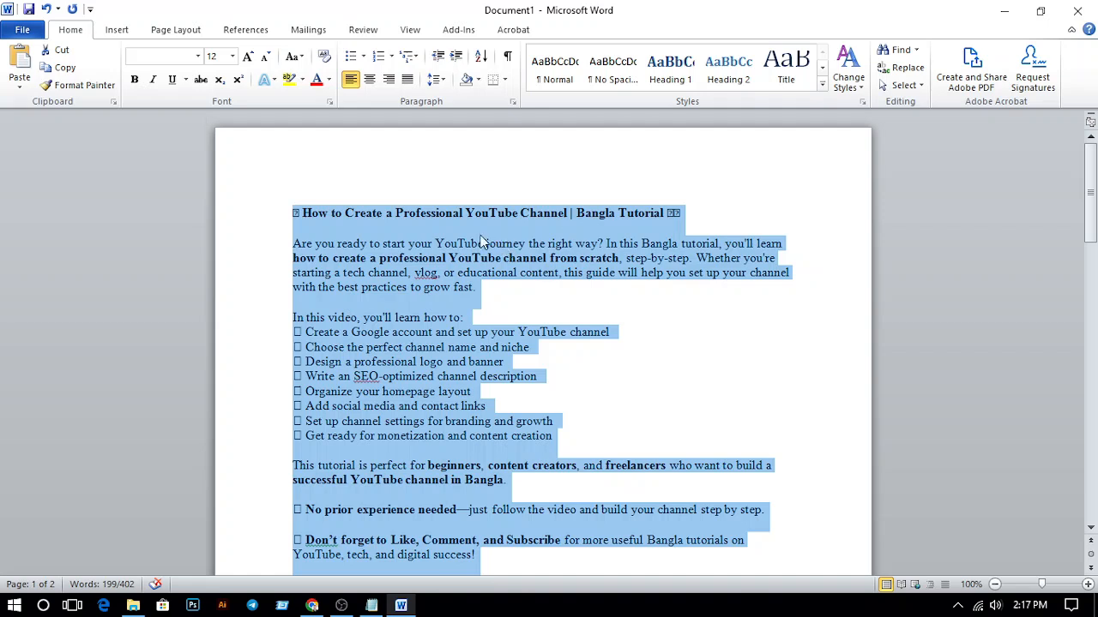
{"action": "left_click", "coordinate": [382, 214]}
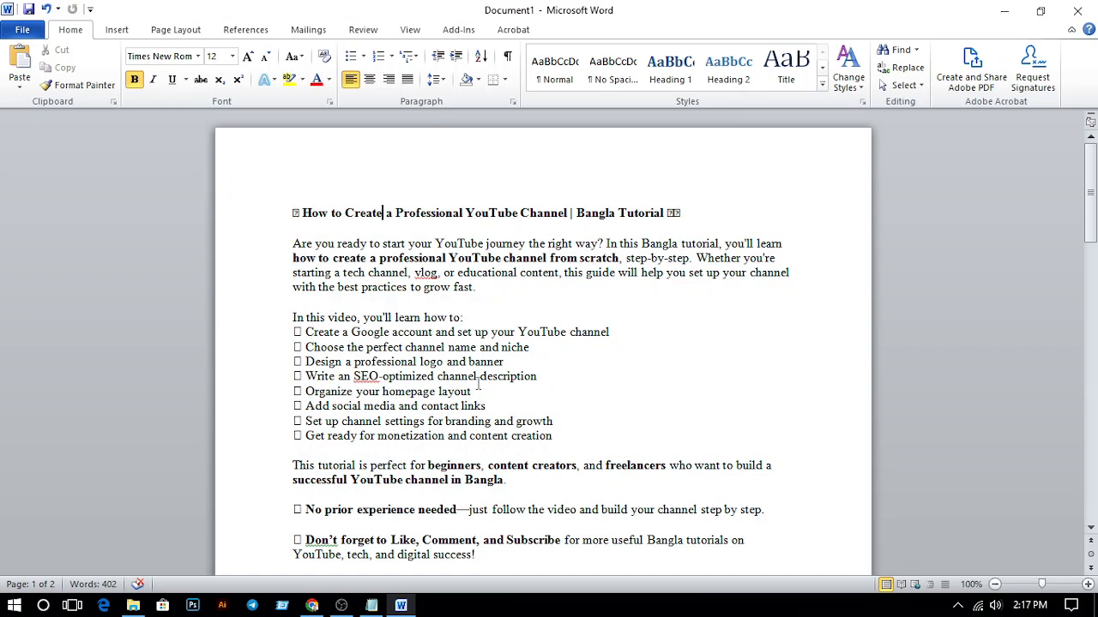
{"action": "left_click", "coordinate": [312, 605]}
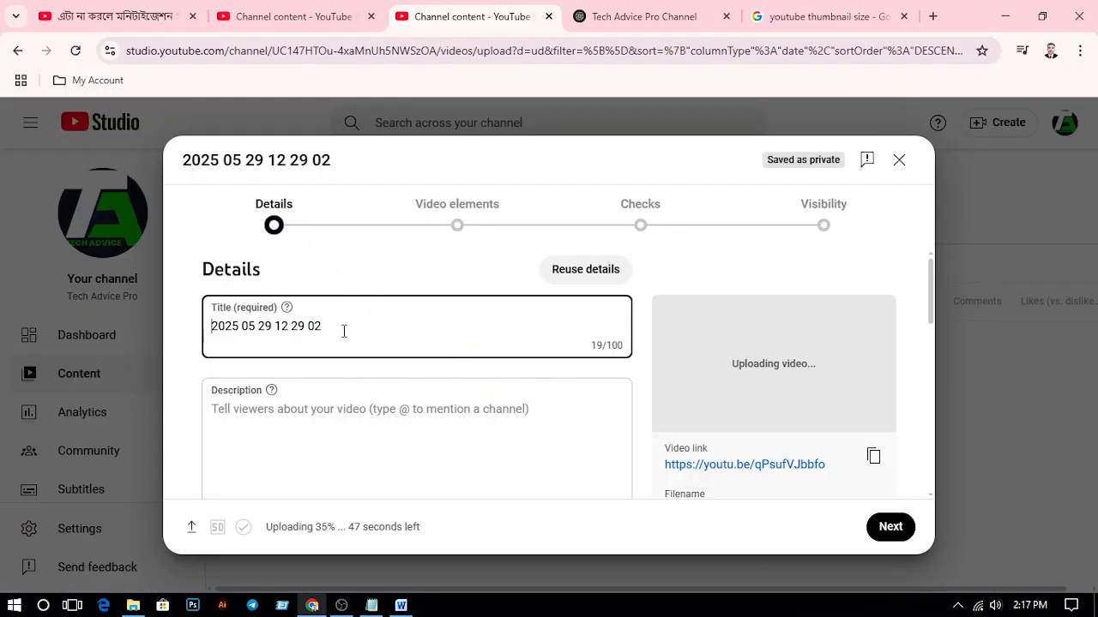
{"action": "left_click_drag", "start_coordinate": [328, 327], "coordinate": [200, 343]}
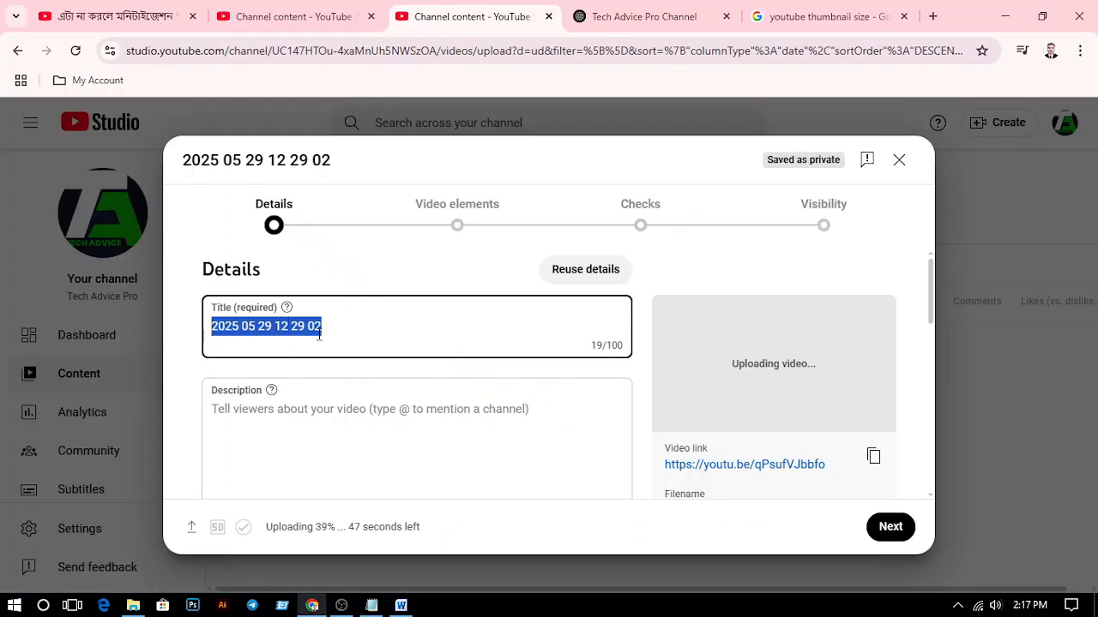
{"action": "type", "text": "H"}
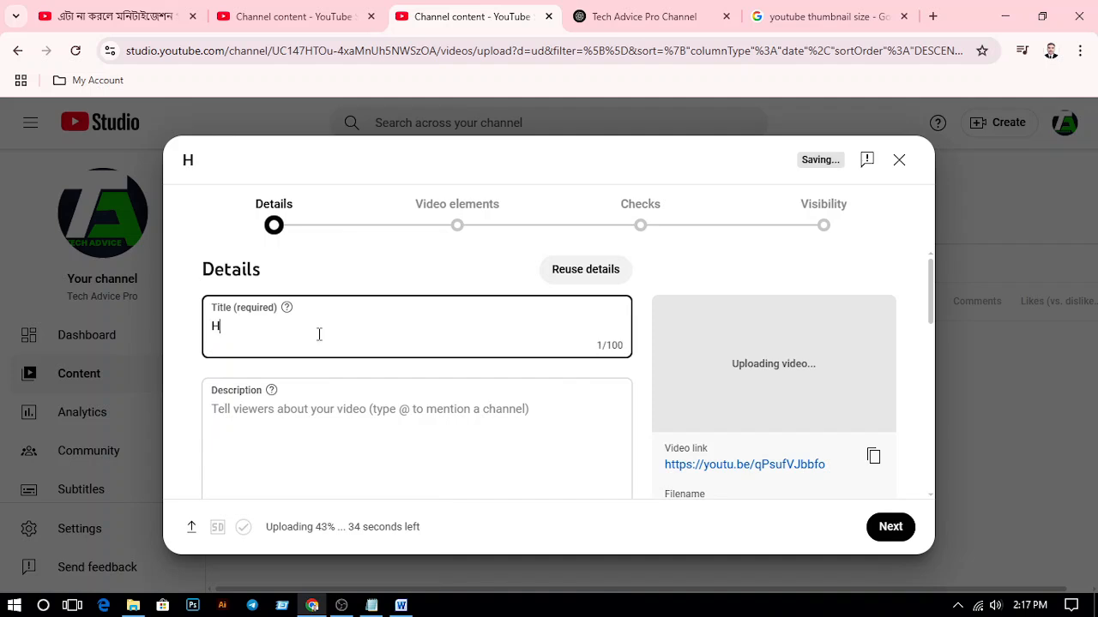
{"action": "type", "text": "ow to"}
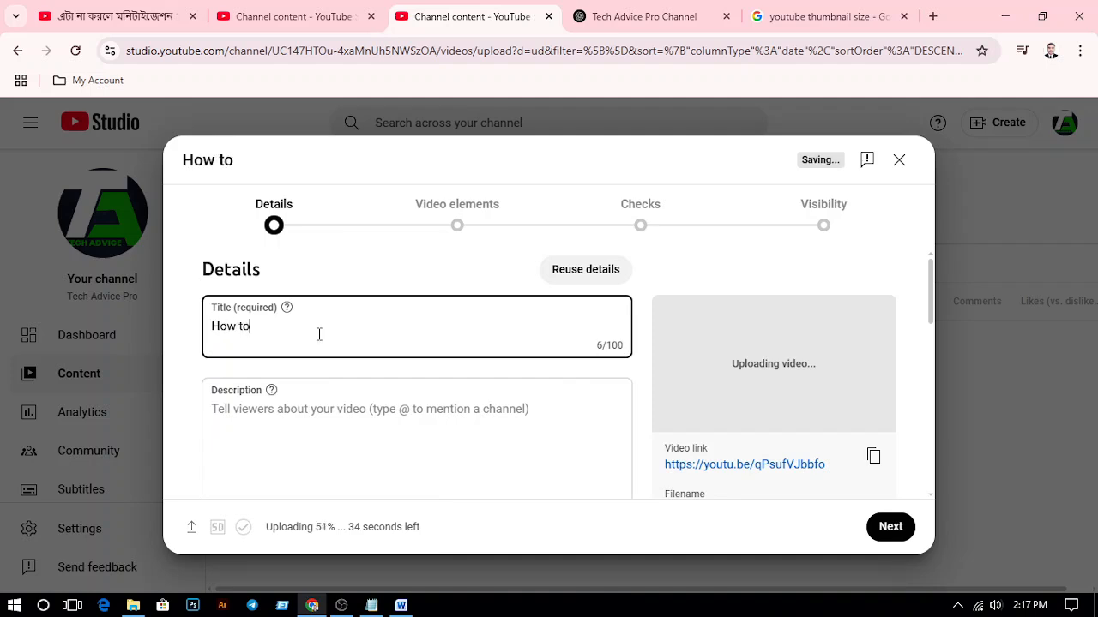
{"action": "type", "text": " create"}
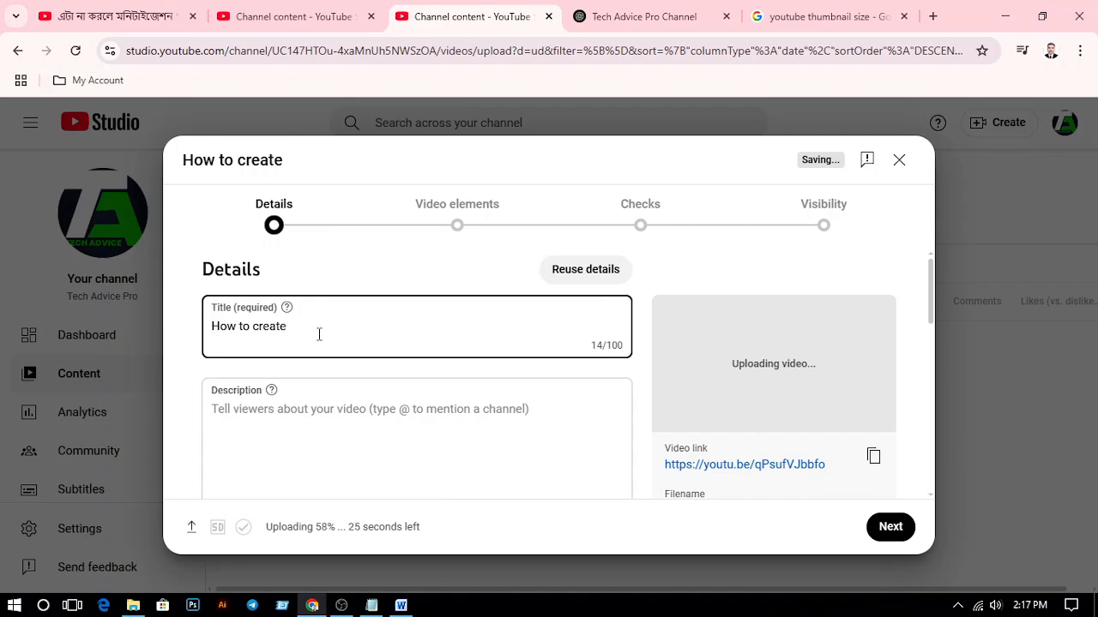
{"action": "left_click", "coordinate": [411, 607]}
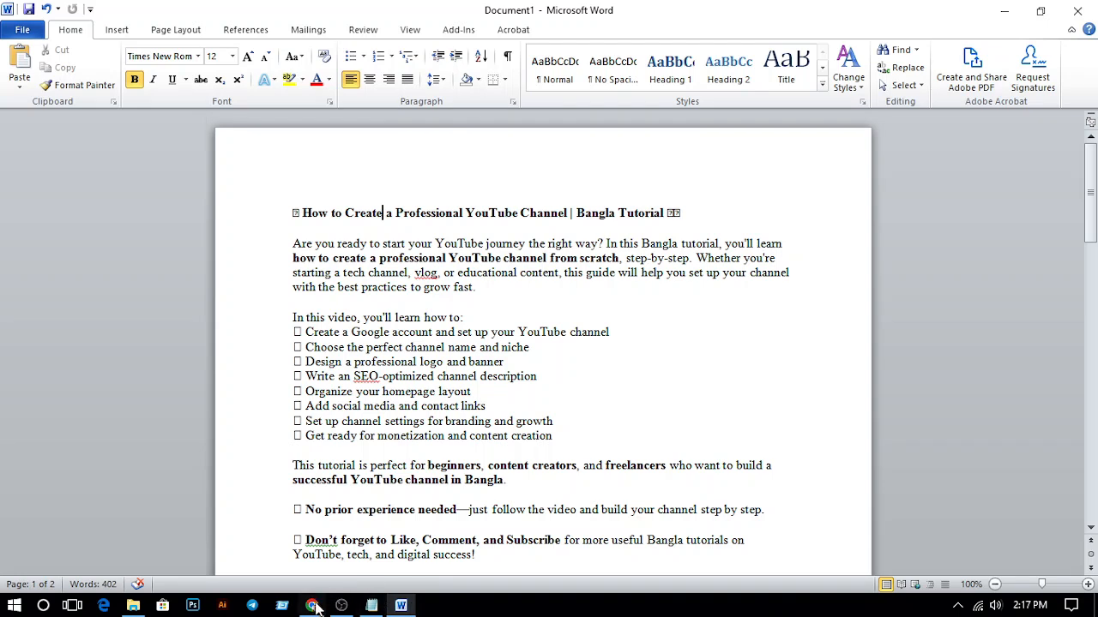
{"action": "key", "text": "alt+Tab"}
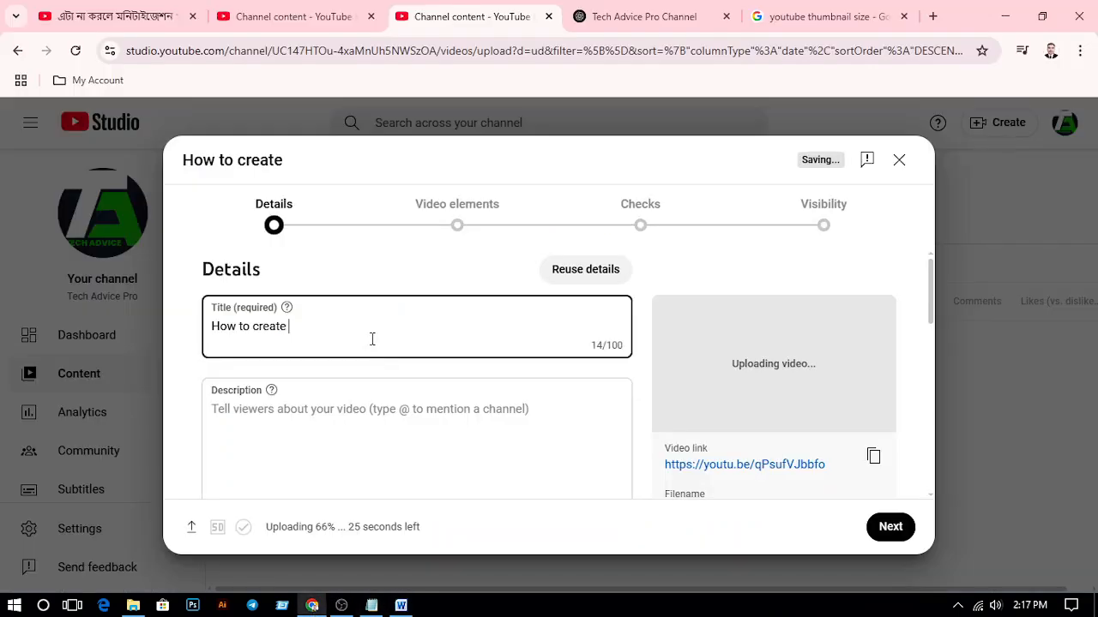
{"action": "type", "text": "a profe"}
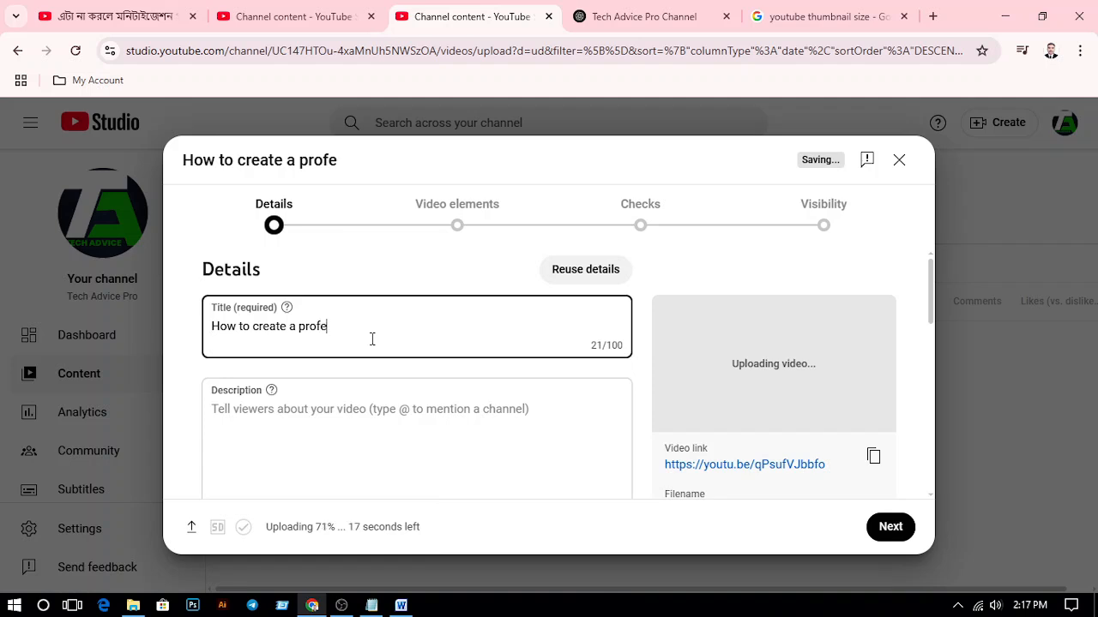
{"action": "type", "text": "ssiona"}
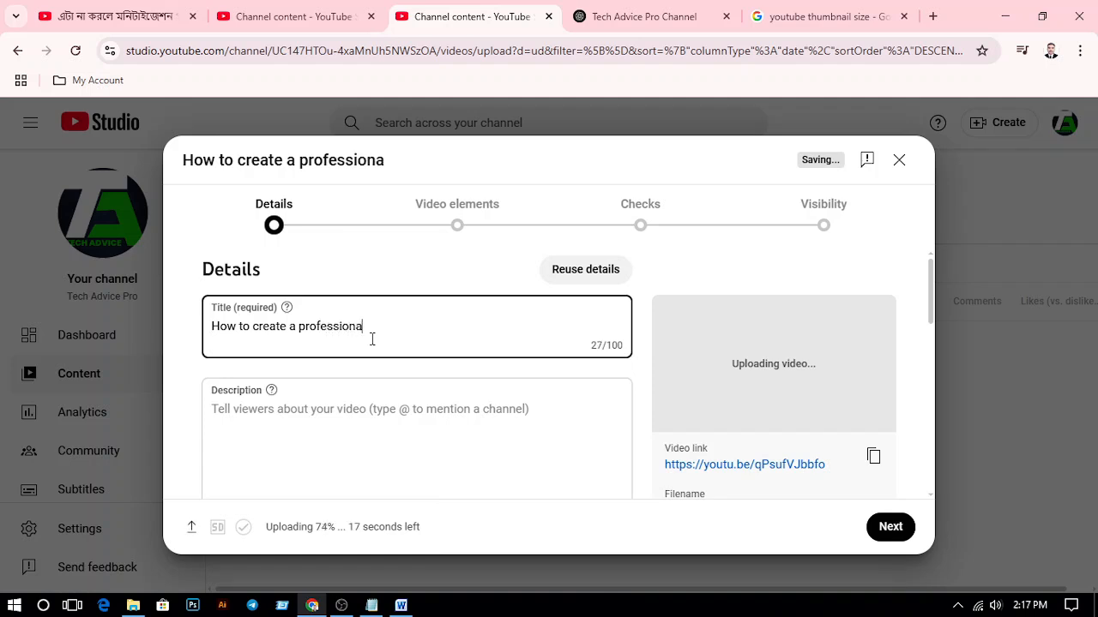
{"action": "type", "text": "l youtu"}
{"action": "key", "text": "BackSpace"}
{"action": "key", "text": "BackSpace"}
{"action": "key", "text": "BackSpace"}
{"action": "key", "text": "BackSpace"}
{"action": "key", "text": "BackSpace"}
{"action": "type", "text": "T"}
{"action": "key", "text": "BackSpace"}
{"action": "type", "text": "You"}
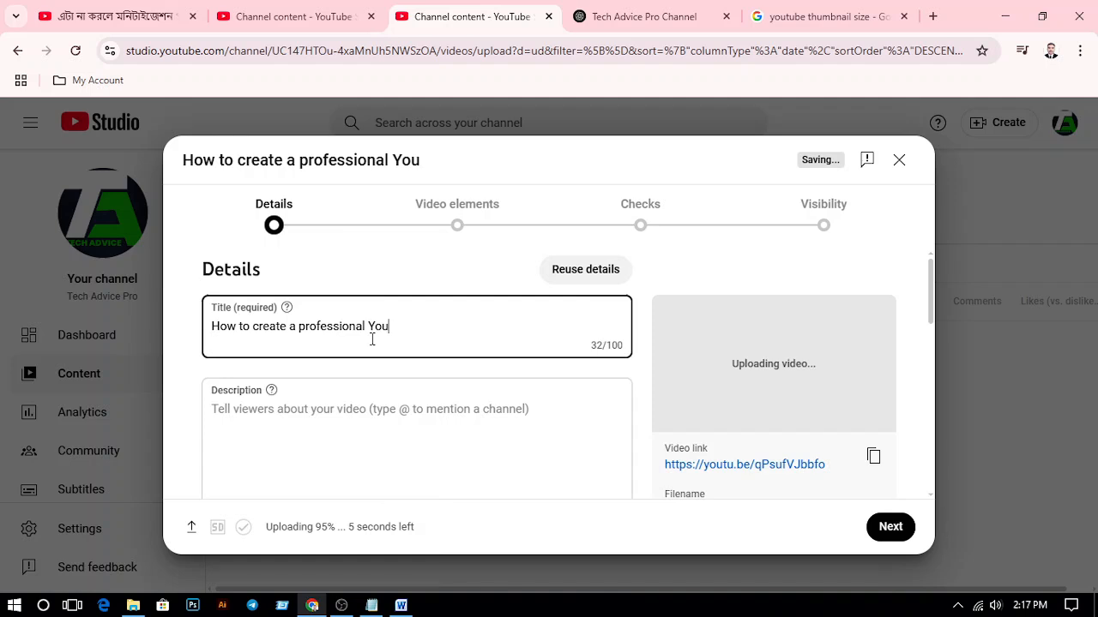
{"action": "type", "text": "Tube "}
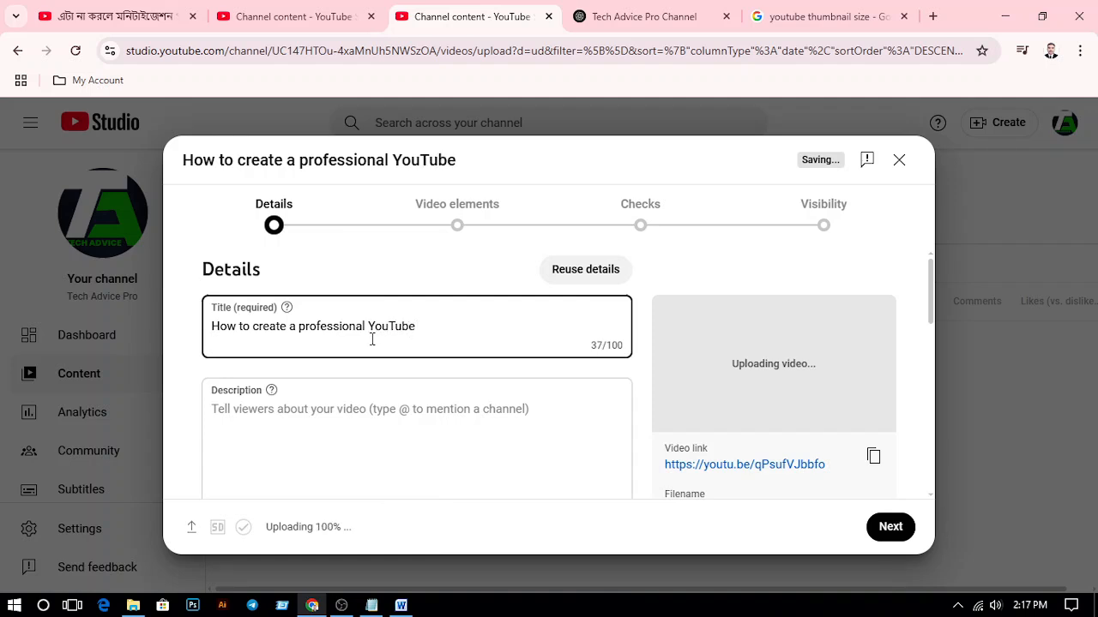
{"action": "type", "text": "chal"}
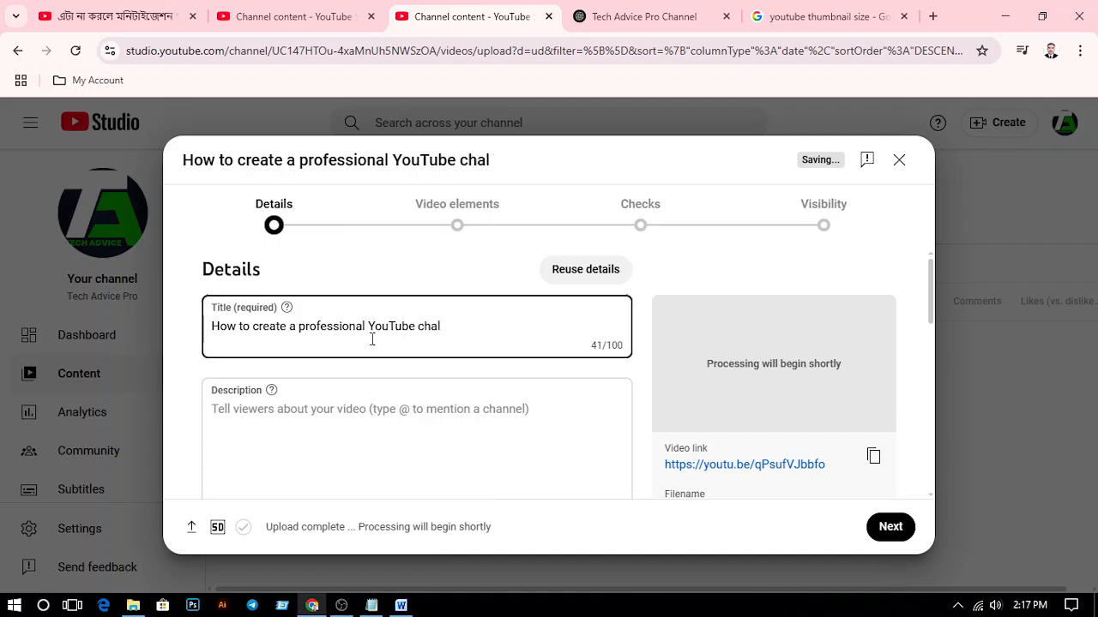
{"action": "key", "text": "BackSpace"}
{"action": "type", "text": "nnel - "}
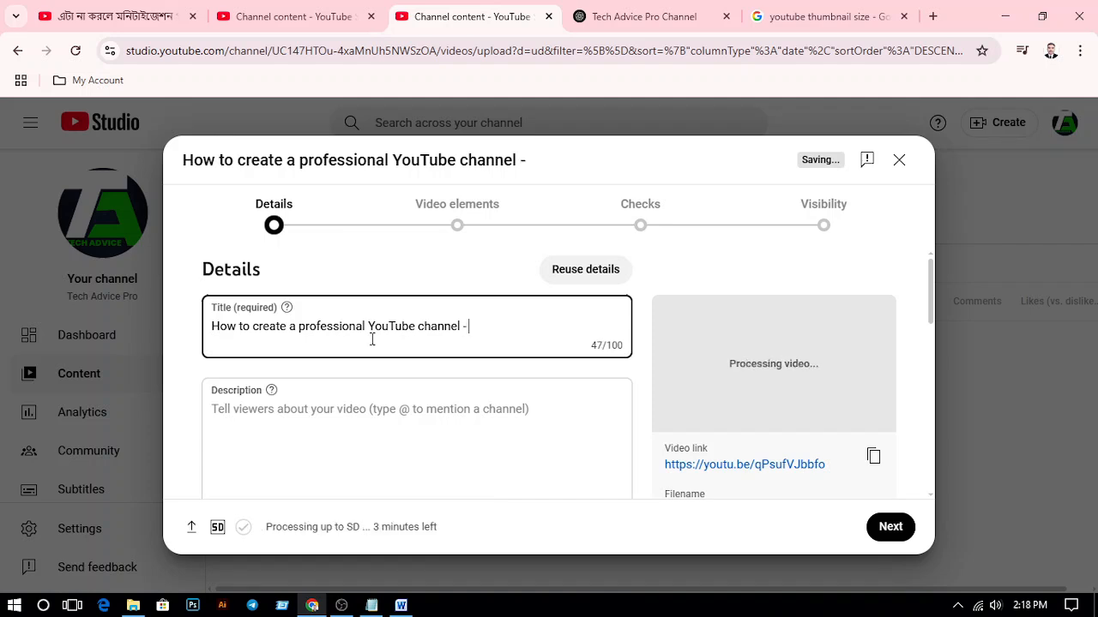
{"action": "type", "text": "Bangla"}
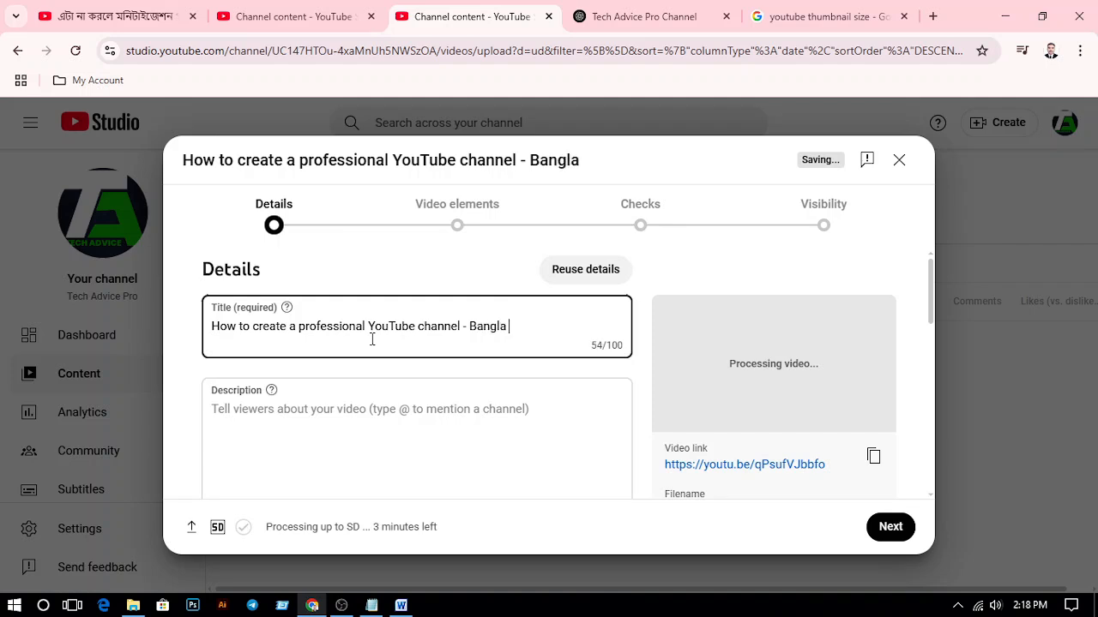
{"action": "type", "text": " Tutorial"}
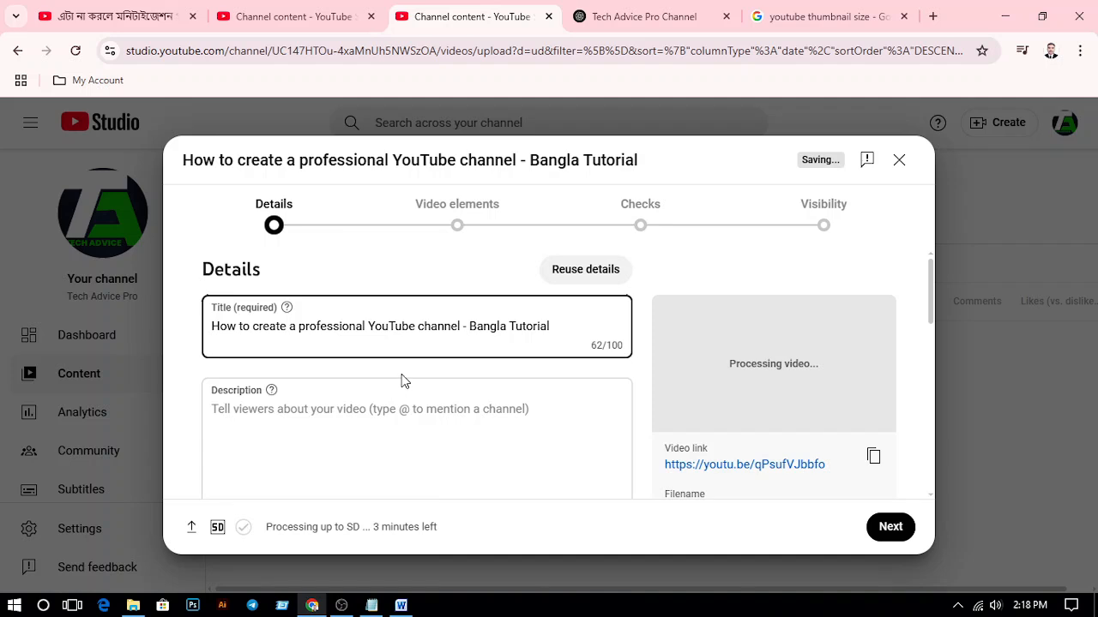
Copy the Word text from the "How to Create a Professional YouTube Channel" heading through the notification bell line into the video's description in YouTube Studio
{"action": "scroll", "coordinate": [410, 355], "scroll_direction": "down", "scroll_amount": 1}
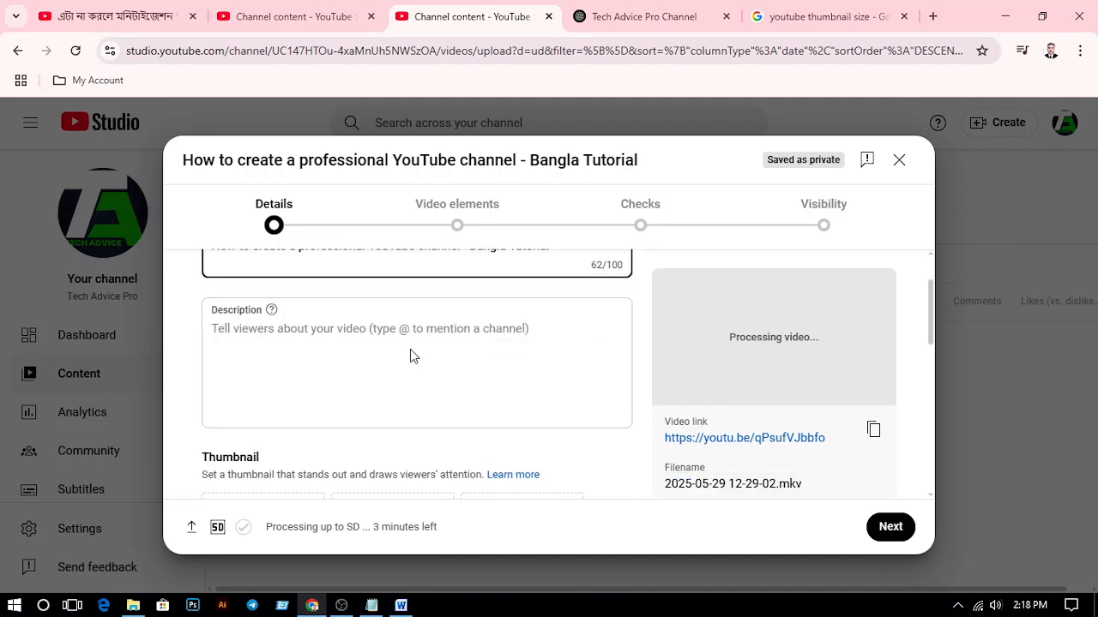
{"action": "scroll", "coordinate": [410, 352], "scroll_direction": "up", "scroll_amount": 1}
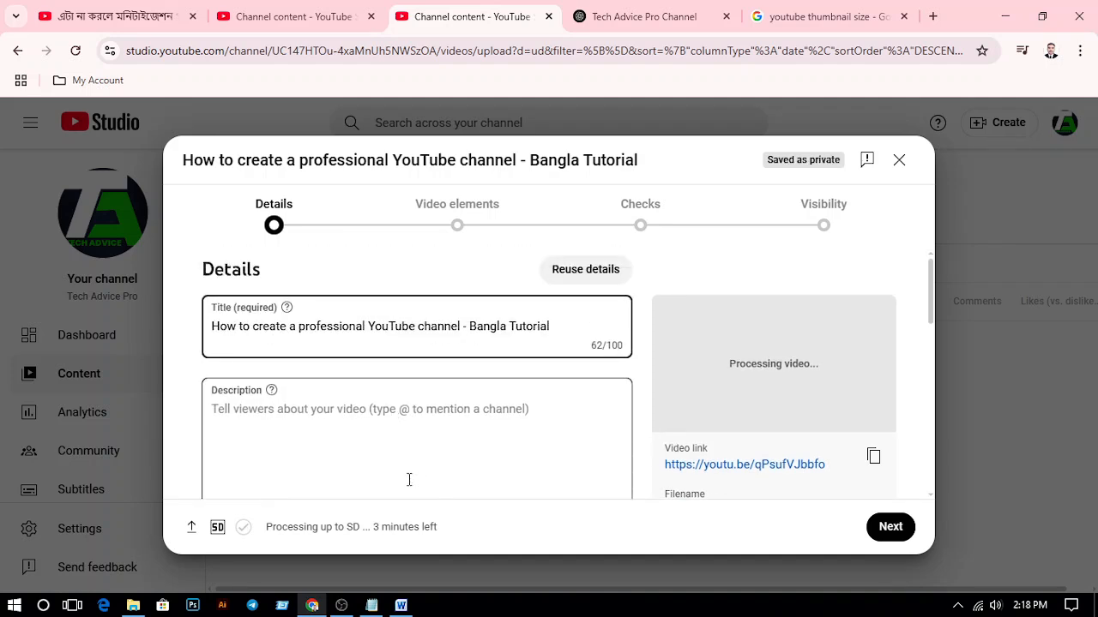
{"action": "left_click", "coordinate": [400, 605]}
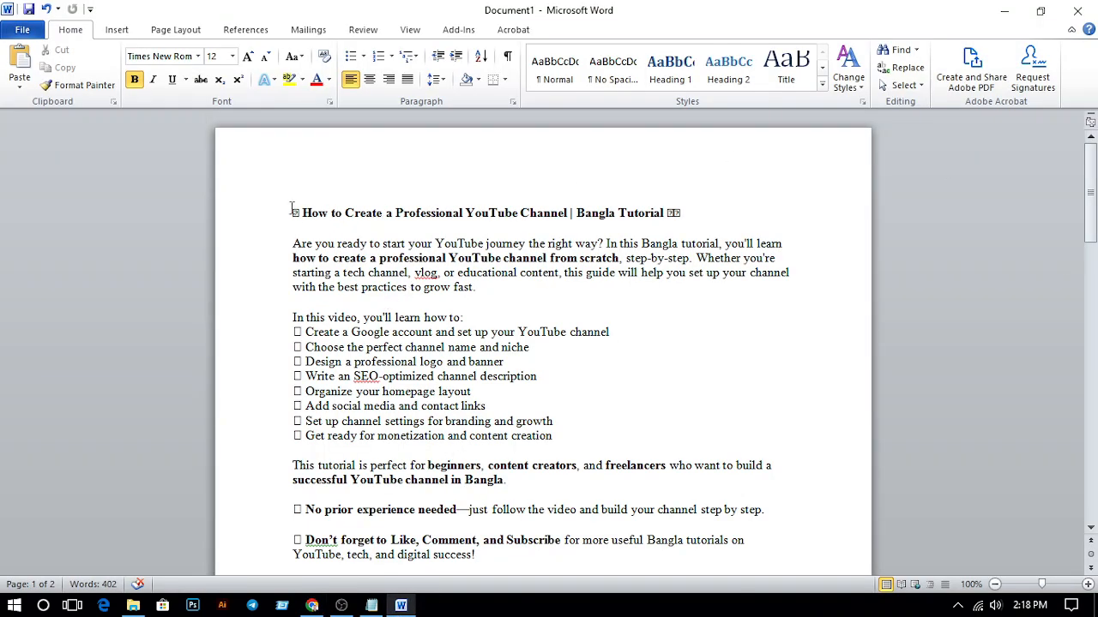
{"action": "left_click_drag", "start_coordinate": [291, 209], "coordinate": [581, 434]}
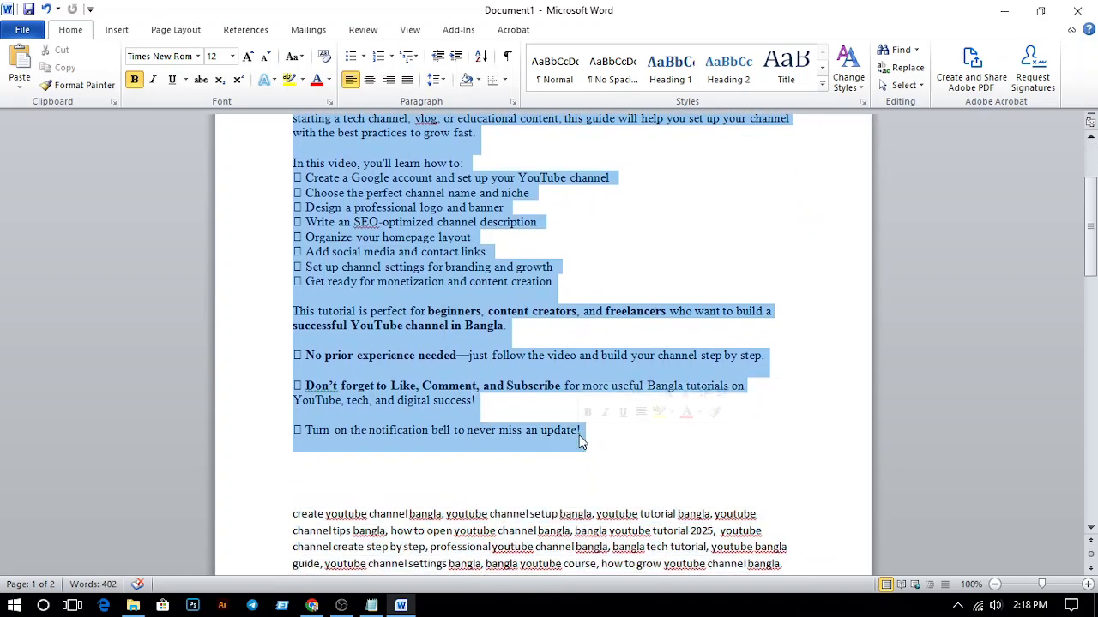
{"action": "right_click", "coordinate": [456, 252]}
{"action": "left_click", "coordinate": [460, 270]}
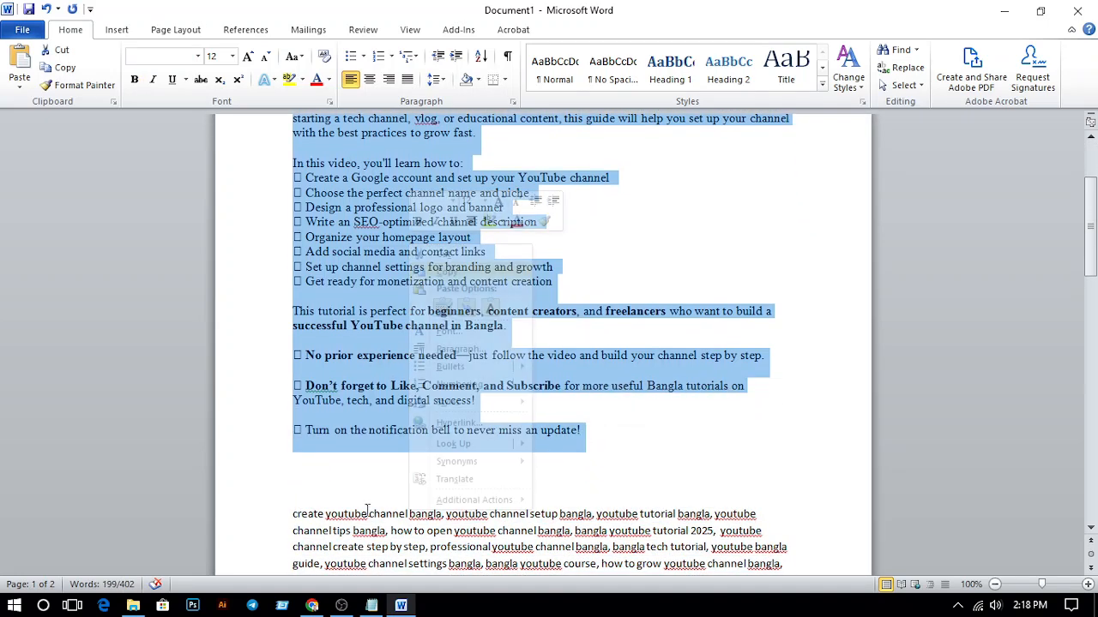
{"action": "left_click", "coordinate": [313, 608]}
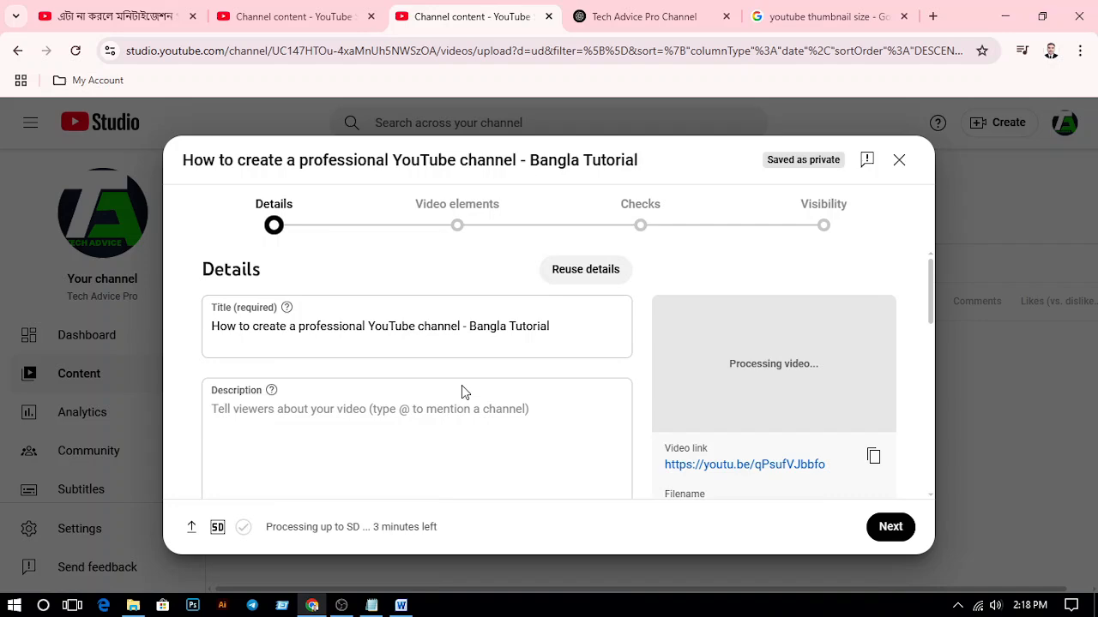
{"action": "right_click", "coordinate": [296, 411]}
{"action": "left_click", "coordinate": [367, 228]}
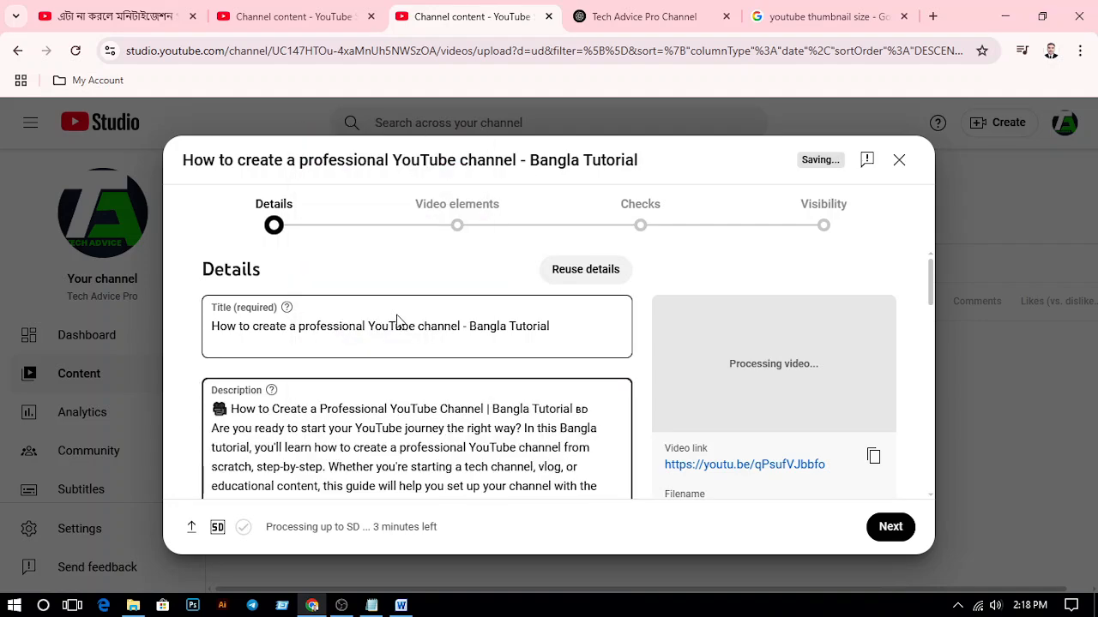
Remove the BD flag after "Bangla Tutorial" in the description's heading and insert a blank line below the heading
{"action": "scroll", "coordinate": [397, 334], "scroll_direction": "down", "scroll_amount": 3}
{"action": "scroll", "coordinate": [398, 334], "scroll_direction": "up", "scroll_amount": 2}
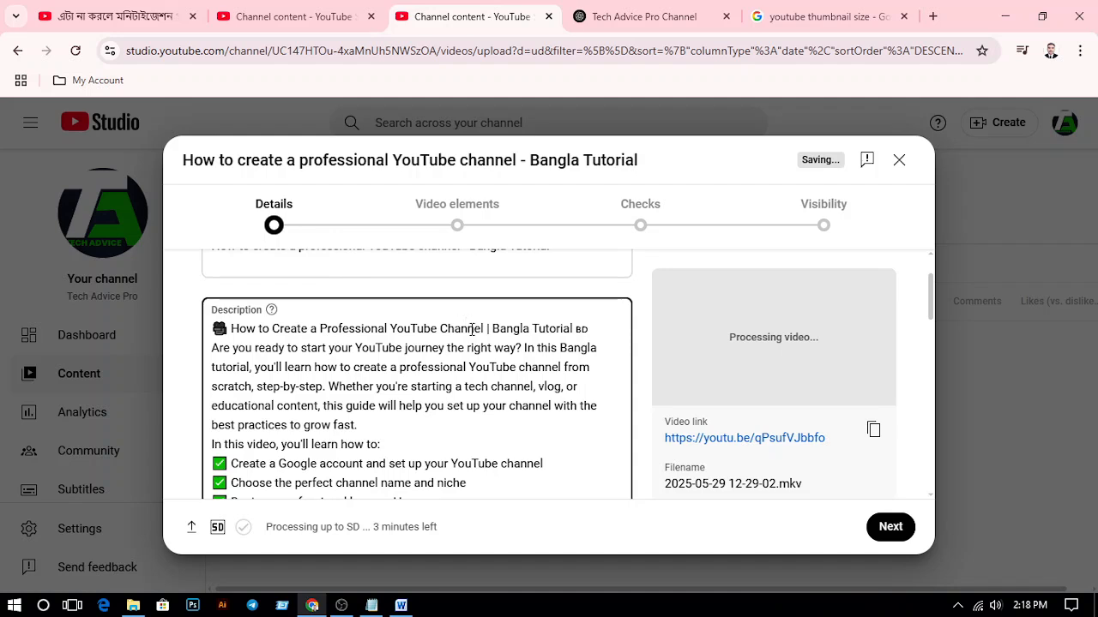
{"action": "left_click", "coordinate": [595, 331]}
{"action": "key", "text": "BackSpace"}
{"action": "key", "text": "BackSpace"}
{"action": "key", "text": "Return"}
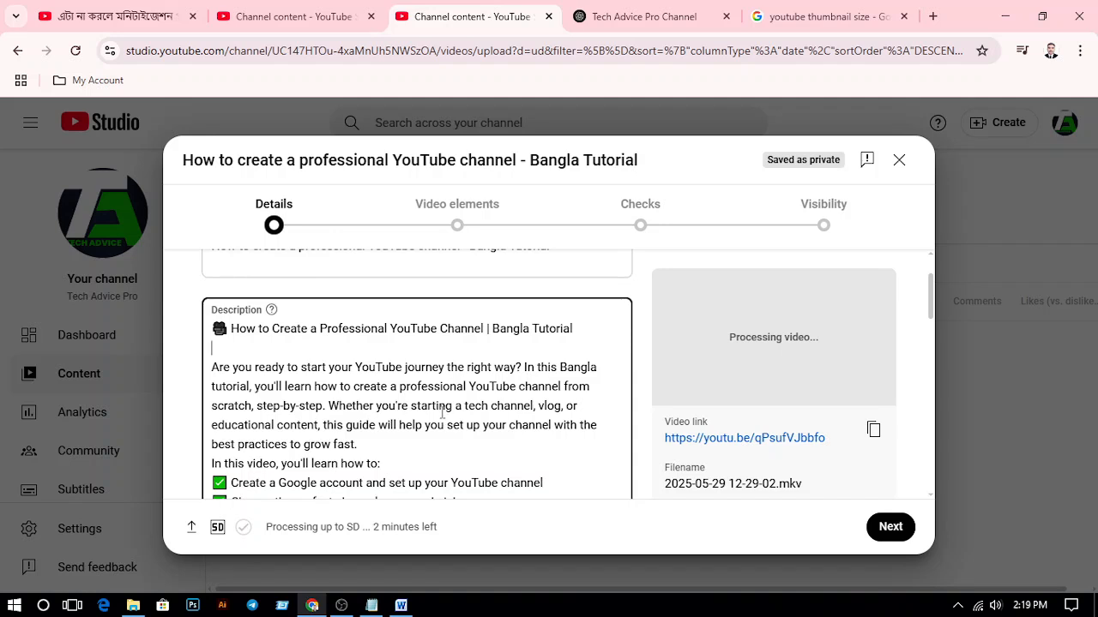
Insert blank lines in the description after the introductory paragraph and after the checklist's last item, "Get ready for monetization and content creation"
{"action": "scroll", "coordinate": [304, 406], "scroll_direction": "down", "scroll_amount": 1}
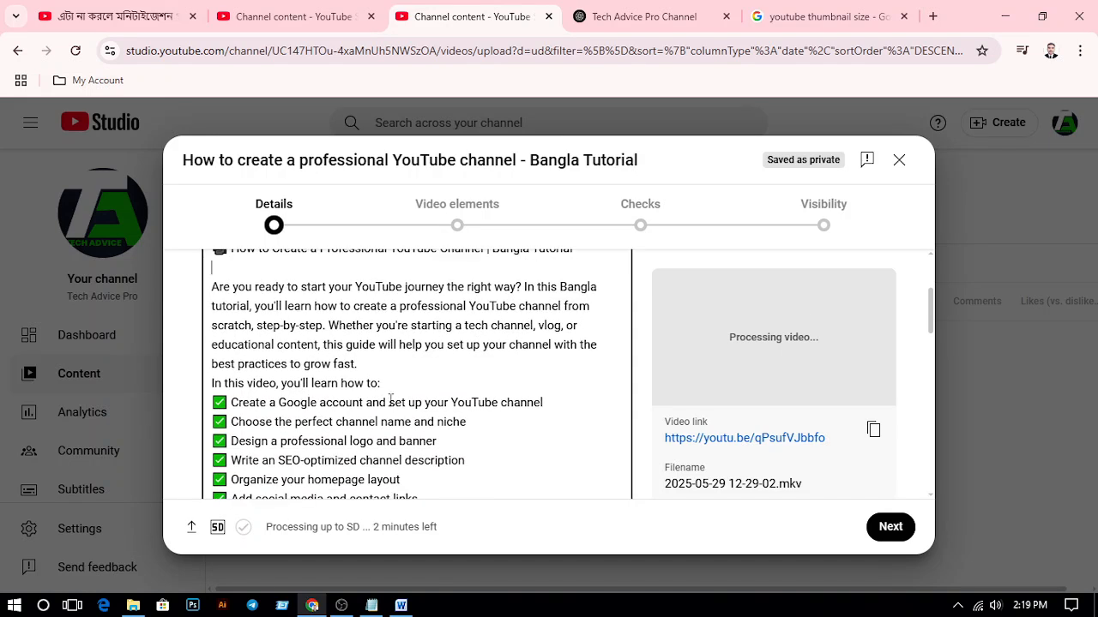
{"action": "left_click", "coordinate": [363, 366]}
{"action": "key", "text": "Return"}
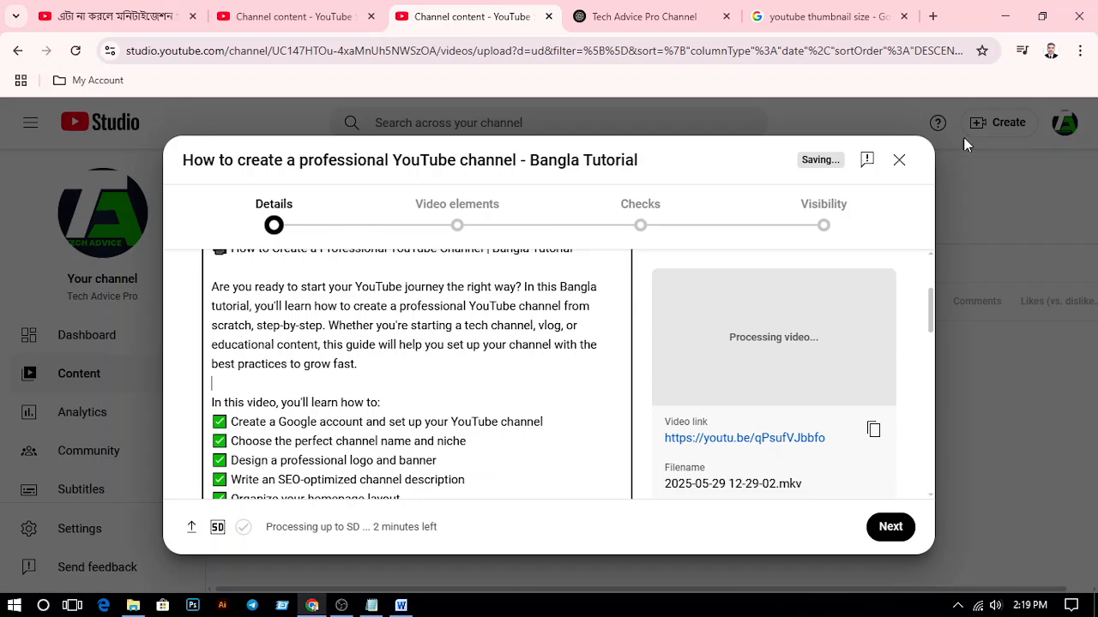
{"action": "scroll", "coordinate": [360, 378], "scroll_direction": "down", "scroll_amount": 1}
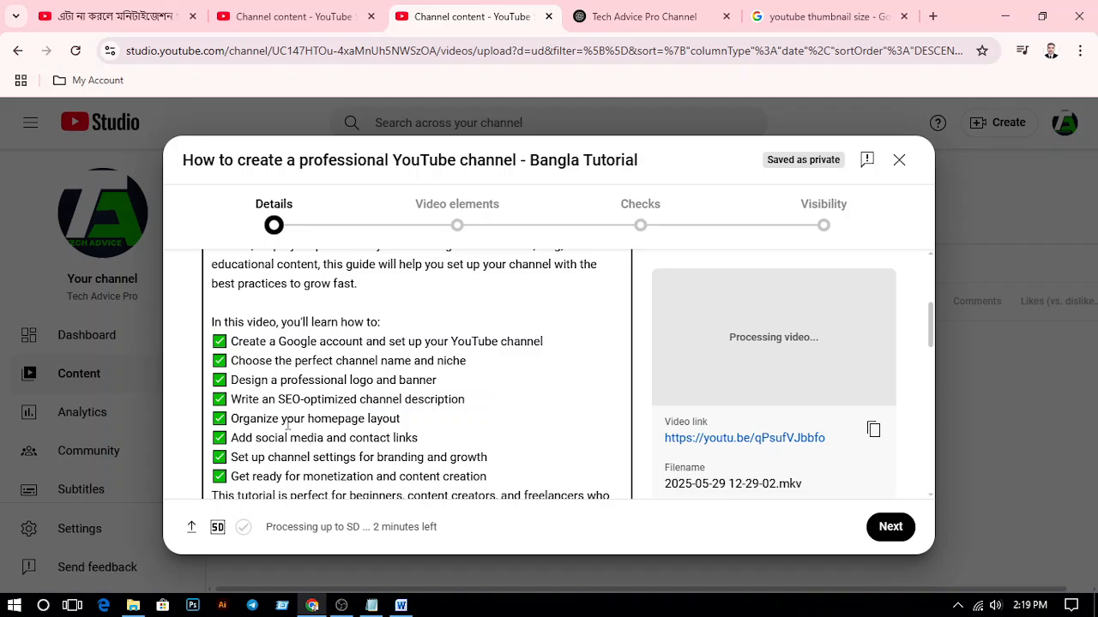
{"action": "scroll", "coordinate": [275, 409], "scroll_direction": "down", "scroll_amount": 2}
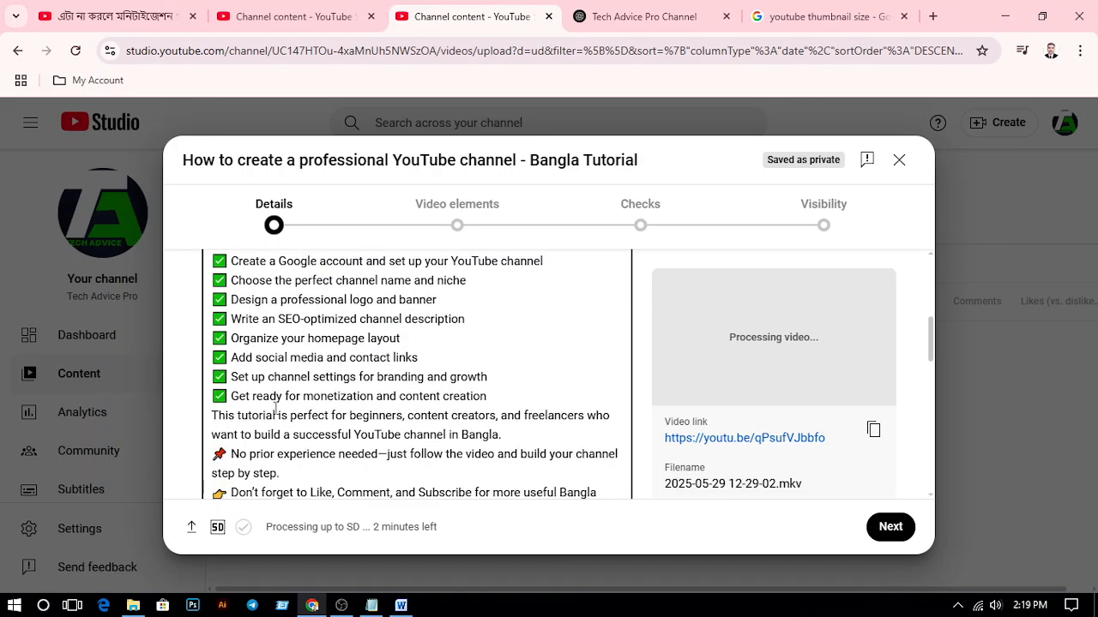
{"action": "left_click", "coordinate": [499, 400]}
{"action": "key", "text": "Return"}
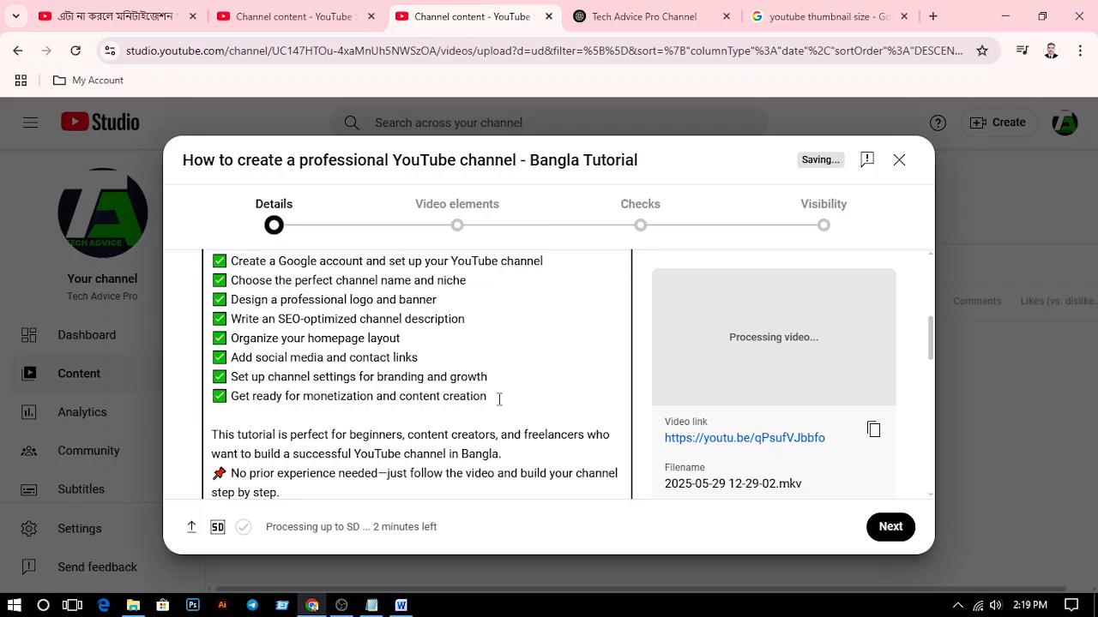
Separate the description's closing paragraphs with blank lines after "YouTube channel in Bangla.", "step by step." and "digital success!"
{"action": "scroll", "coordinate": [499, 400], "scroll_direction": "down", "scroll_amount": 4}
{"action": "left_click", "coordinate": [517, 294]}
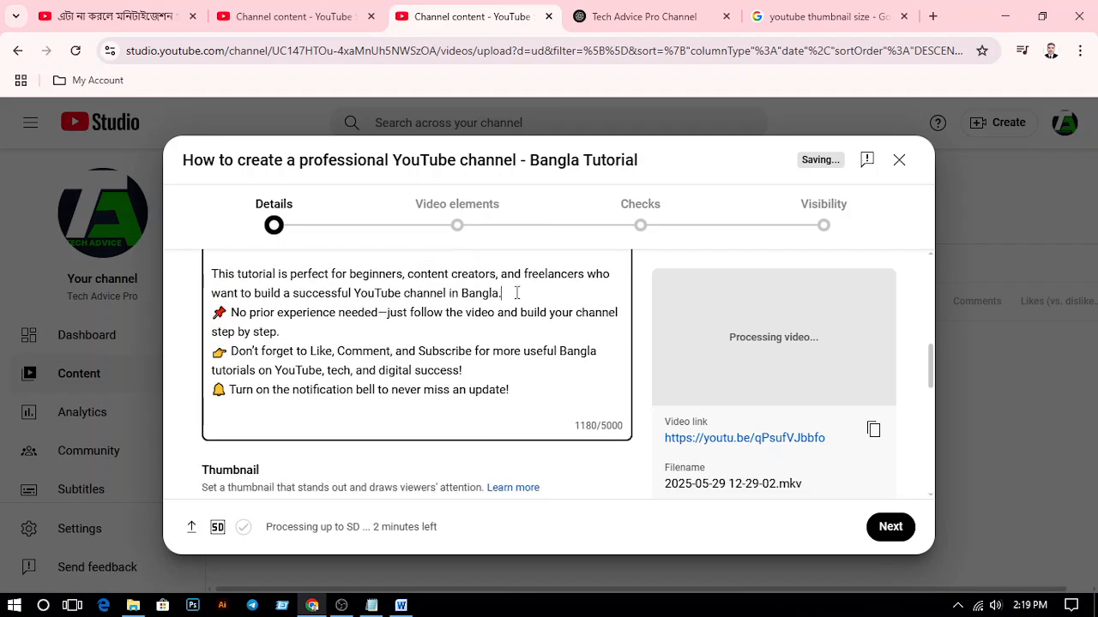
{"action": "key", "text": "Return"}
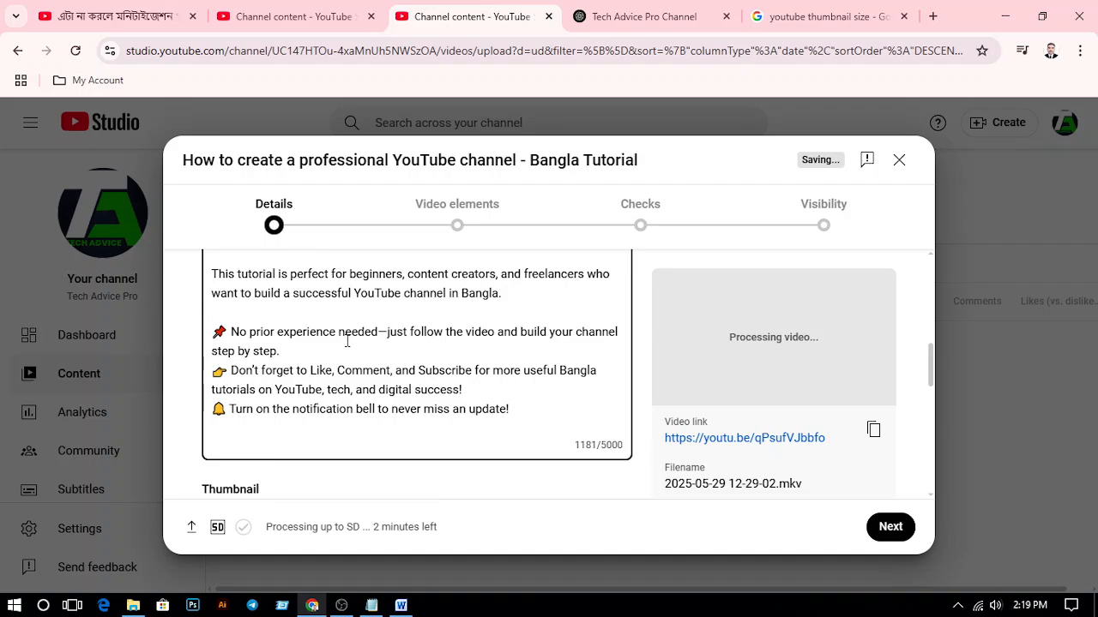
{"action": "left_click", "coordinate": [296, 351]}
{"action": "key", "text": "Return"}
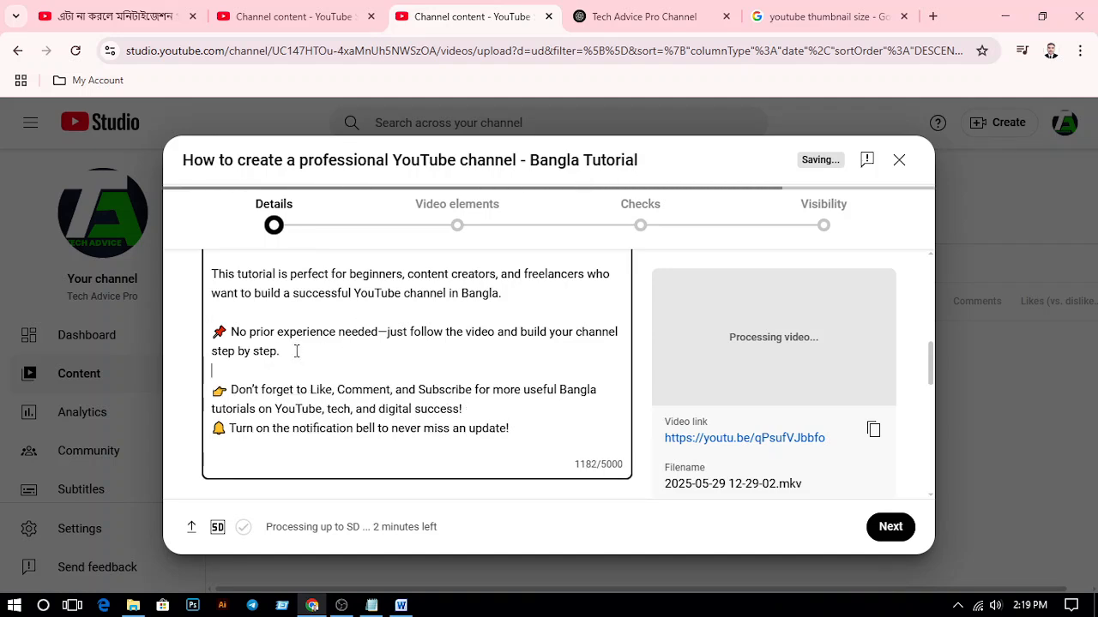
{"action": "left_click", "coordinate": [481, 410]}
{"action": "key", "text": "Return"}
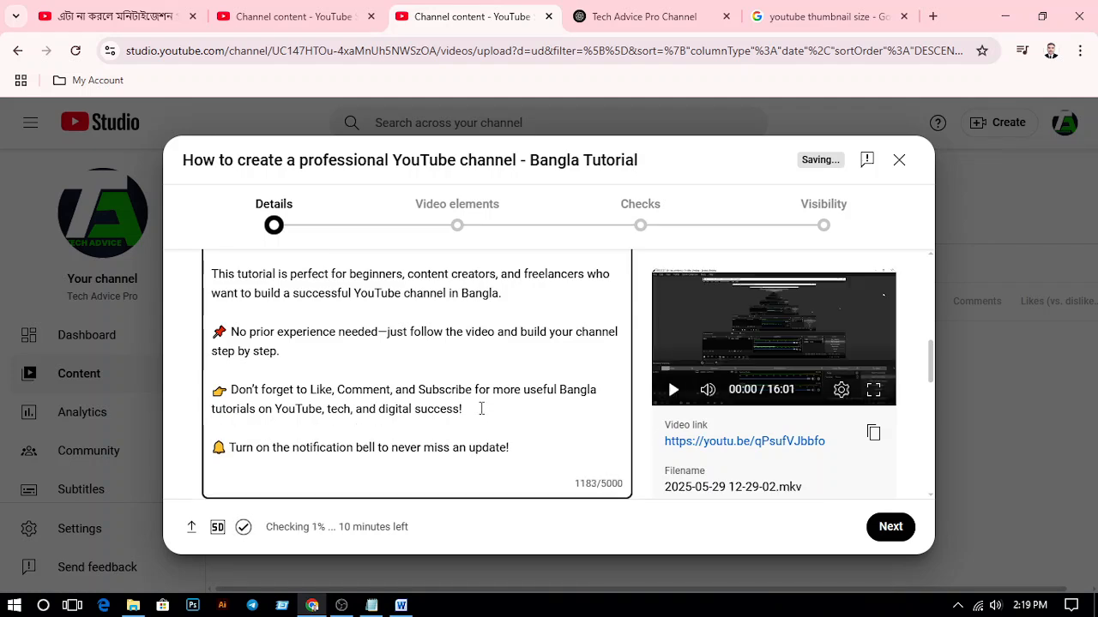
Start playback of the uploaded video's preview, then close the upload dialog so the video is kept as a draft
{"action": "scroll", "coordinate": [338, 382], "scroll_direction": "down", "scroll_amount": 1}
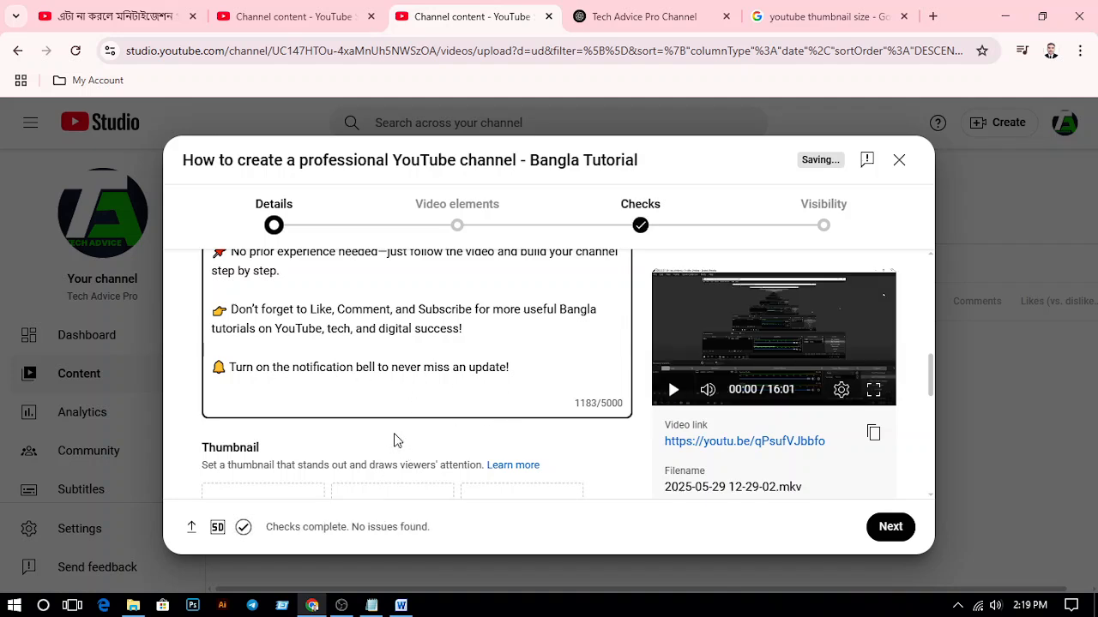
{"action": "scroll", "coordinate": [461, 378], "scroll_direction": "down", "scroll_amount": 1}
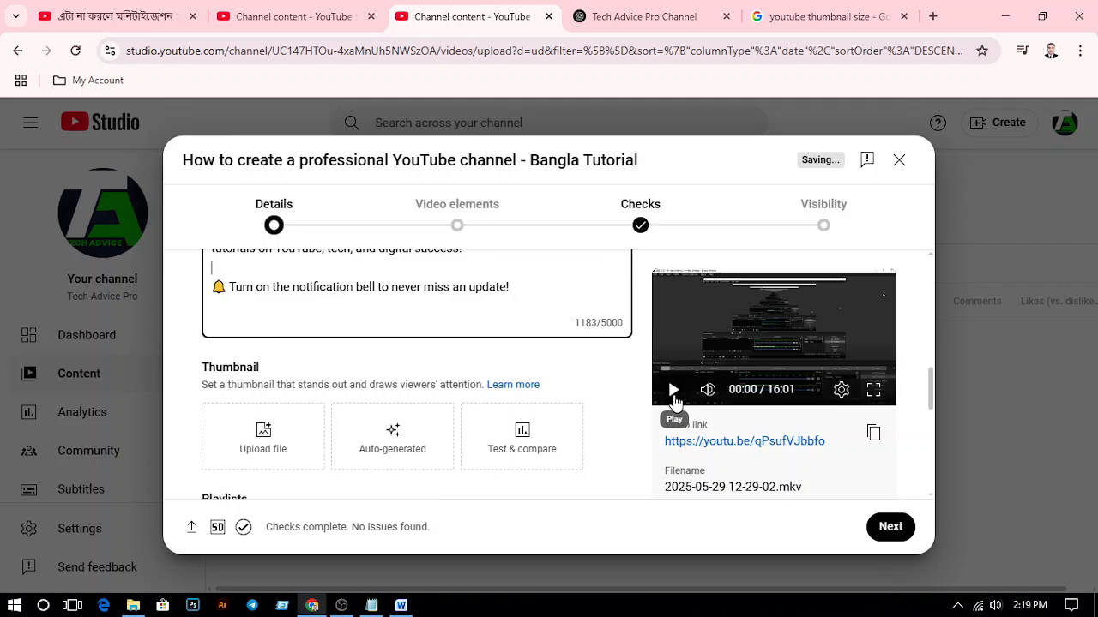
{"action": "left_click", "coordinate": [673, 392]}
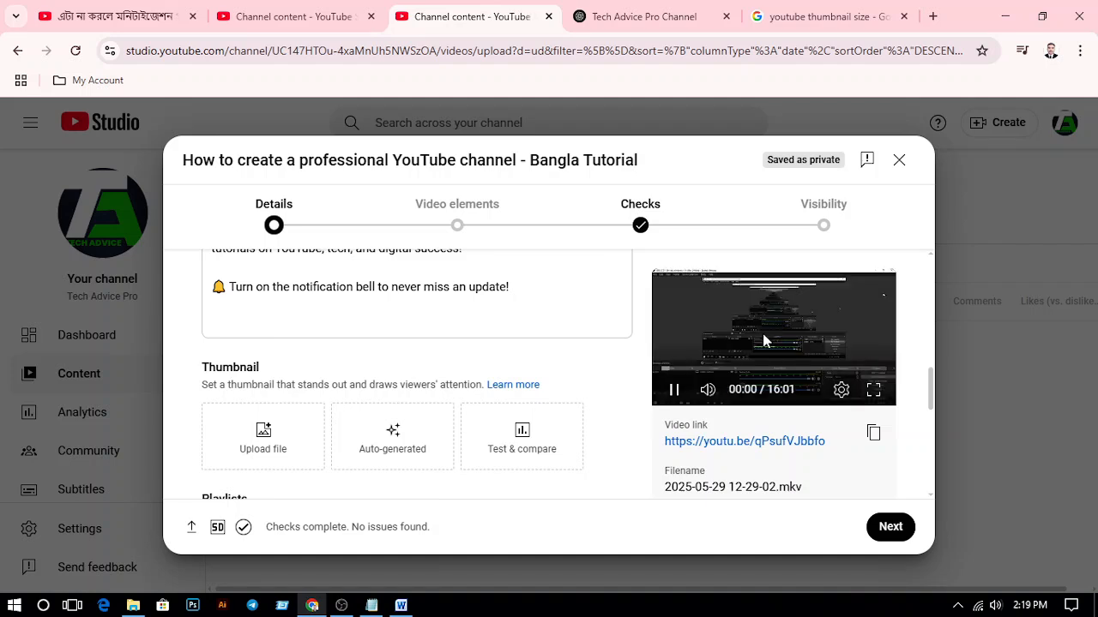
{"action": "scroll", "coordinate": [766, 341], "scroll_direction": "up", "scroll_amount": 1}
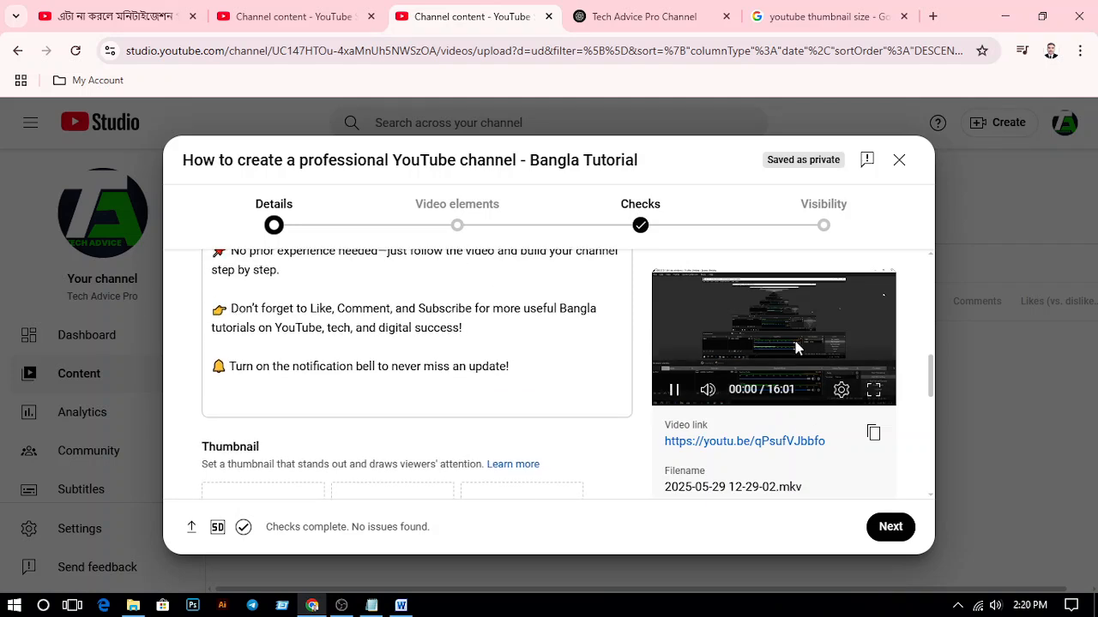
{"action": "scroll", "coordinate": [794, 348], "scroll_direction": "down", "scroll_amount": 1}
{"action": "mouse_move", "coordinate": [803, 329]}
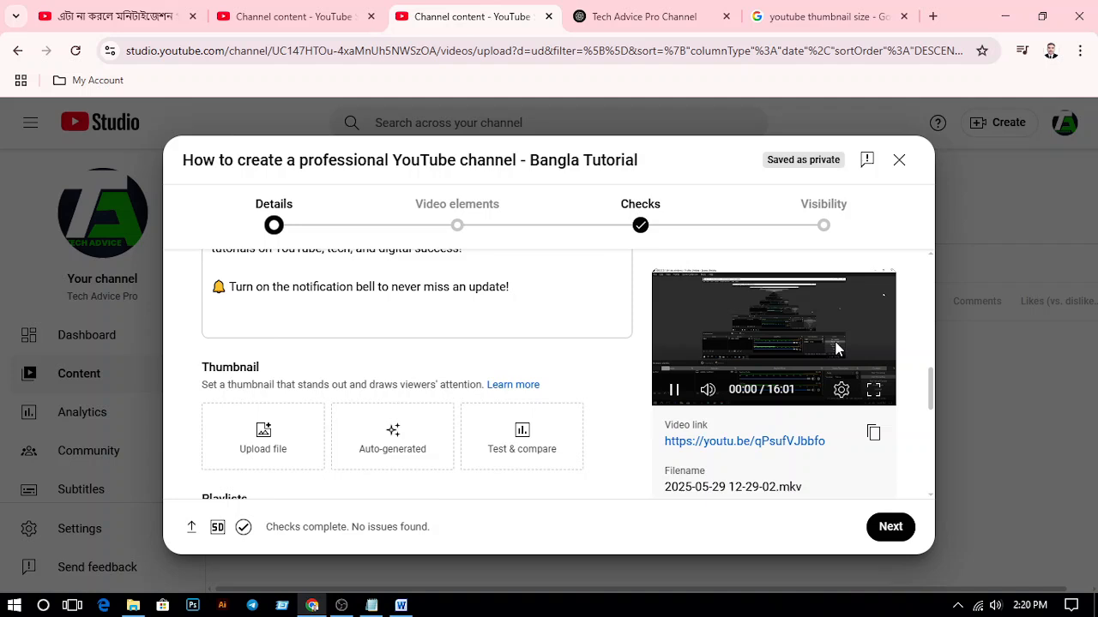
{"action": "scroll", "coordinate": [836, 349], "scroll_direction": "up", "scroll_amount": 2}
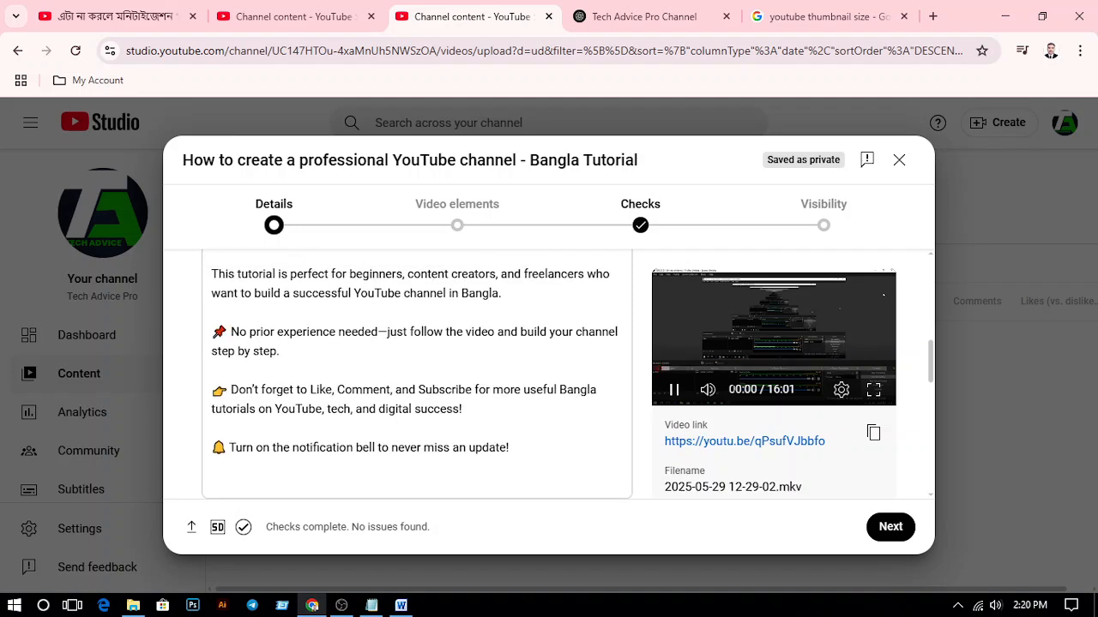
{"action": "left_click", "coordinate": [899, 159]}
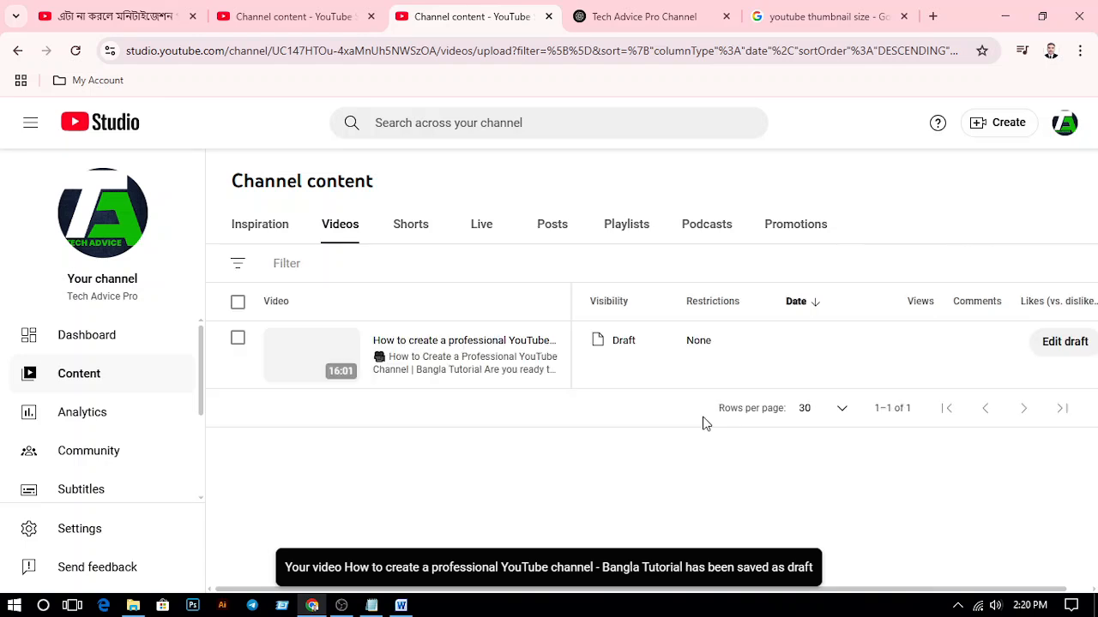
{"action": "left_click", "coordinate": [1005, 124]}
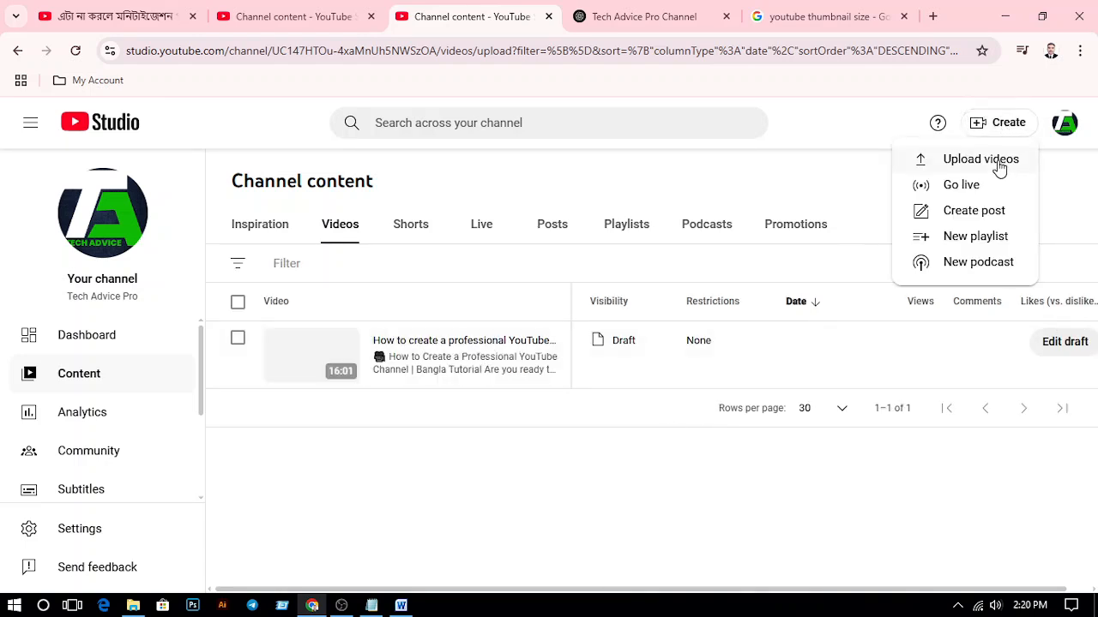
{"action": "left_click", "coordinate": [997, 165]}
{"action": "left_click", "coordinate": [548, 439]}
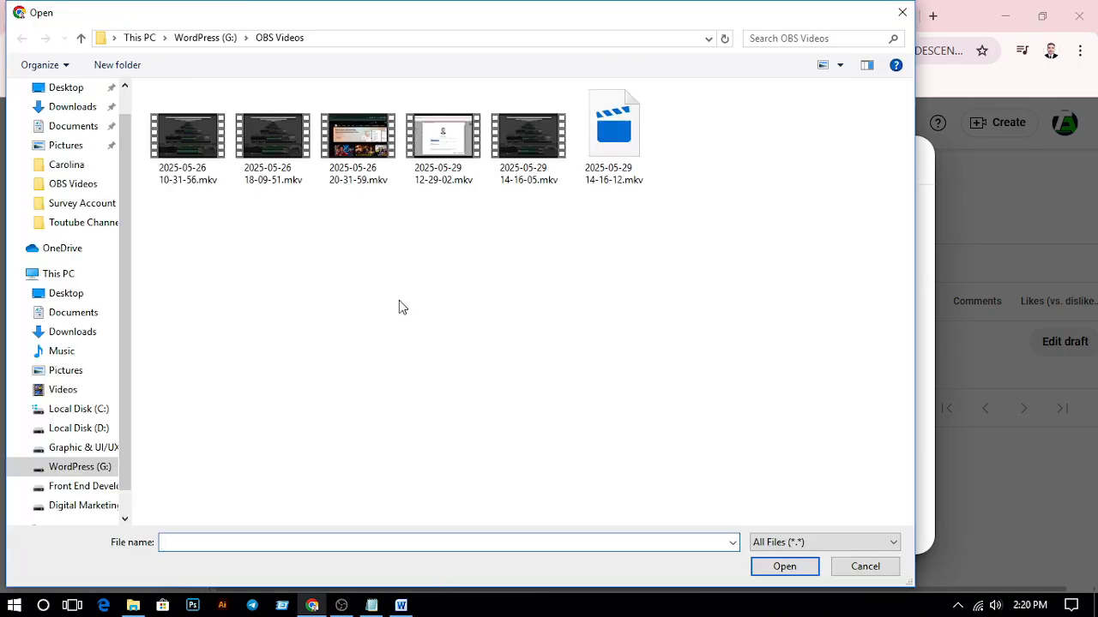
{"action": "left_click", "coordinate": [519, 172]}
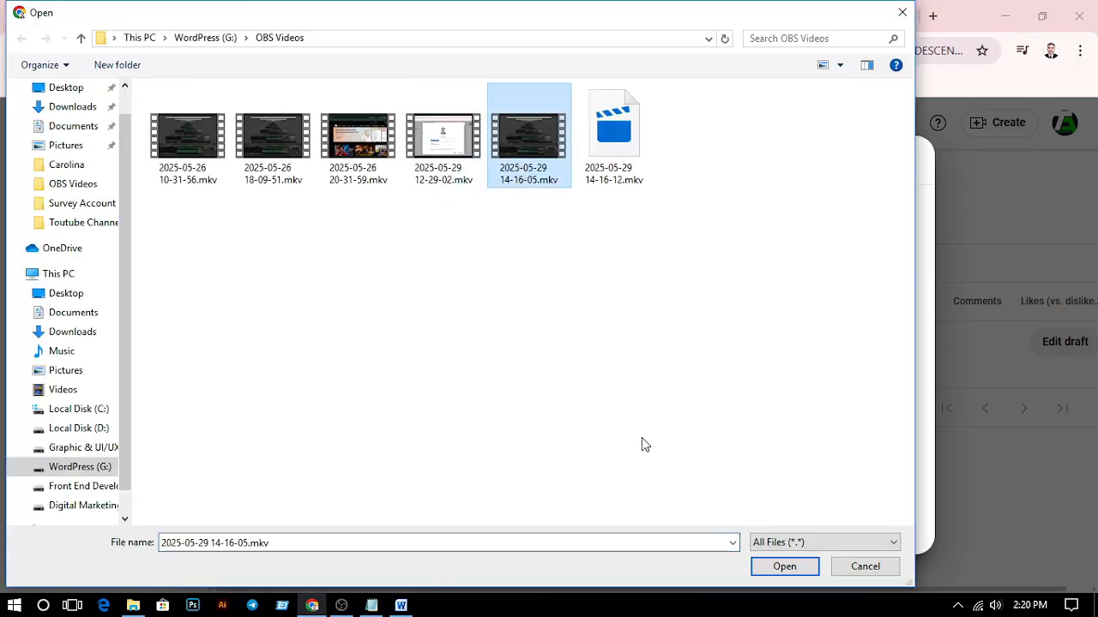
{"action": "left_click", "coordinate": [849, 568]}
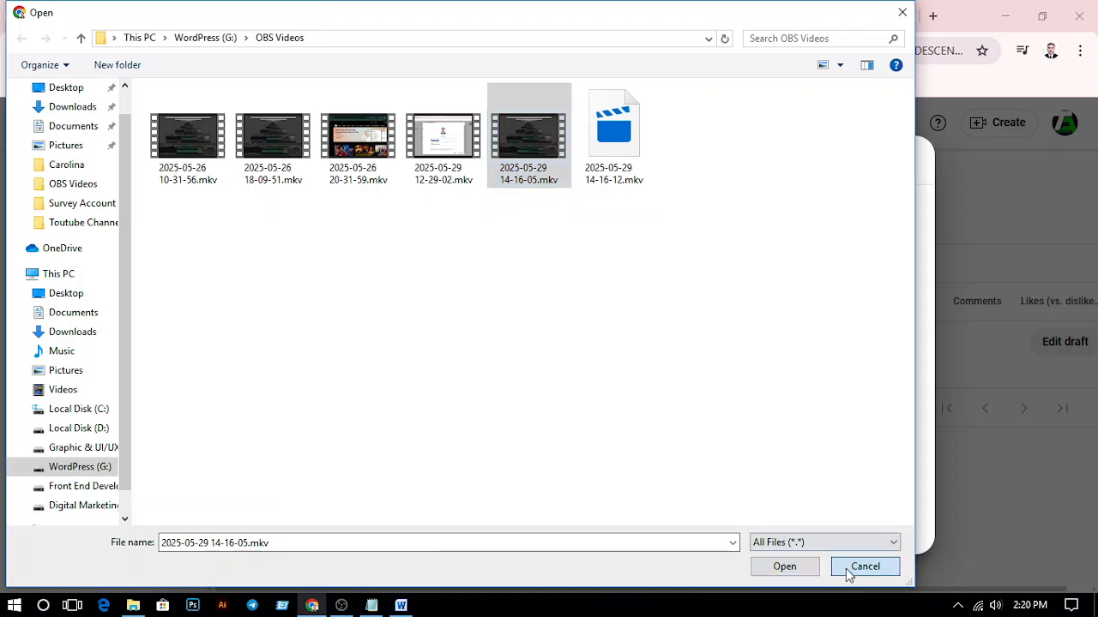
{"action": "left_click", "coordinate": [898, 161]}
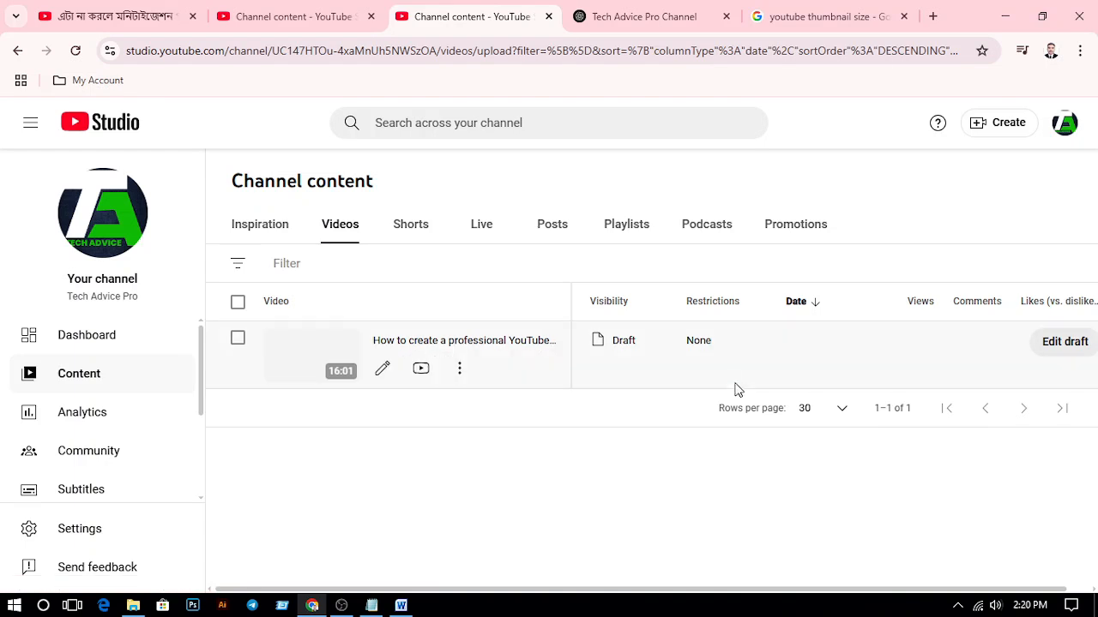
Reopen the draft "How to create a professional YouTube channel - Bangla Tutorial" for editing and play its preview
{"action": "left_click", "coordinate": [1068, 346]}
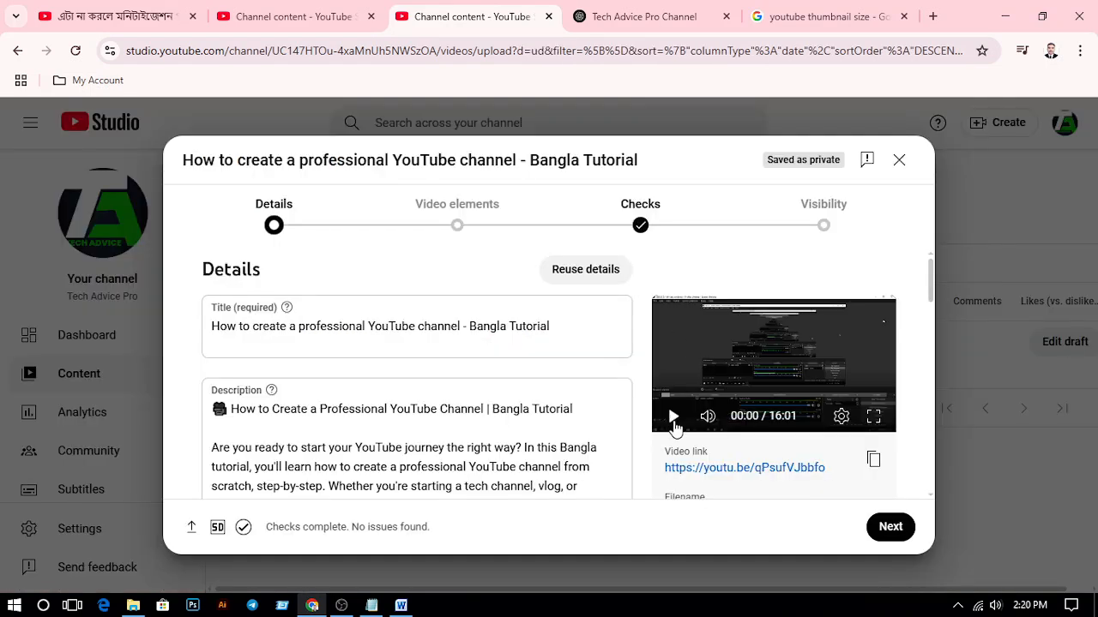
{"action": "left_click", "coordinate": [673, 417]}
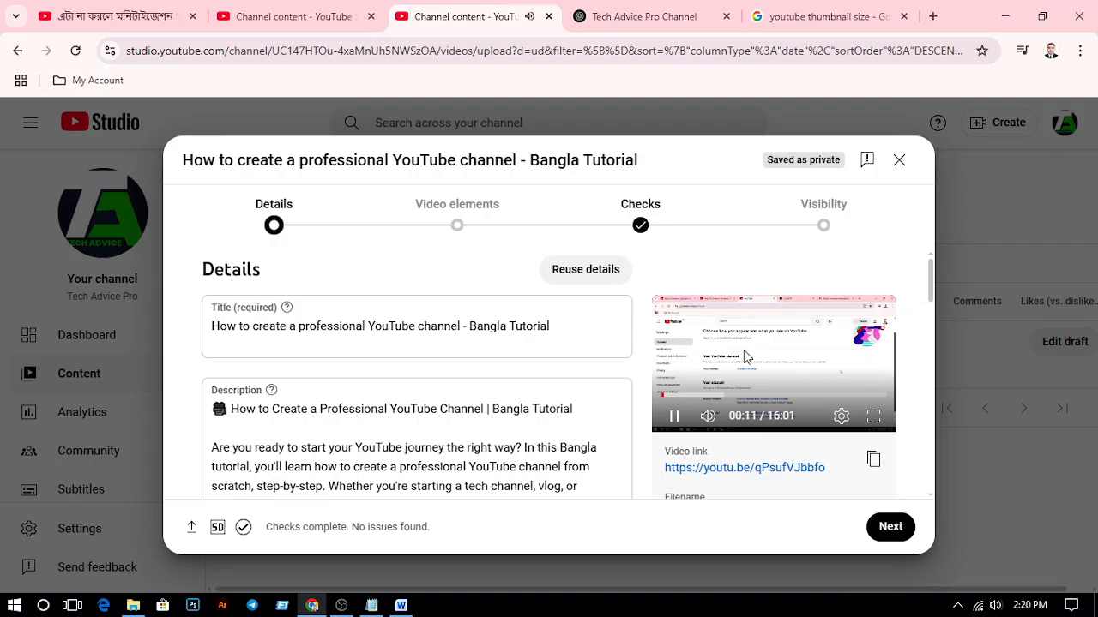
{"action": "mouse_move", "coordinate": [708, 420]}
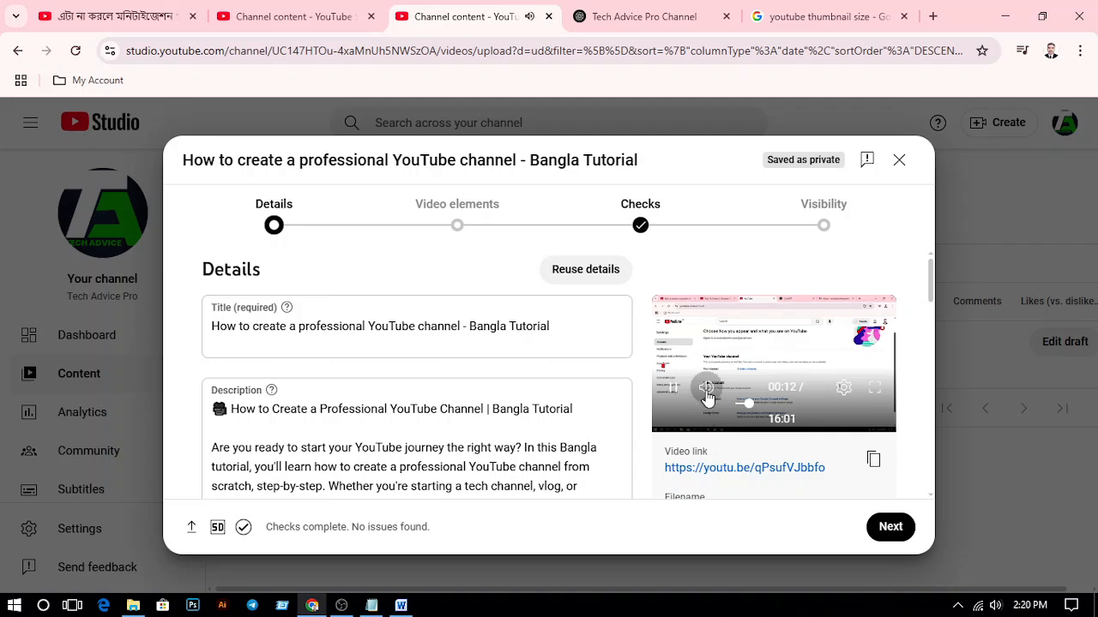
{"action": "left_click", "coordinate": [707, 396]}
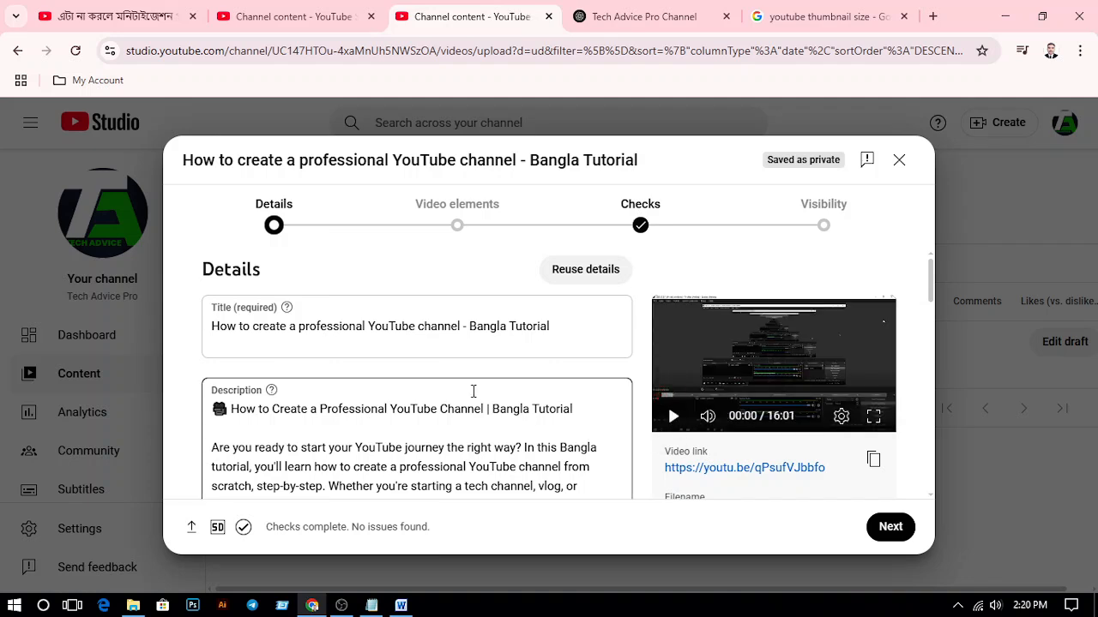
For the custom thumbnail, select "How to Create a Professional YouTube Channel - Bangla Tutorial.jpg" from the Toutube Channel folder on the G: drive
{"action": "left_click", "coordinate": [529, 317]}
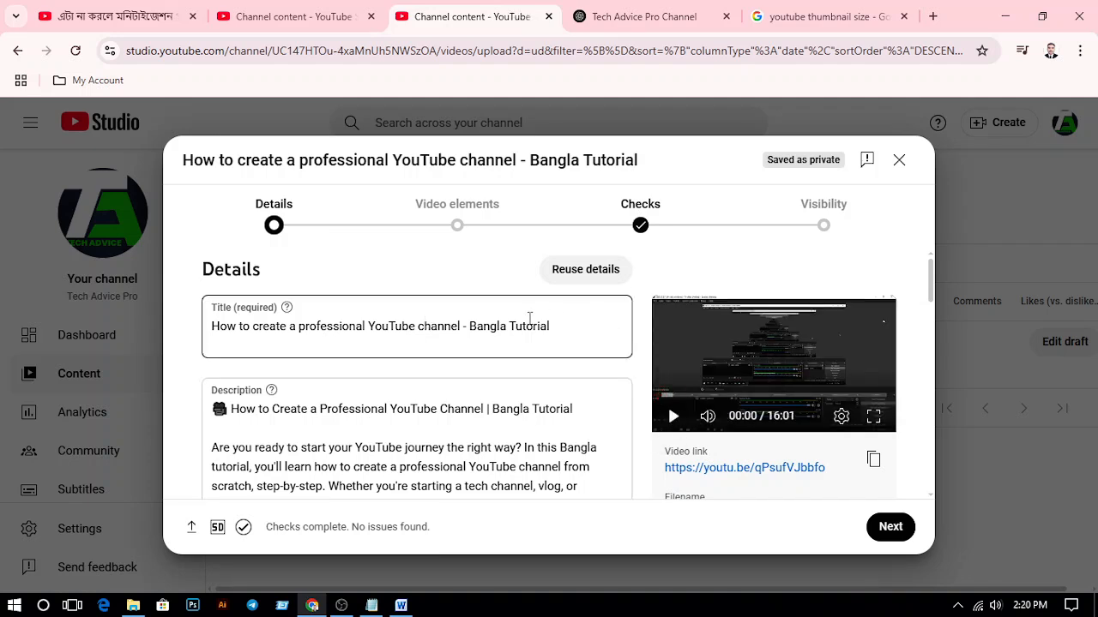
{"action": "scroll", "coordinate": [556, 440], "scroll_direction": "down", "scroll_amount": 8}
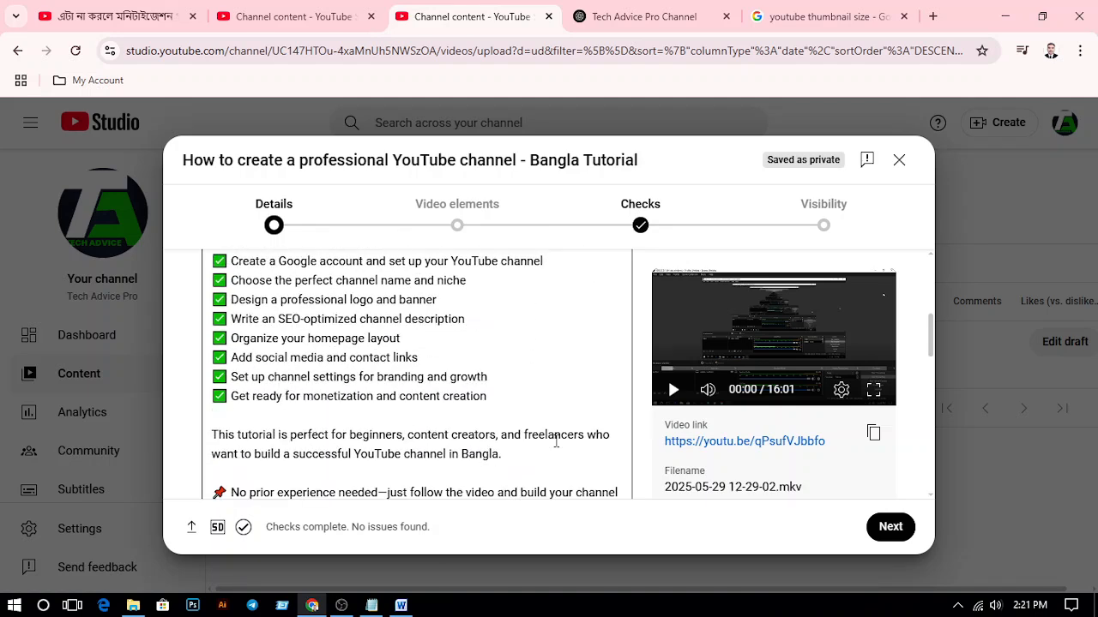
{"action": "scroll", "coordinate": [556, 440], "scroll_direction": "down", "scroll_amount": 2}
{"action": "scroll", "coordinate": [555, 441], "scroll_direction": "up", "scroll_amount": 2}
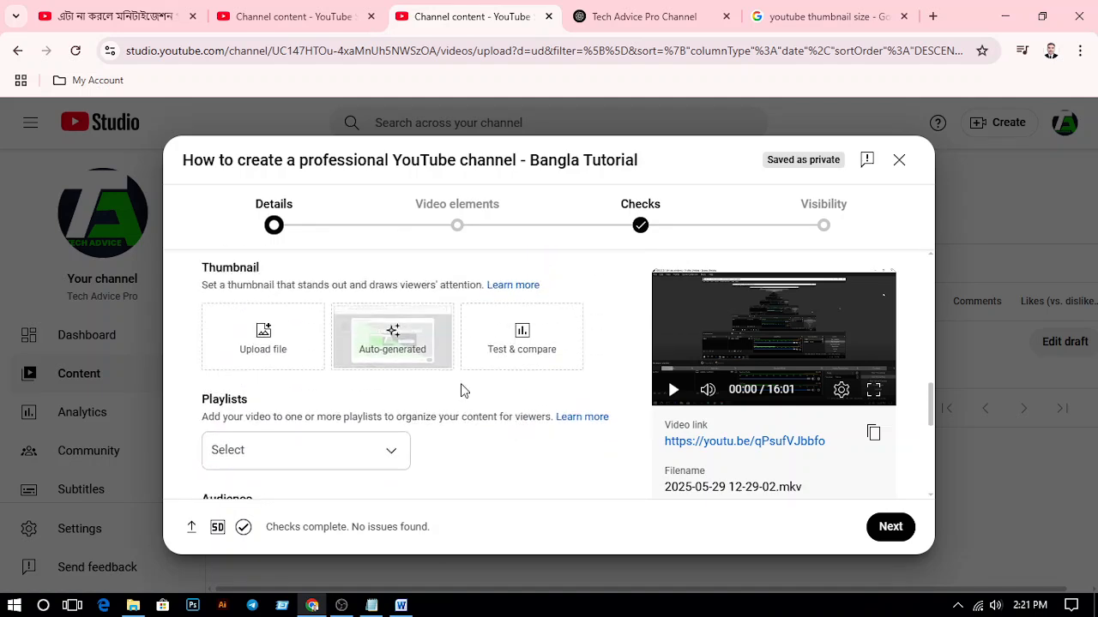
{"action": "left_click", "coordinate": [266, 344]}
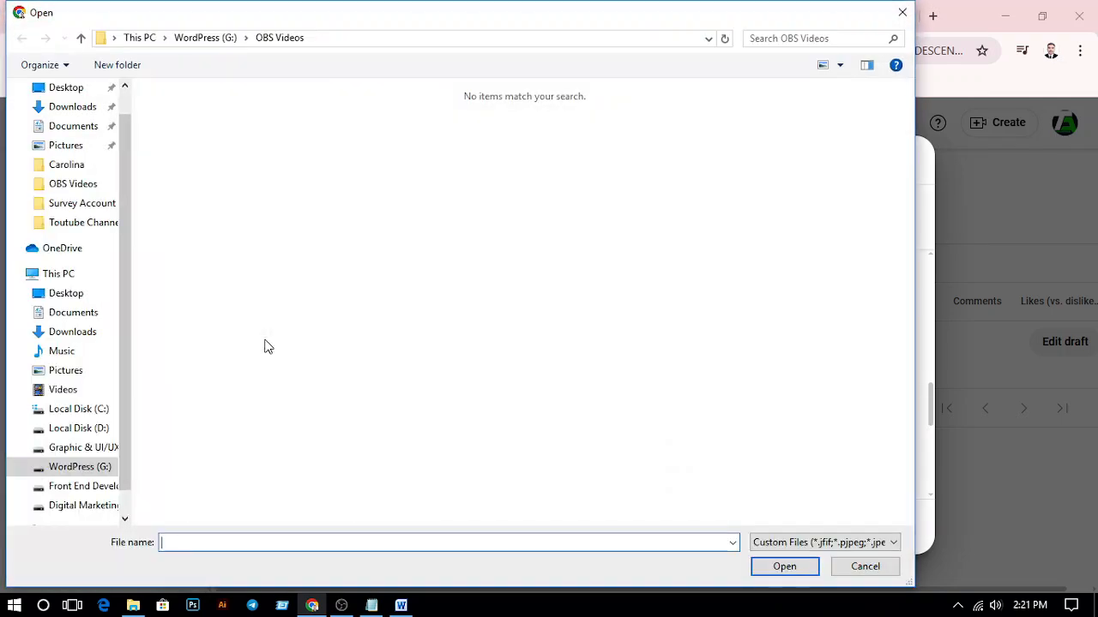
{"action": "left_click", "coordinate": [220, 43]}
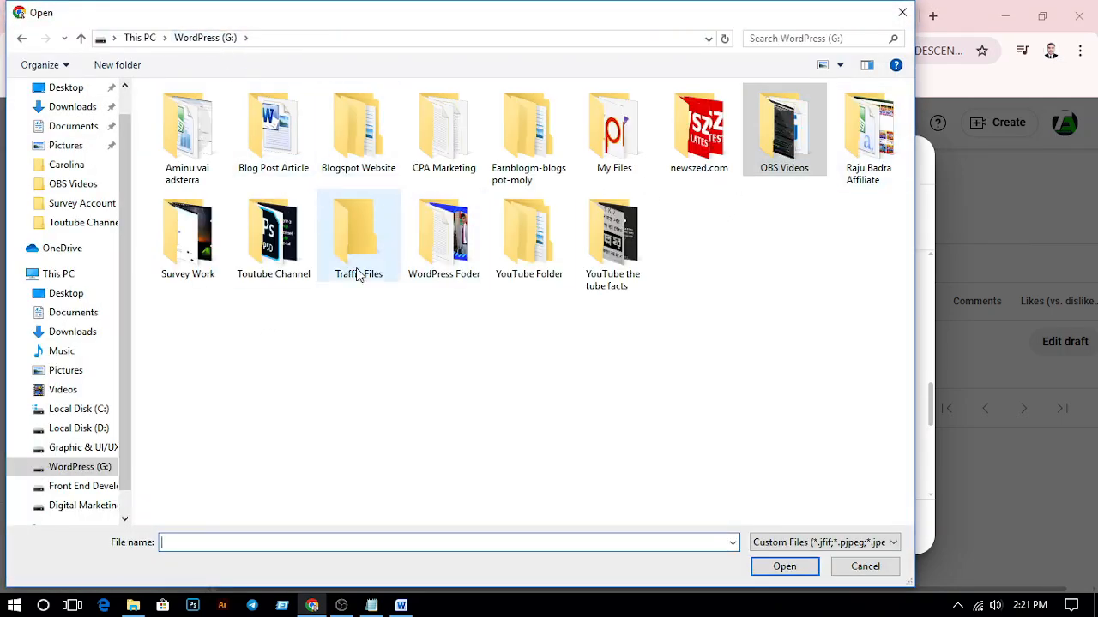
{"action": "double_click", "coordinate": [529, 240]}
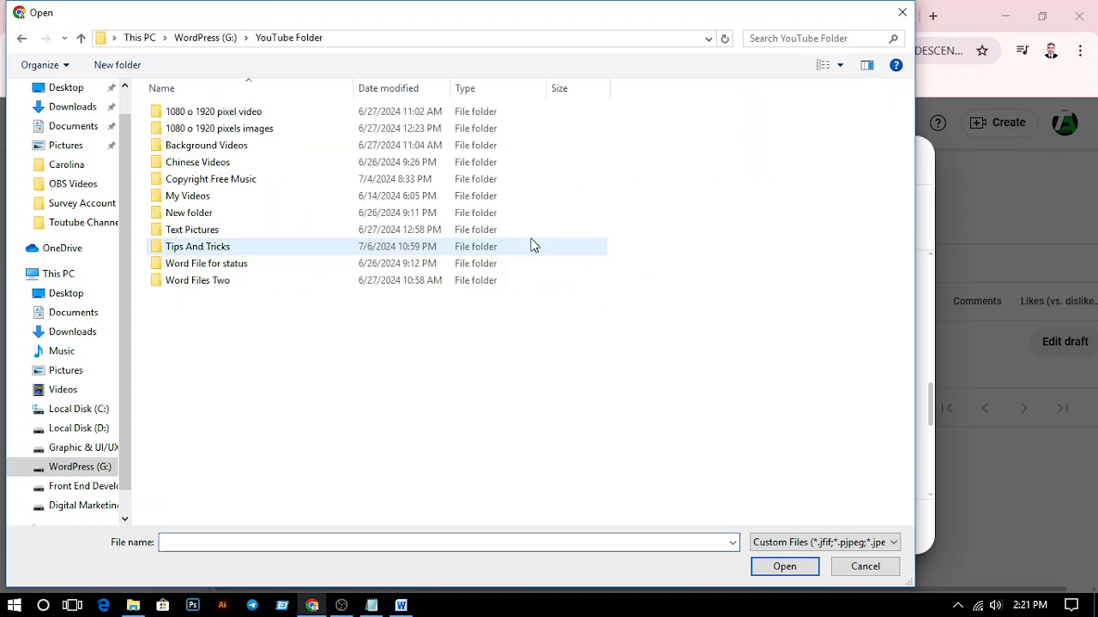
{"action": "left_click", "coordinate": [21, 37]}
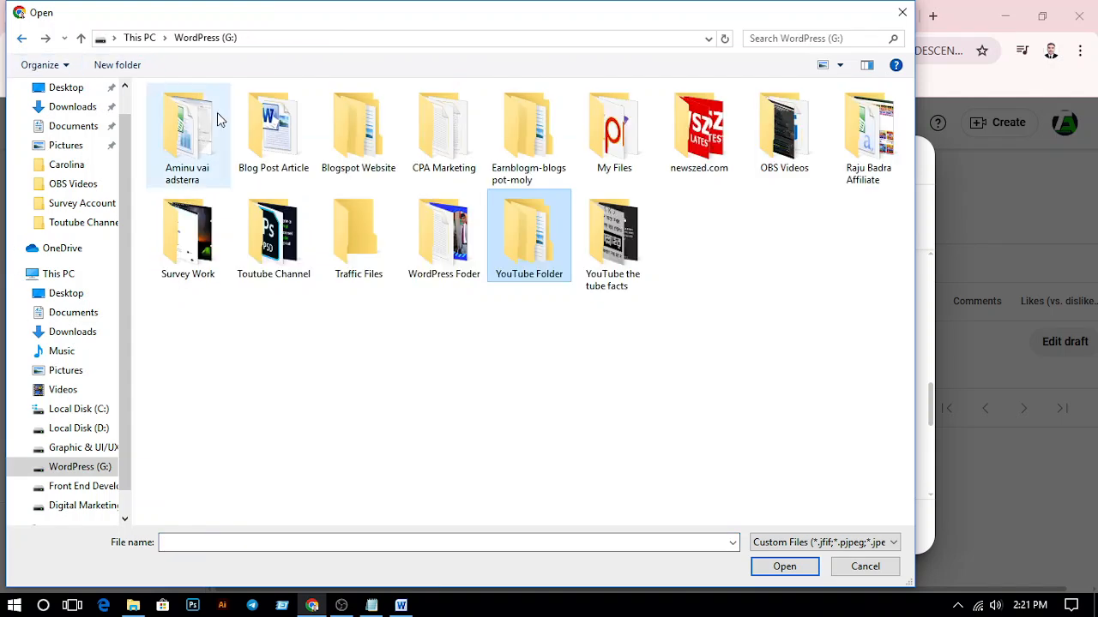
{"action": "double_click", "coordinate": [261, 249]}
{"action": "left_click", "coordinate": [187, 145]}
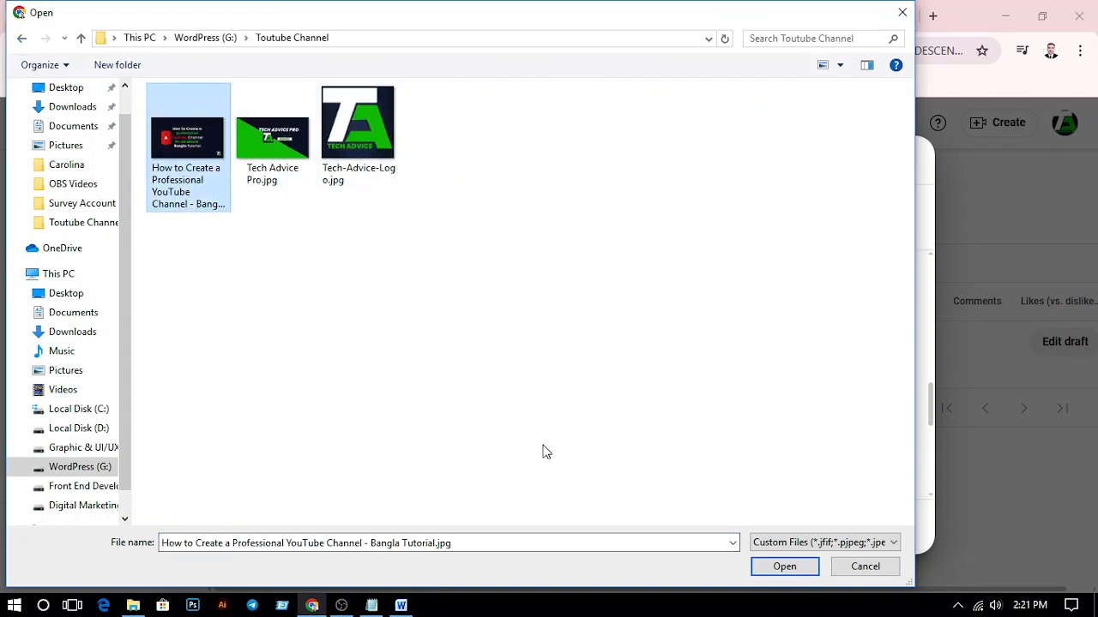
Check the selected image's dimensions in its file properties and upload it as the video's thumbnail
{"action": "right_click", "coordinate": [219, 211]}
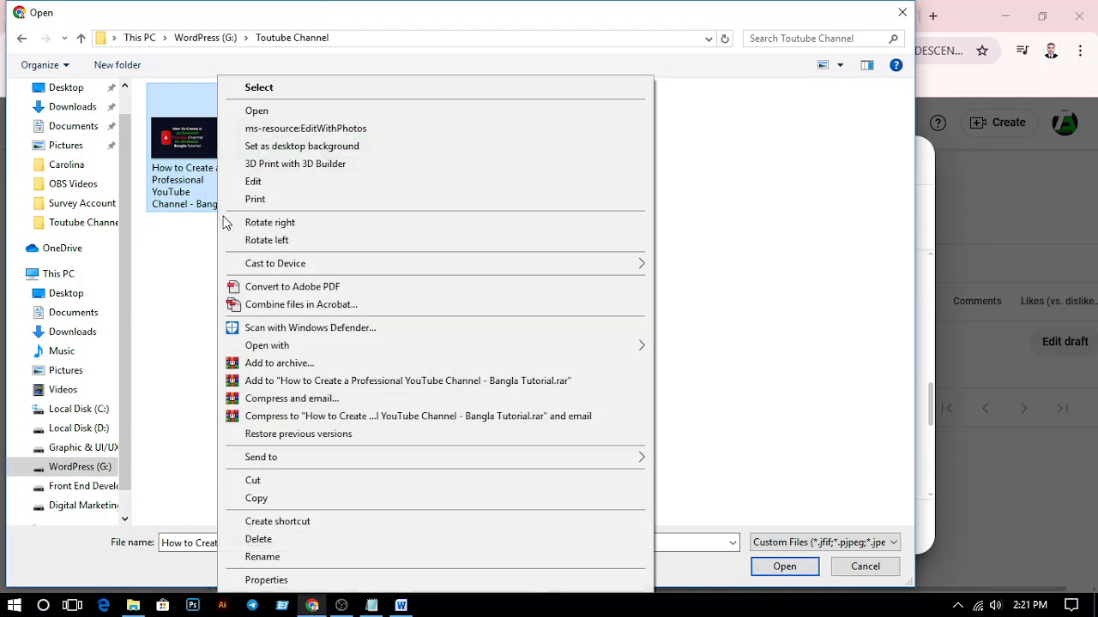
{"action": "left_click", "coordinate": [334, 579]}
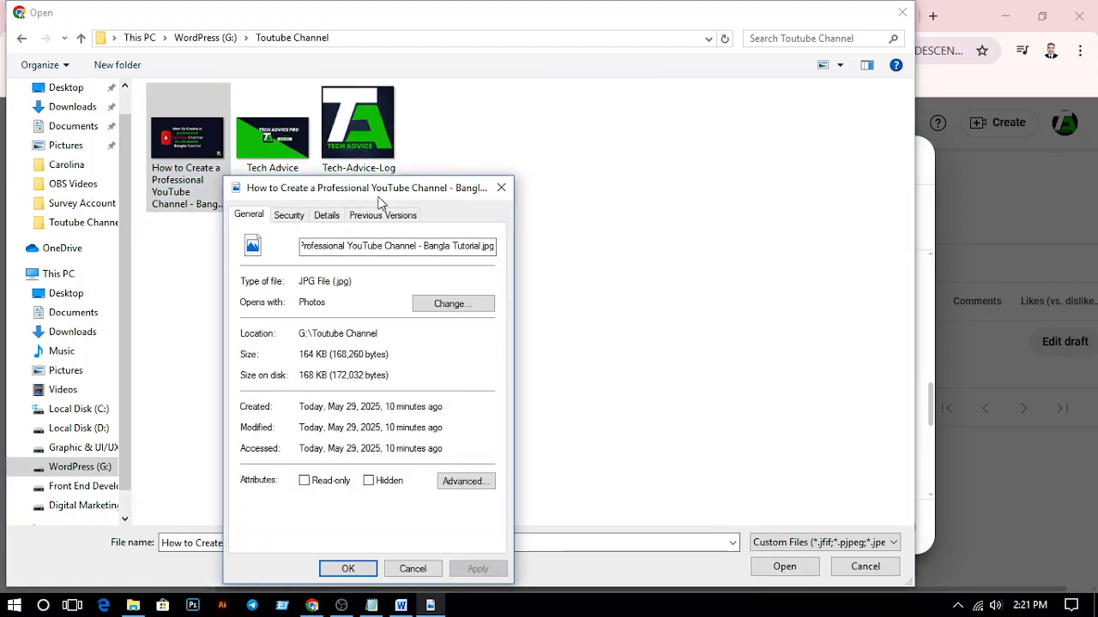
{"action": "left_click", "coordinate": [377, 215]}
{"action": "left_click", "coordinate": [327, 215]}
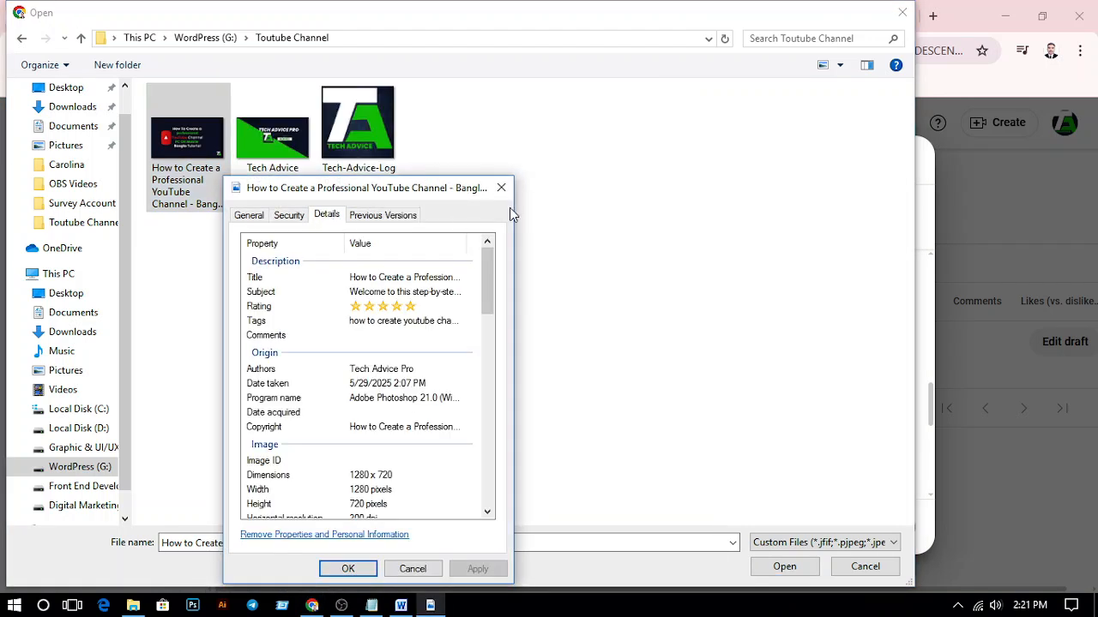
{"action": "left_click", "coordinate": [351, 568]}
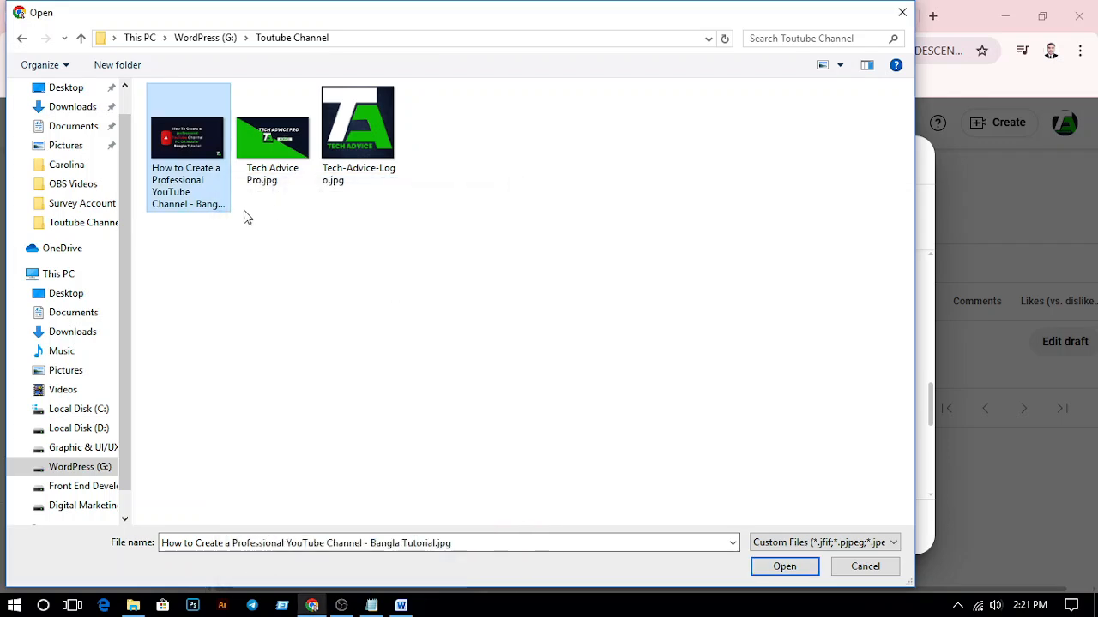
{"action": "left_click", "coordinate": [796, 569]}
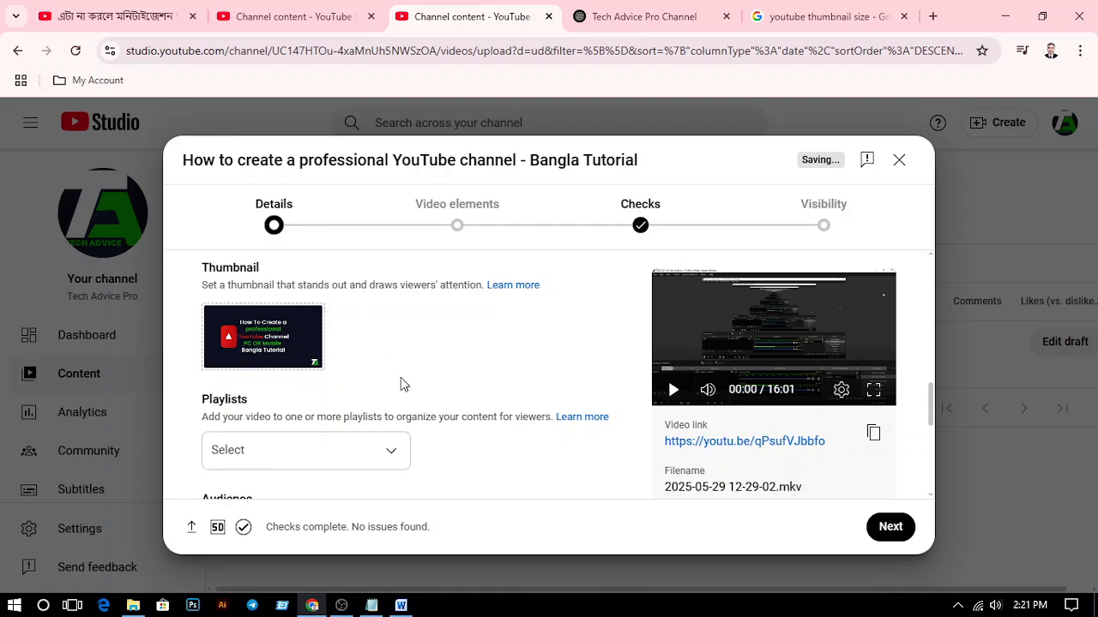
Create a new playlist with "YouTube" as both title and description, and add the video to it
{"action": "scroll", "coordinate": [480, 365], "scroll_direction": "down", "scroll_amount": 2}
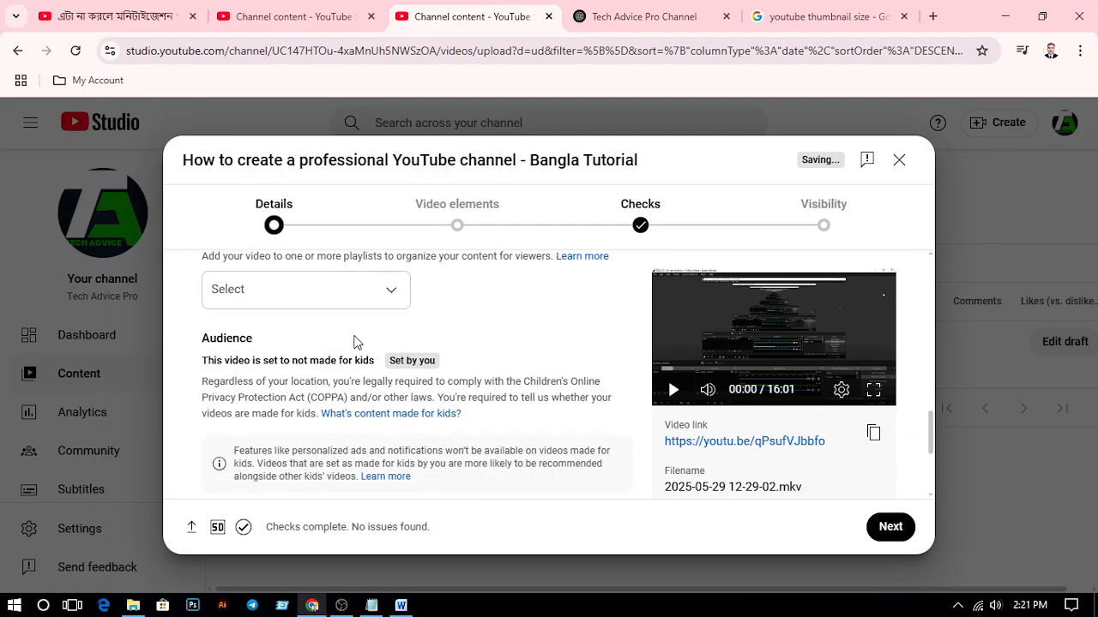
{"action": "scroll", "coordinate": [356, 342], "scroll_direction": "up", "scroll_amount": 1}
{"action": "left_click", "coordinate": [393, 379]}
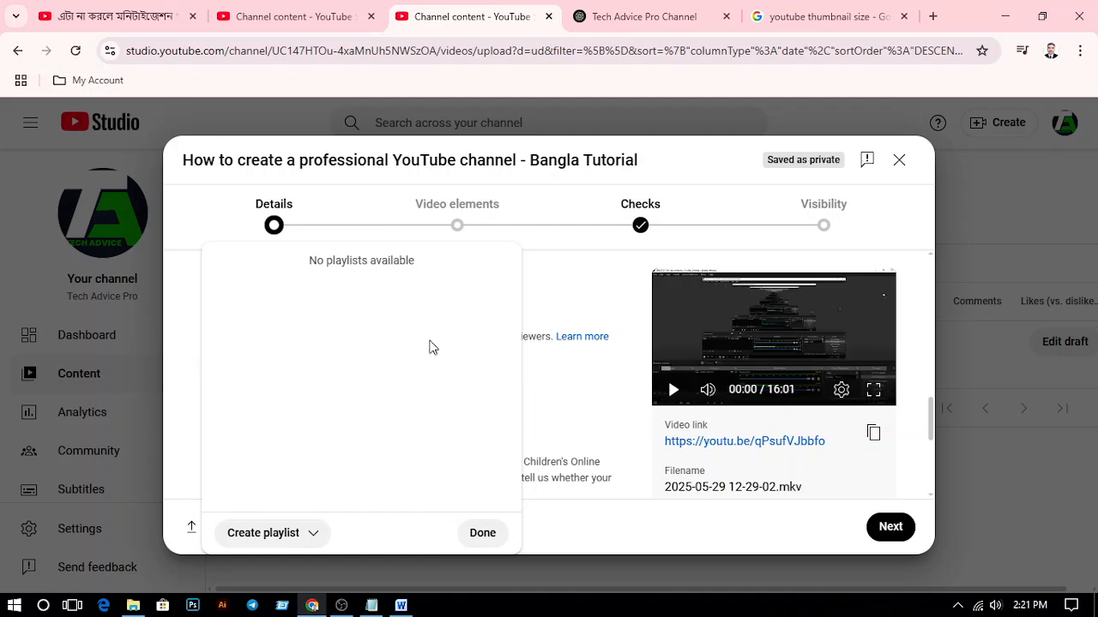
{"action": "left_click", "coordinate": [275, 534]}
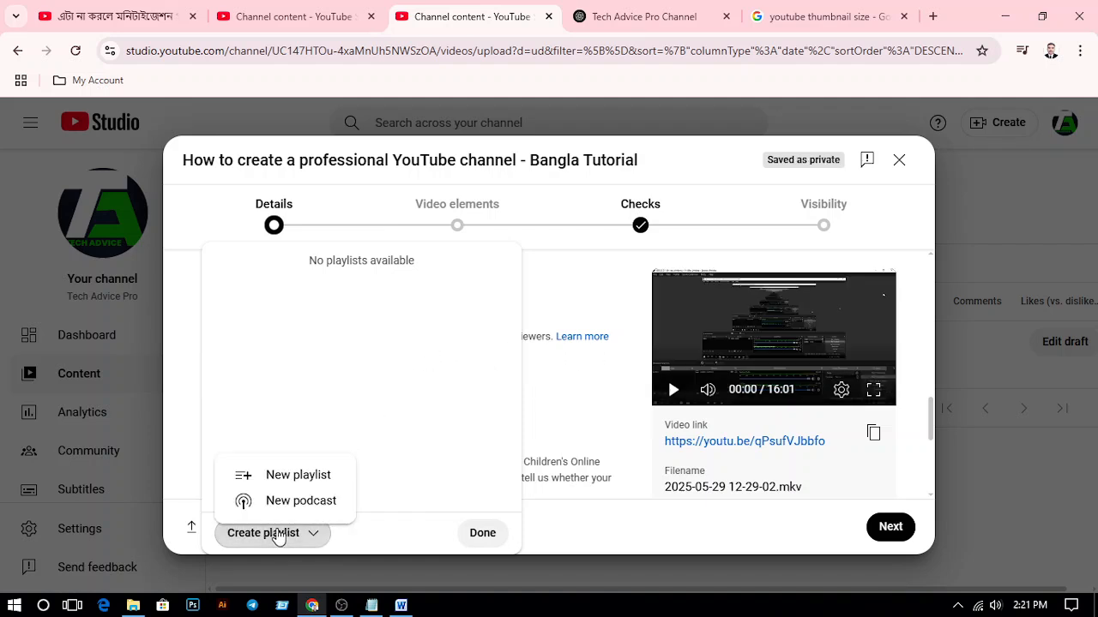
{"action": "left_click", "coordinate": [297, 477]}
{"action": "left_click", "coordinate": [462, 242]}
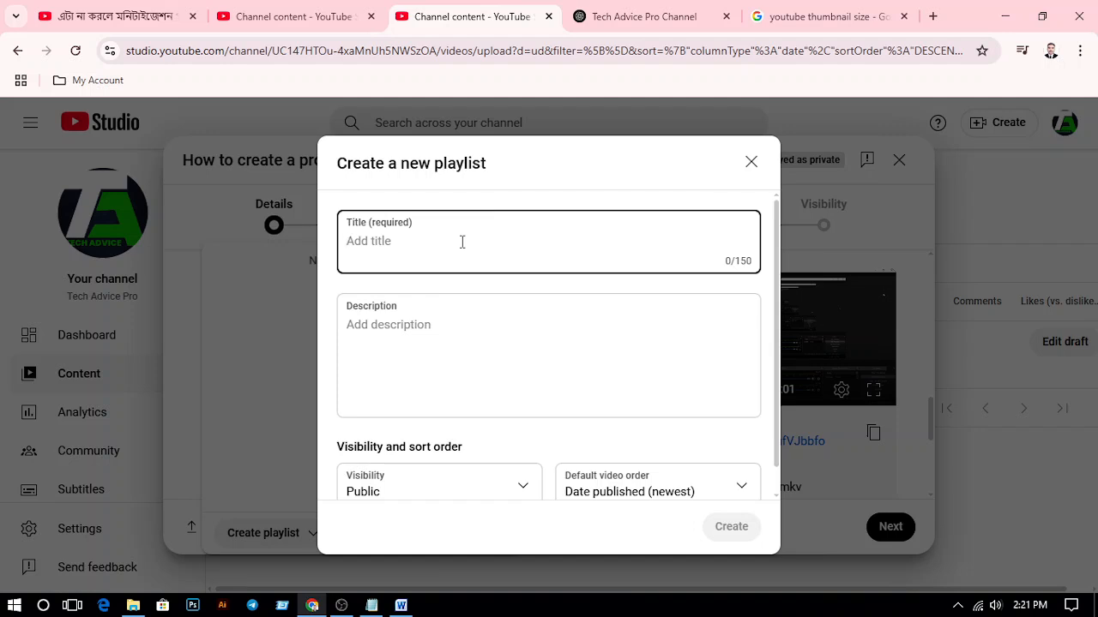
{"action": "type", "text": "YouTube"}
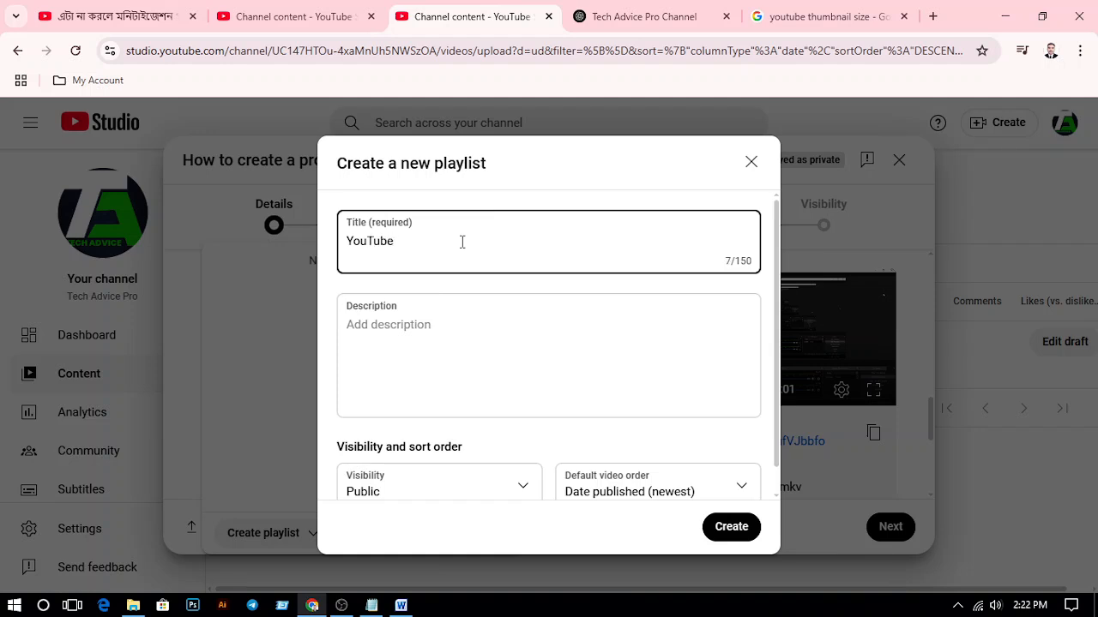
{"action": "left_click", "coordinate": [413, 329]}
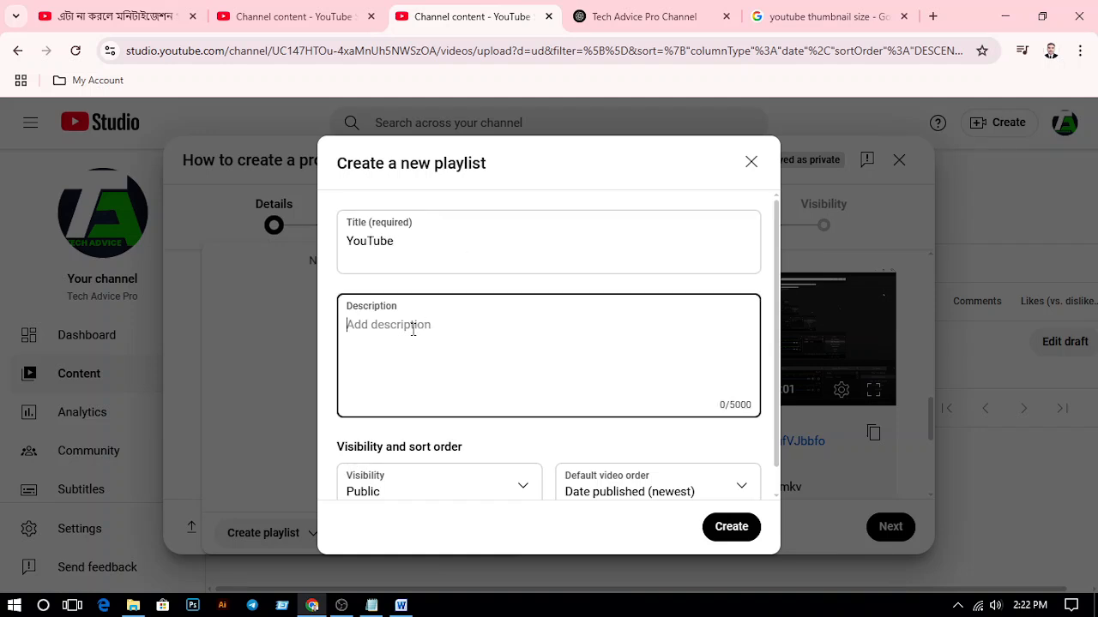
{"action": "type", "text": "YouTube"}
{"action": "scroll", "coordinate": [510, 328], "scroll_direction": "down", "scroll_amount": 1}
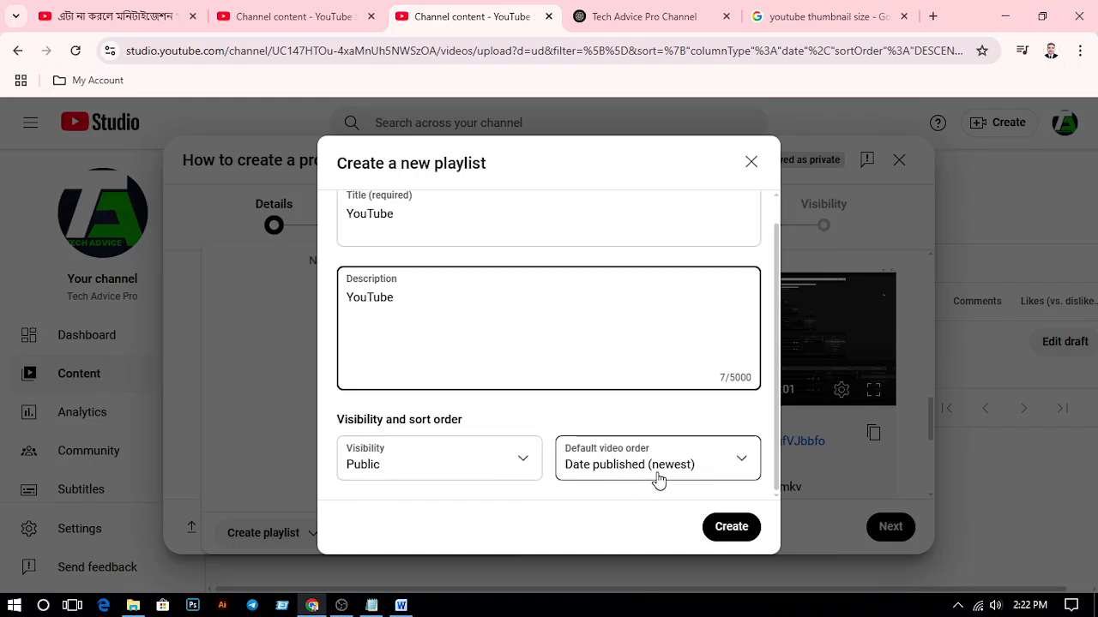
{"action": "left_click", "coordinate": [731, 528]}
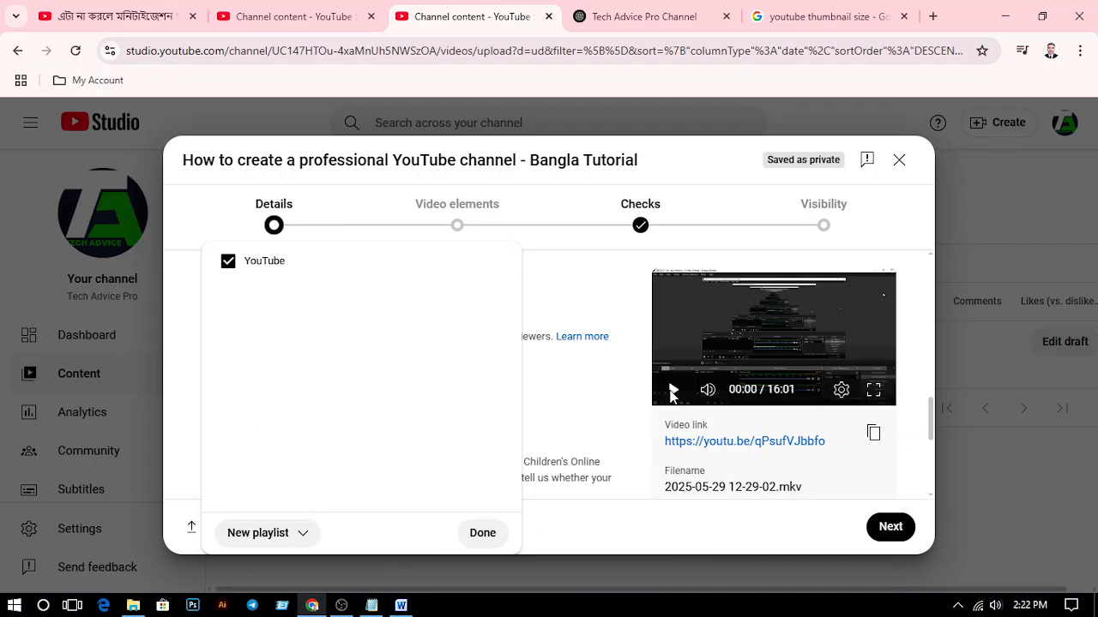
{"action": "left_click", "coordinate": [674, 391]}
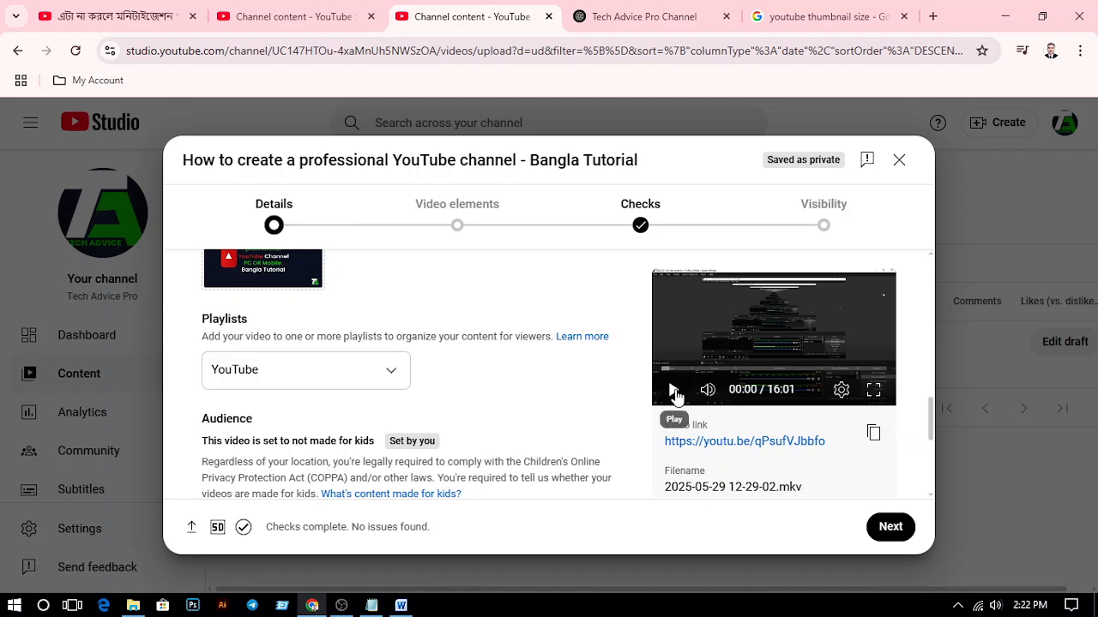
Play the video preview, skip ahead to about 3:29 and pause it
{"action": "left_click", "coordinate": [674, 391]}
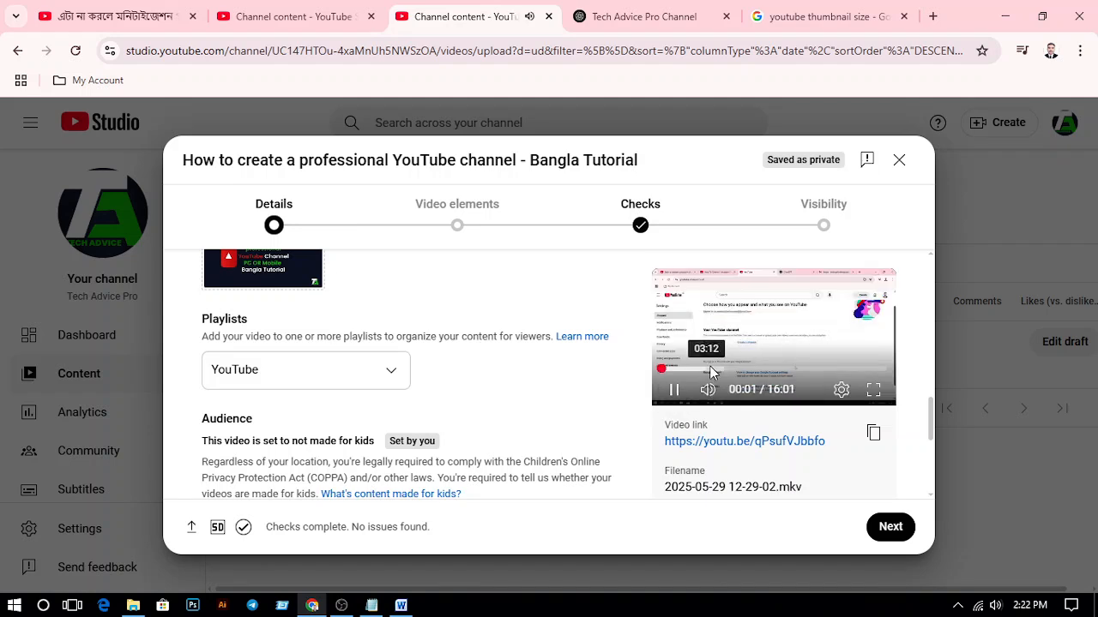
{"action": "left_click", "coordinate": [710, 369]}
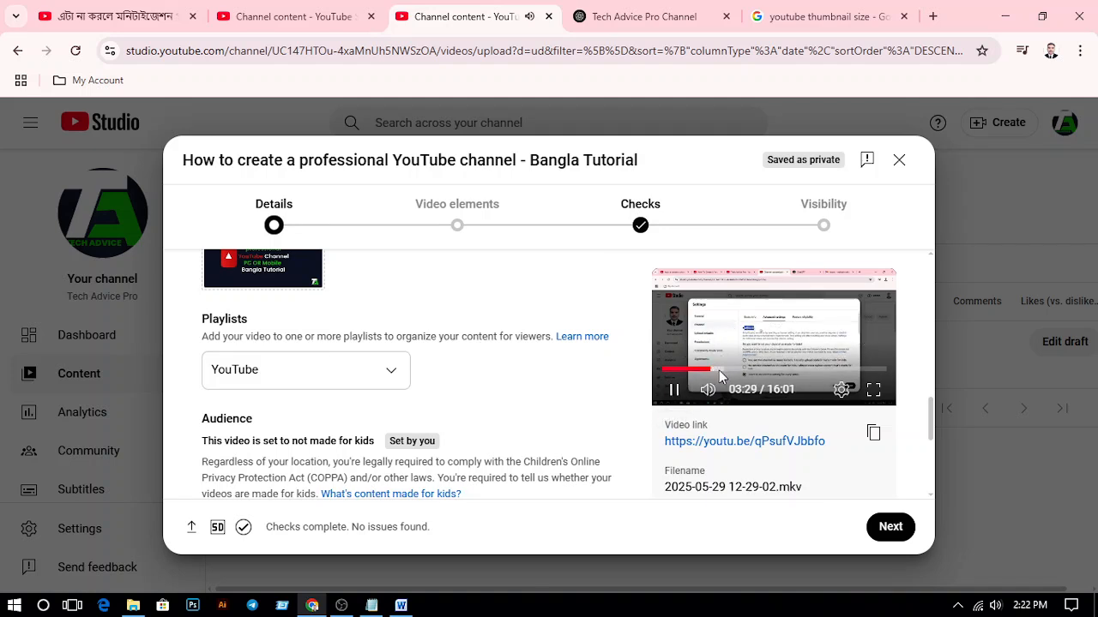
{"action": "left_click", "coordinate": [674, 390]}
Dismiss the altered content policy tip and expand the additional video details below the audience settings
{"action": "scroll", "coordinate": [455, 398], "scroll_direction": "down", "scroll_amount": 2}
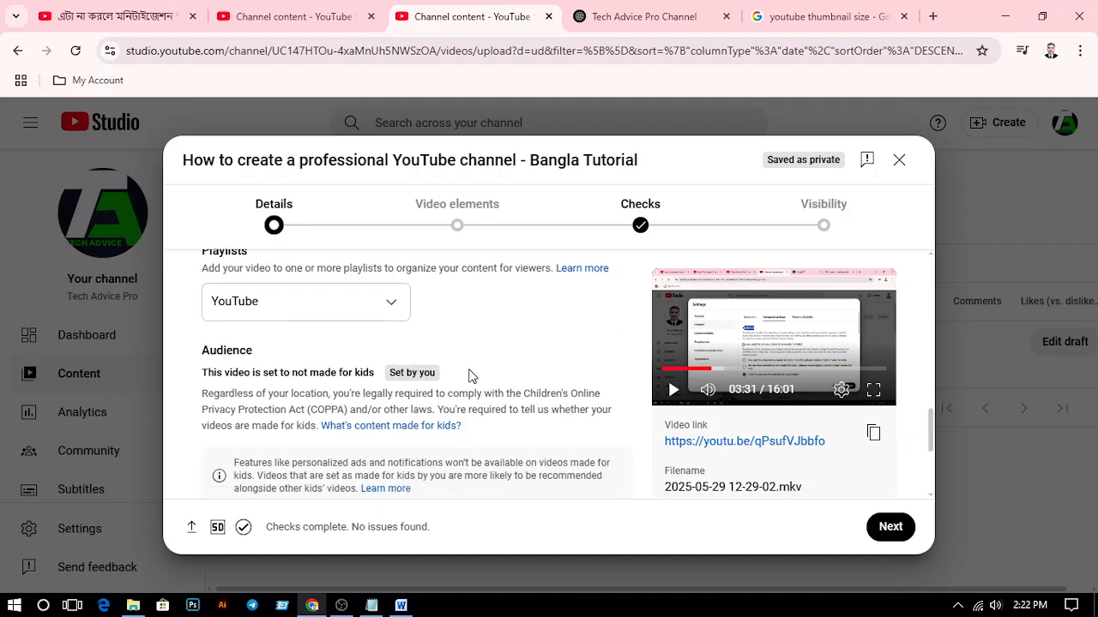
{"action": "scroll", "coordinate": [448, 378], "scroll_direction": "down", "scroll_amount": 1}
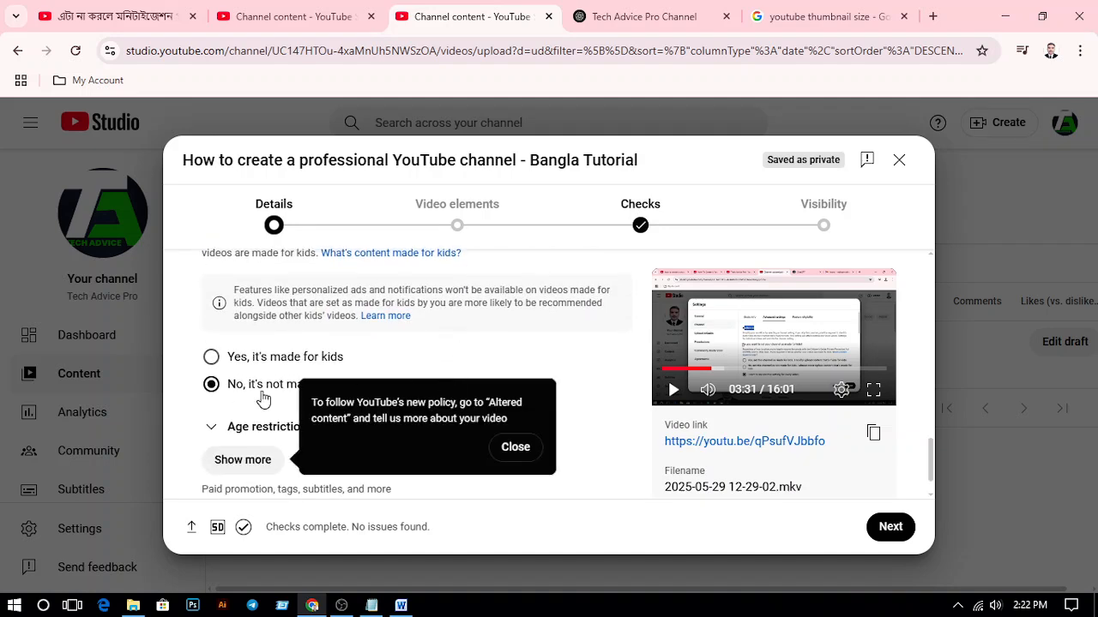
{"action": "left_click", "coordinate": [525, 453]}
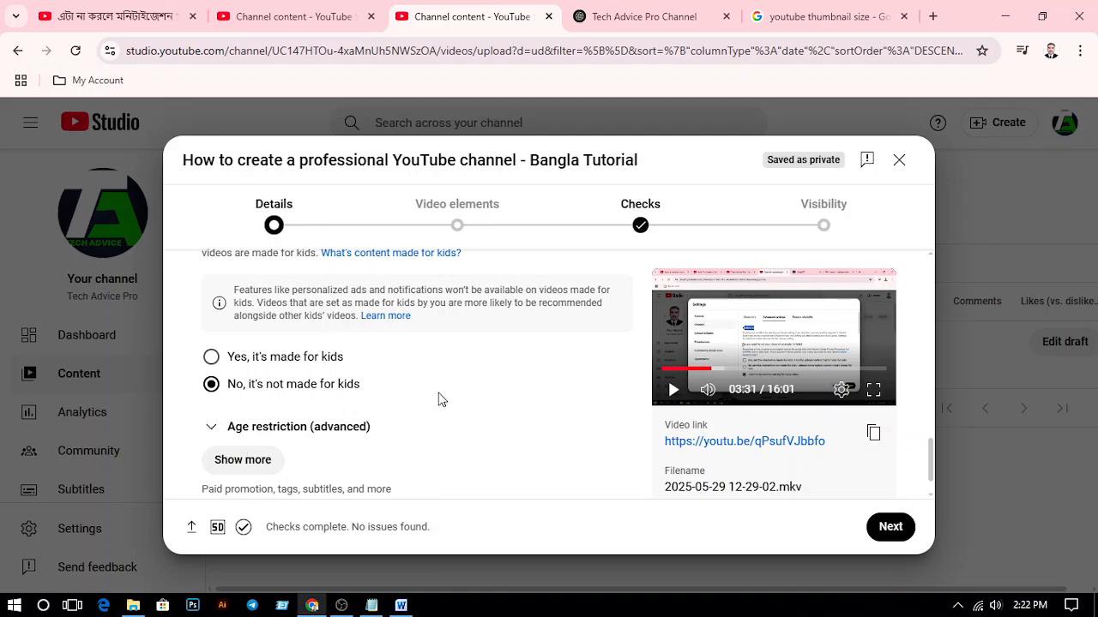
{"action": "scroll", "coordinate": [441, 398], "scroll_direction": "down", "scroll_amount": 1}
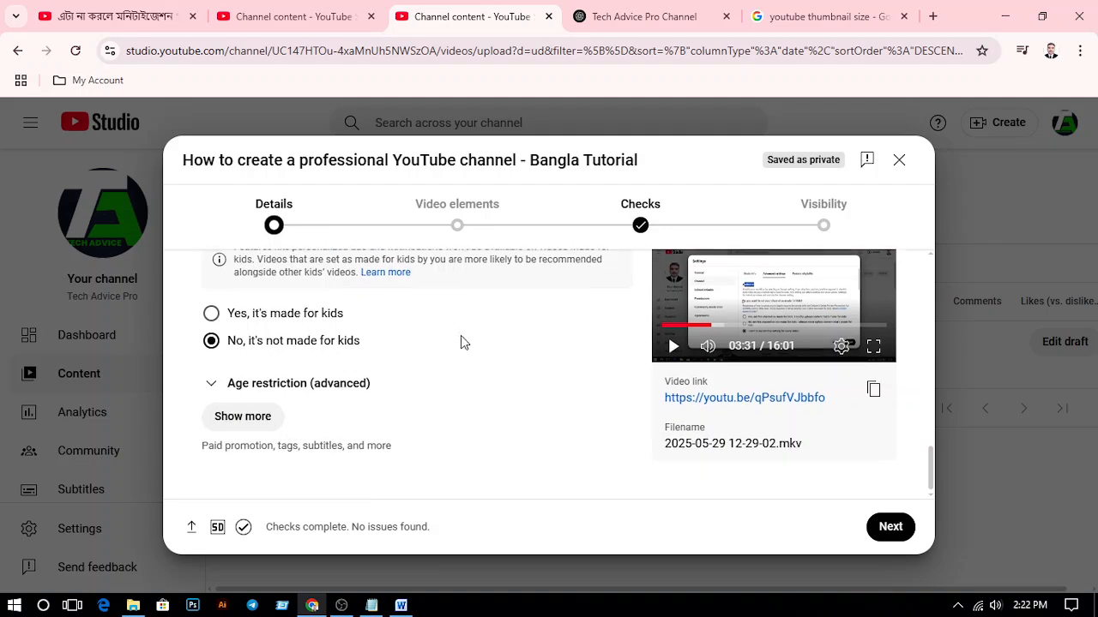
{"action": "left_click", "coordinate": [245, 417]}
Review the additional settings from paid promotion and altered content through featured places, automatic concepts and tags
{"action": "scroll", "coordinate": [450, 369], "scroll_direction": "down", "scroll_amount": 4}
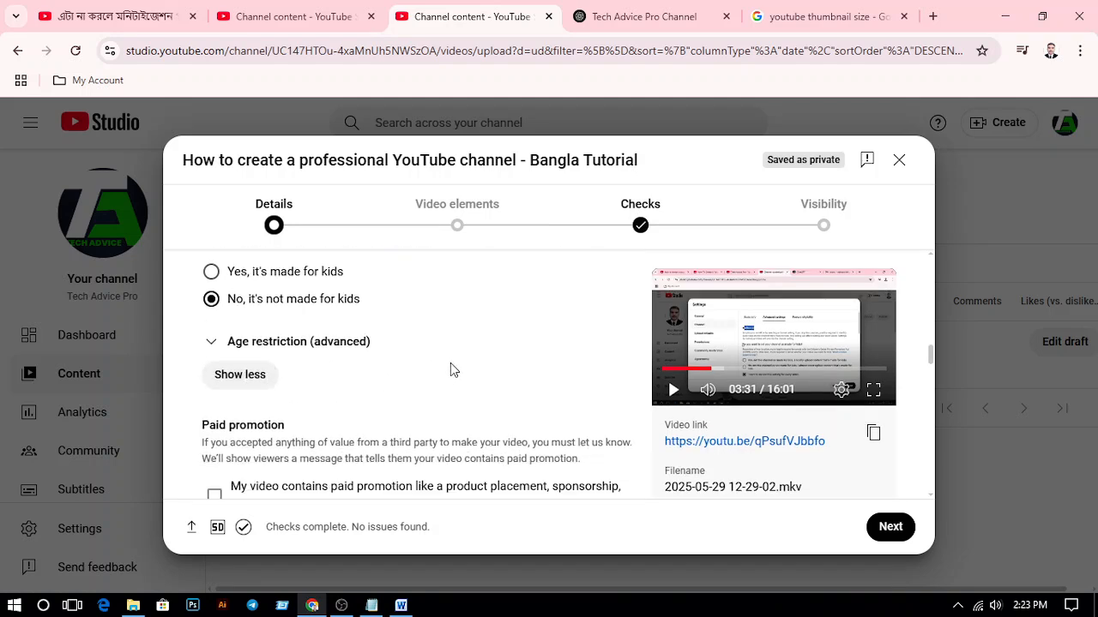
{"action": "scroll", "coordinate": [367, 390], "scroll_direction": "down", "scroll_amount": 1}
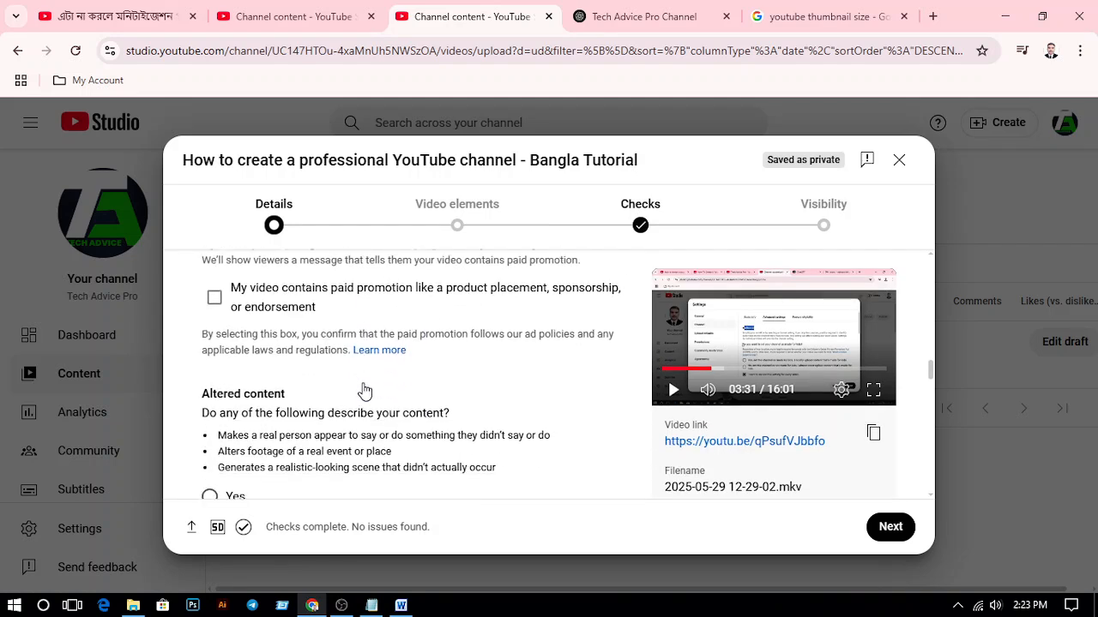
{"action": "scroll", "coordinate": [356, 378], "scroll_direction": "down", "scroll_amount": 2}
{"action": "scroll", "coordinate": [429, 334], "scroll_direction": "down", "scroll_amount": 2}
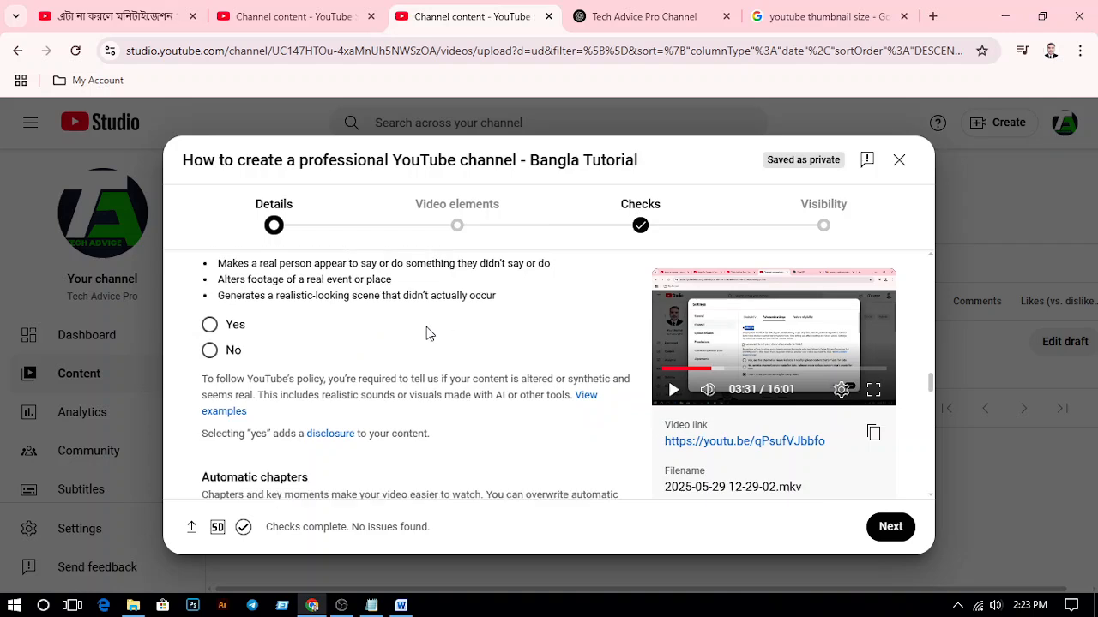
{"action": "scroll", "coordinate": [358, 356], "scroll_direction": "down", "scroll_amount": 1}
{"action": "scroll", "coordinate": [359, 357], "scroll_direction": "down", "scroll_amount": 1}
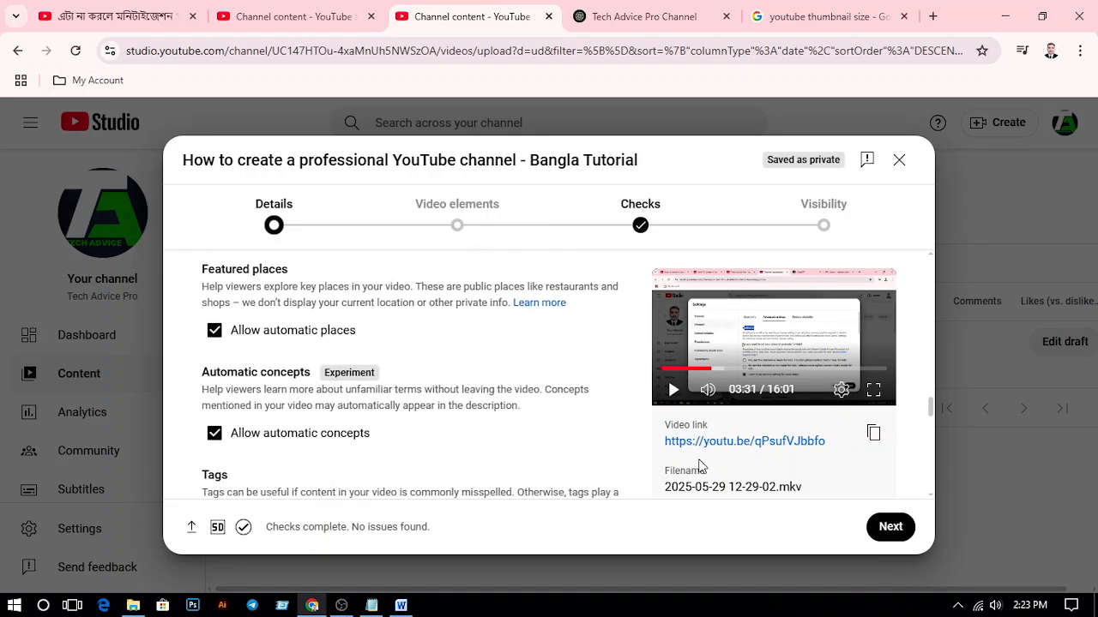
{"action": "scroll", "coordinate": [329, 380], "scroll_direction": "down", "scroll_amount": 2}
{"action": "scroll", "coordinate": [364, 367], "scroll_direction": "down", "scroll_amount": 3}
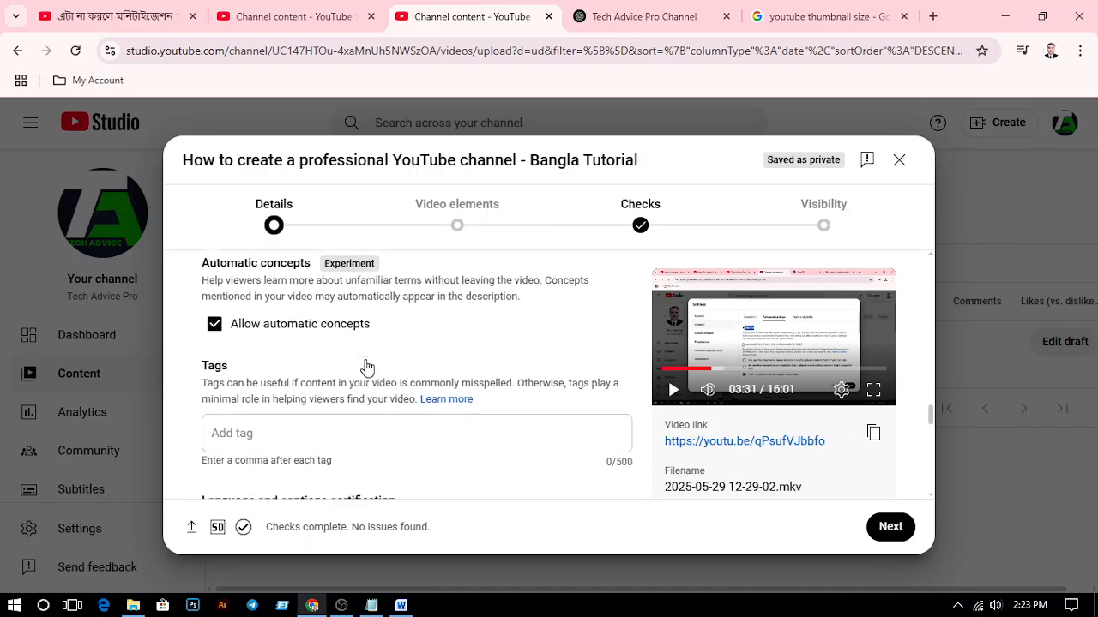
{"action": "scroll", "coordinate": [367, 366], "scroll_direction": "up", "scroll_amount": 2}
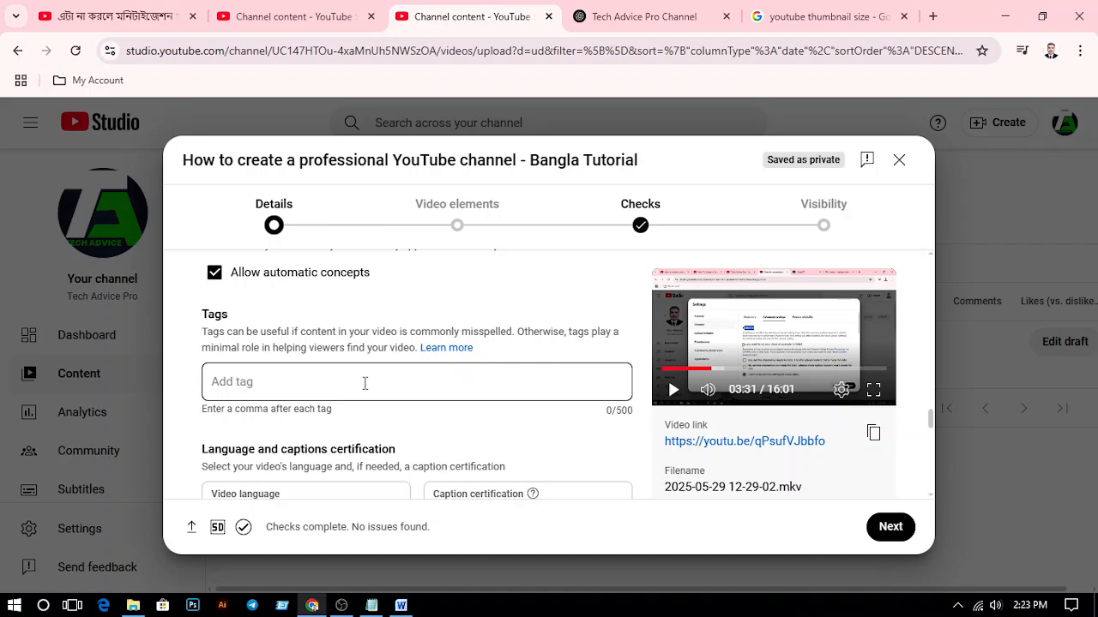
Switch to the Word document and copy the comma-separated tag list from "create youtube channel bangla" to "youtube creator bangla"
{"action": "left_click", "coordinate": [364, 384]}
{"action": "left_click", "coordinate": [400, 606]}
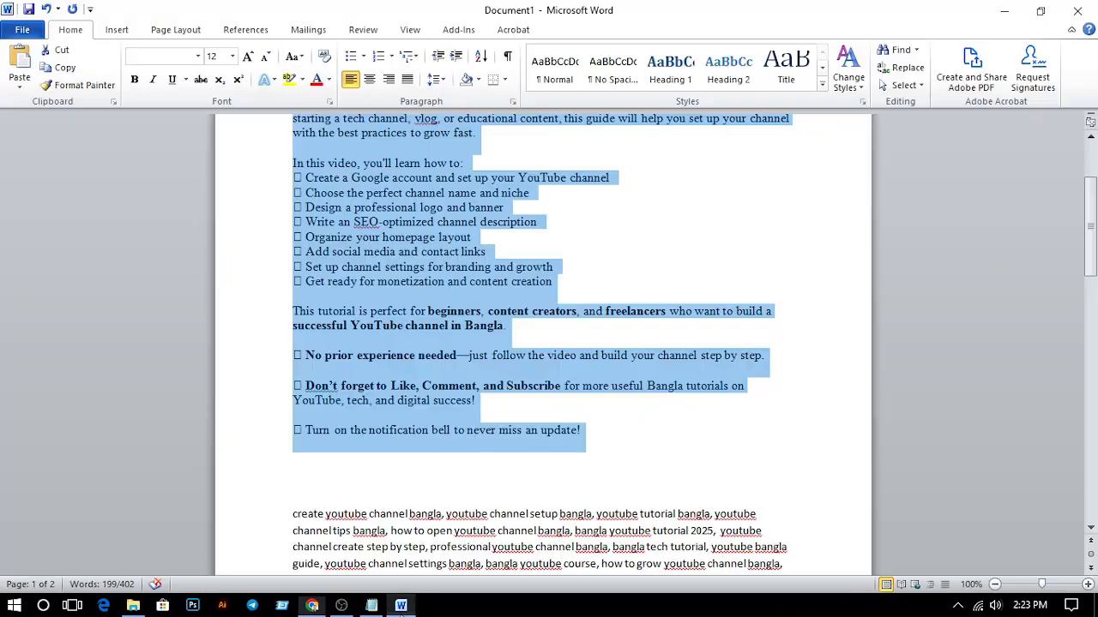
{"action": "scroll", "coordinate": [433, 391], "scroll_direction": "down", "scroll_amount": 5}
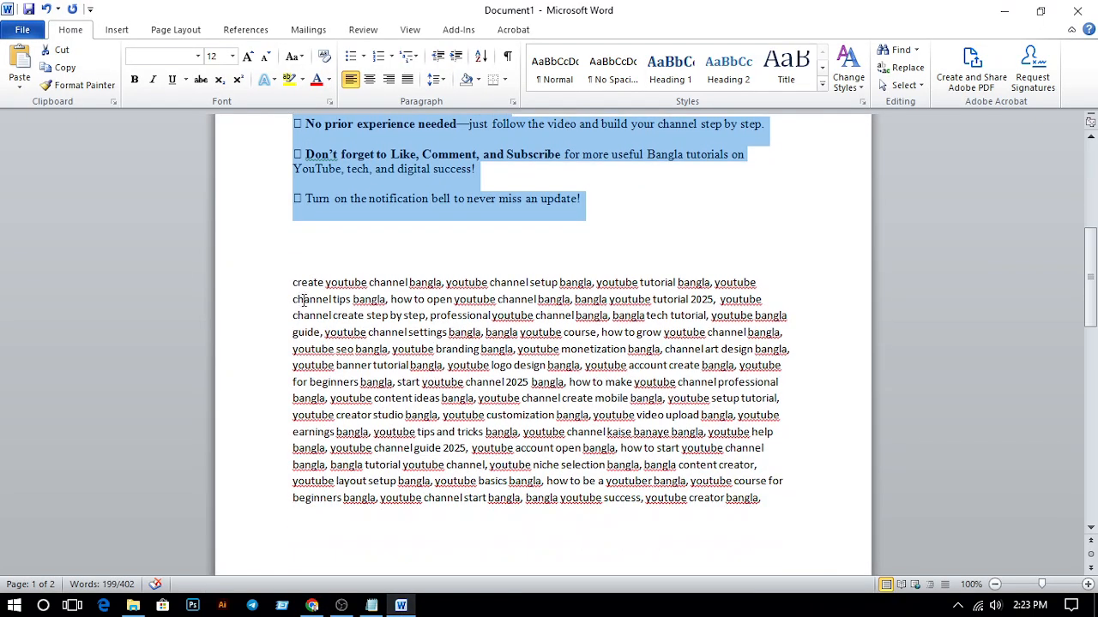
{"action": "left_click_drag", "start_coordinate": [292, 282], "coordinate": [749, 498]}
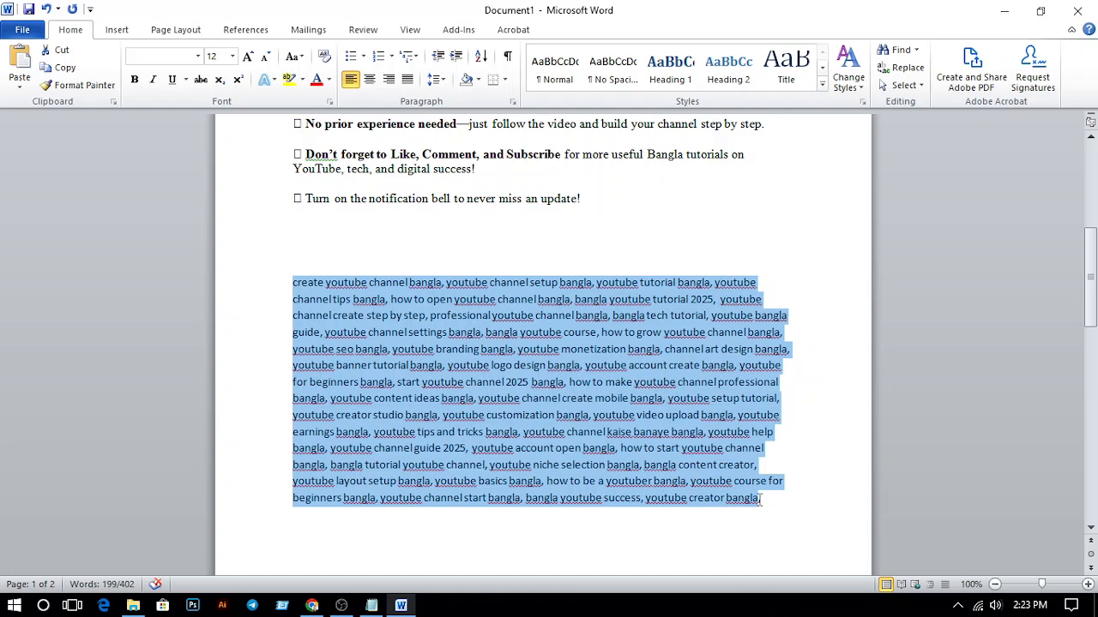
{"action": "right_click", "coordinate": [519, 408]}
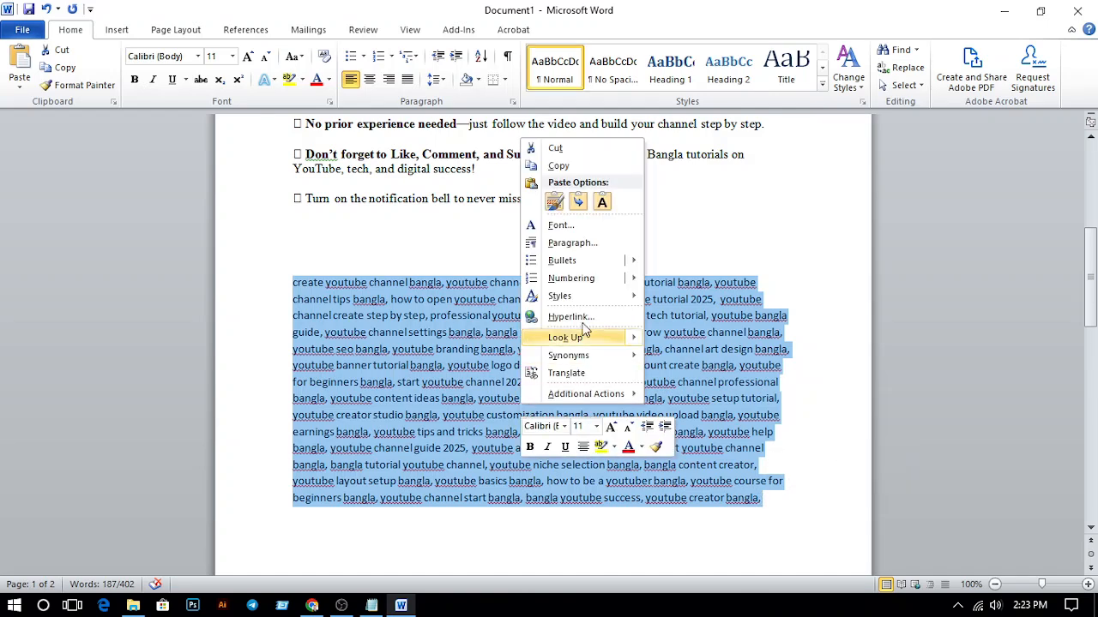
{"action": "left_click", "coordinate": [559, 165]}
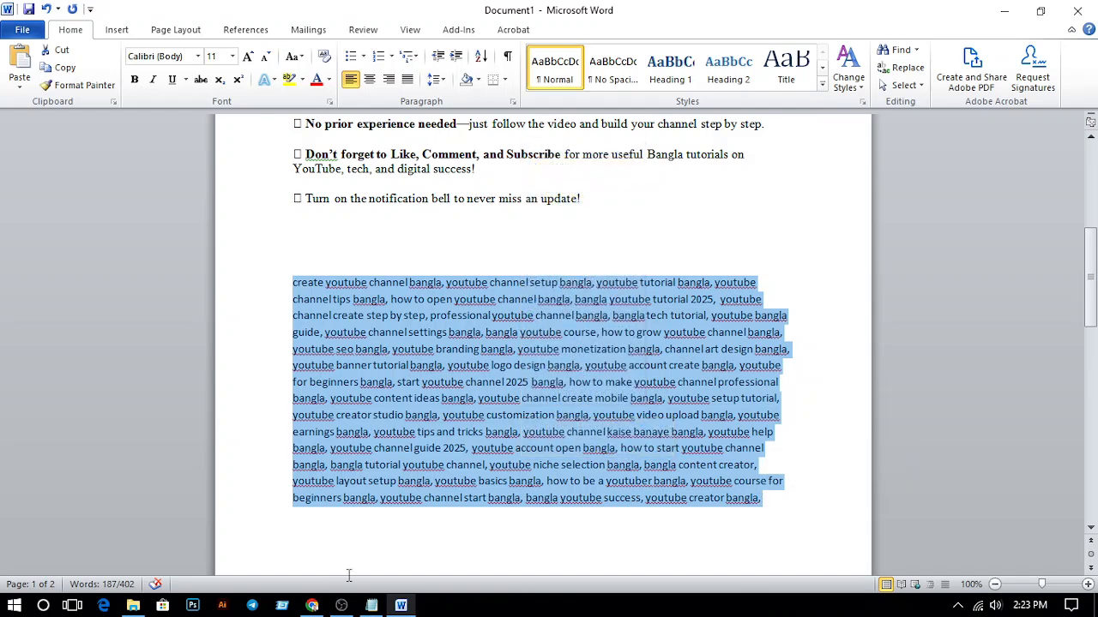
Return to YouTube Studio in Chrome, paste the copied list as the video's tags and check the character count
{"action": "left_click", "coordinate": [312, 605]}
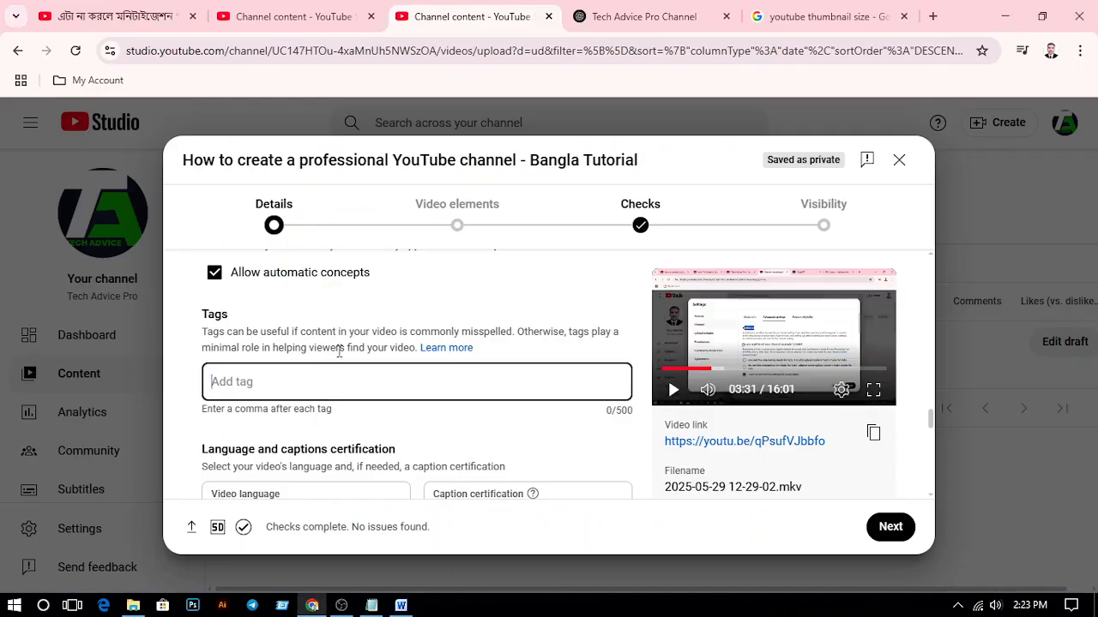
{"action": "right_click", "coordinate": [275, 380]}
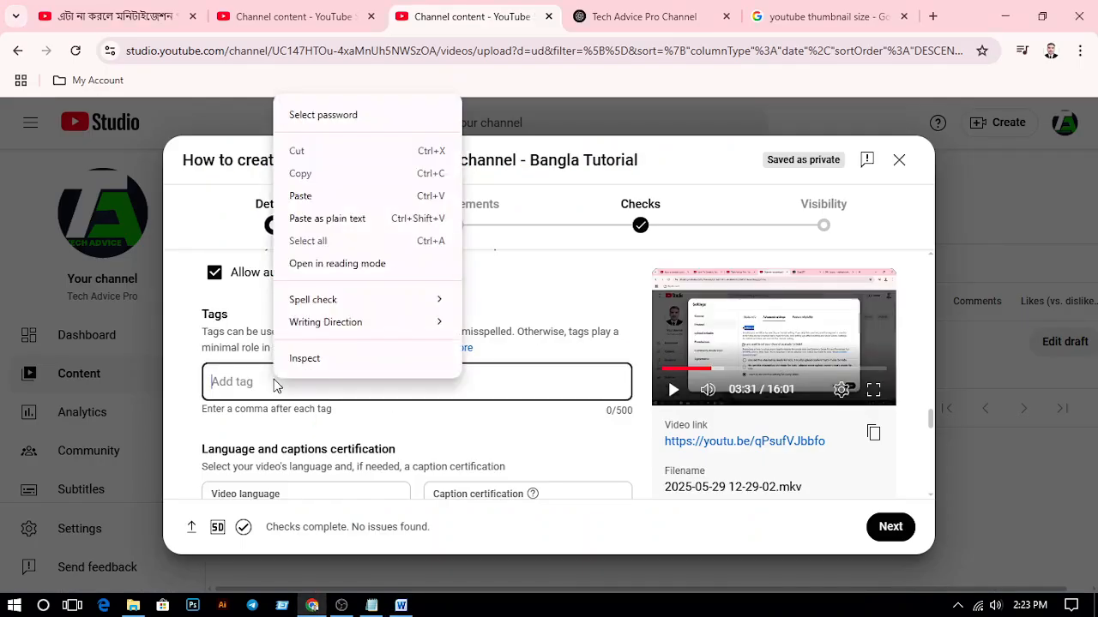
{"action": "left_click", "coordinate": [338, 199]}
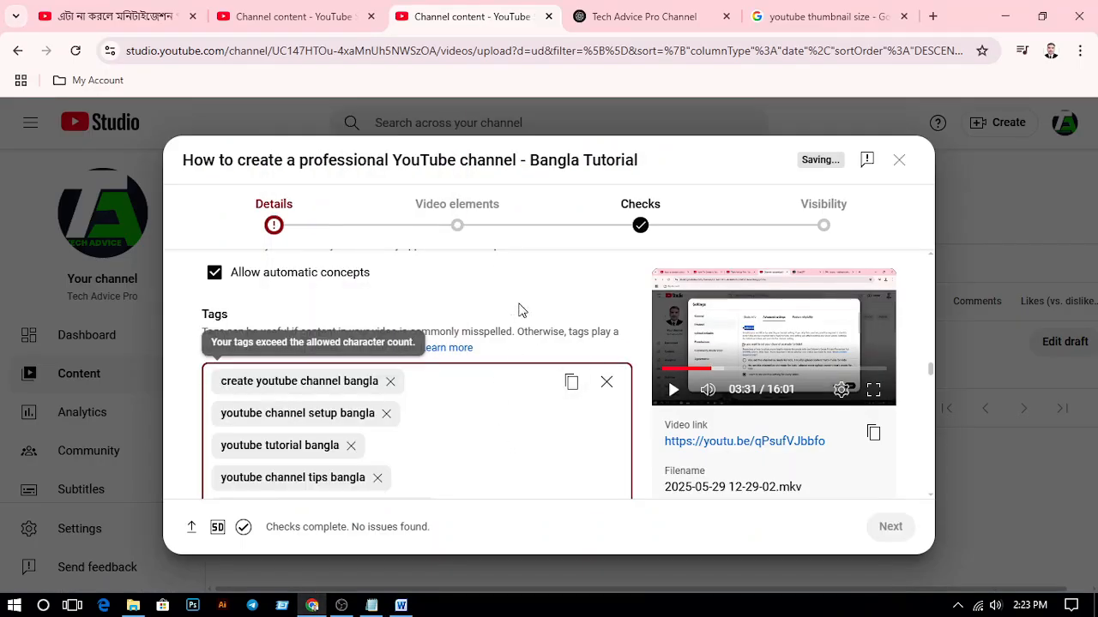
{"action": "scroll", "coordinate": [495, 352], "scroll_direction": "down", "scroll_amount": 2}
{"action": "scroll", "coordinate": [468, 374], "scroll_direction": "down", "scroll_amount": 10}
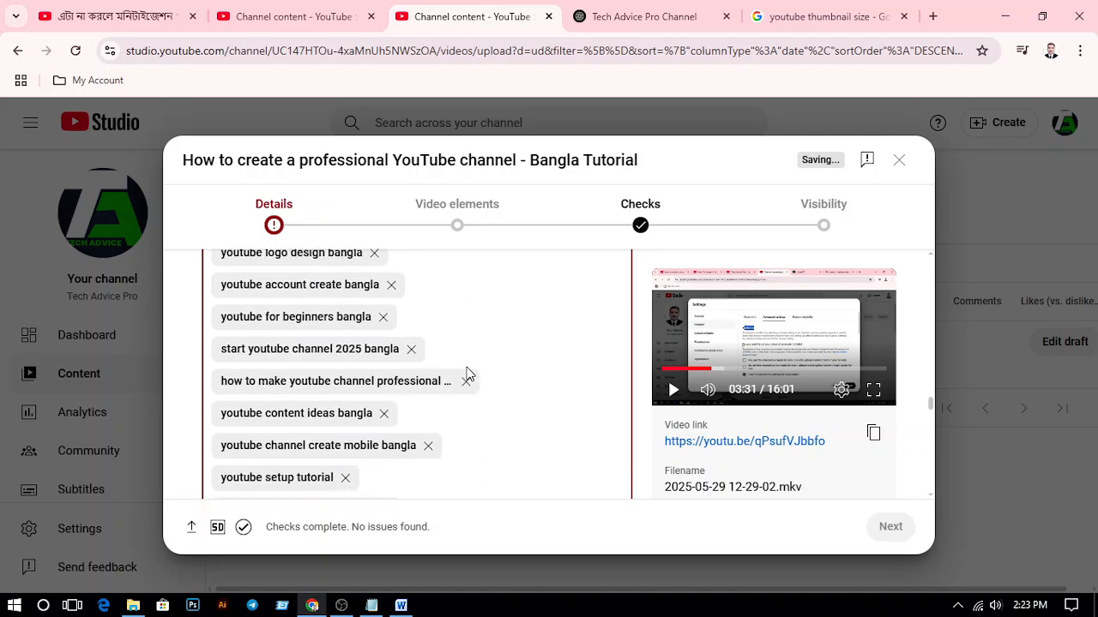
{"action": "scroll", "coordinate": [467, 374], "scroll_direction": "down", "scroll_amount": 5}
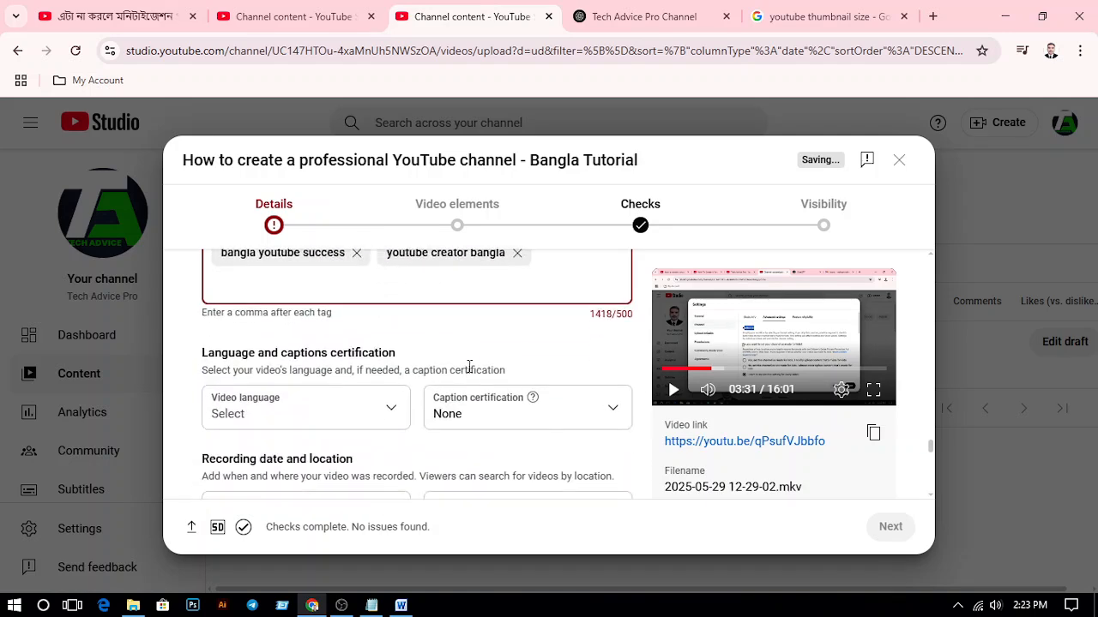
Remove the tags "bangla youtube success", "youtube course for beginners bangla" and "youtube layout setup bangla" from the video
{"action": "scroll", "coordinate": [505, 349], "scroll_direction": "up", "scroll_amount": 1}
{"action": "scroll", "coordinate": [461, 443], "scroll_direction": "up", "scroll_amount": 1}
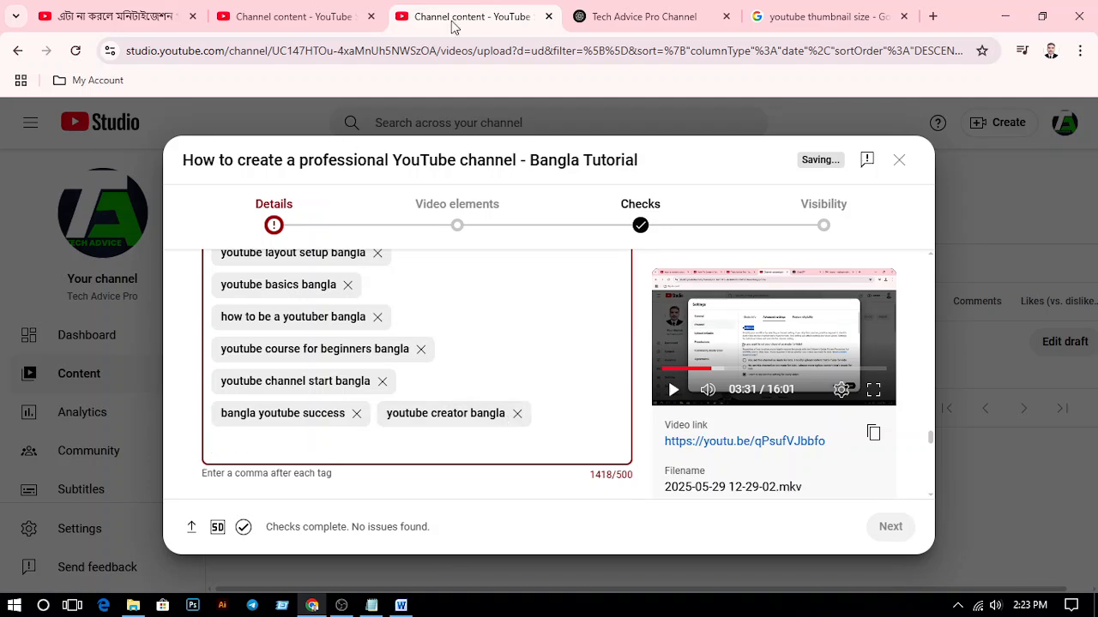
{"action": "left_click", "coordinate": [358, 413]}
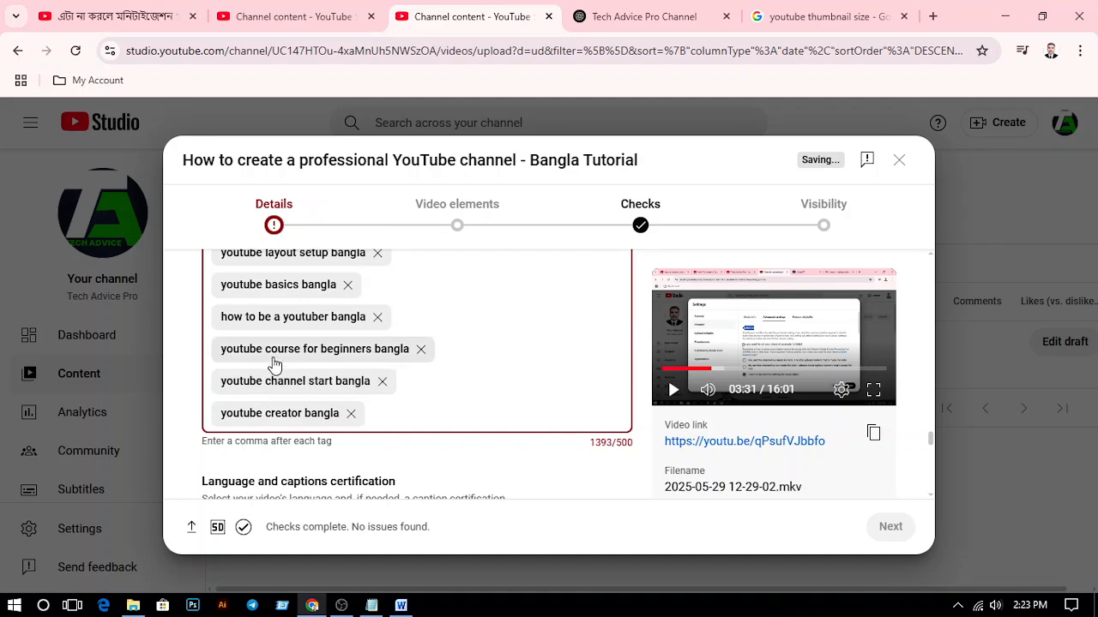
{"action": "left_click", "coordinate": [420, 351]}
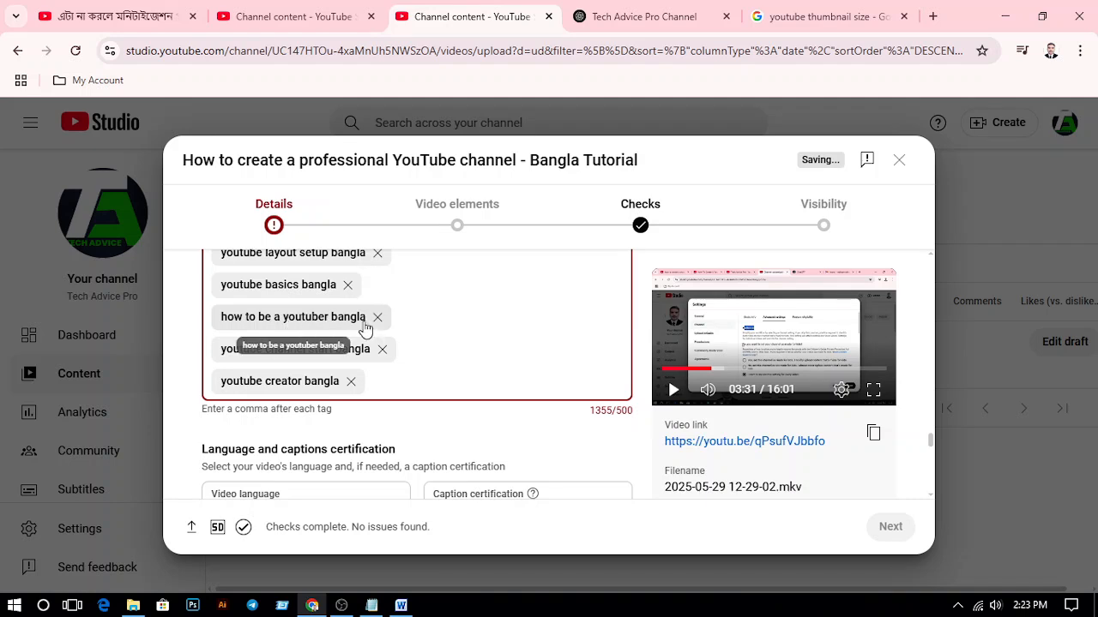
{"action": "scroll", "coordinate": [335, 350], "scroll_direction": "up", "scroll_amount": 2}
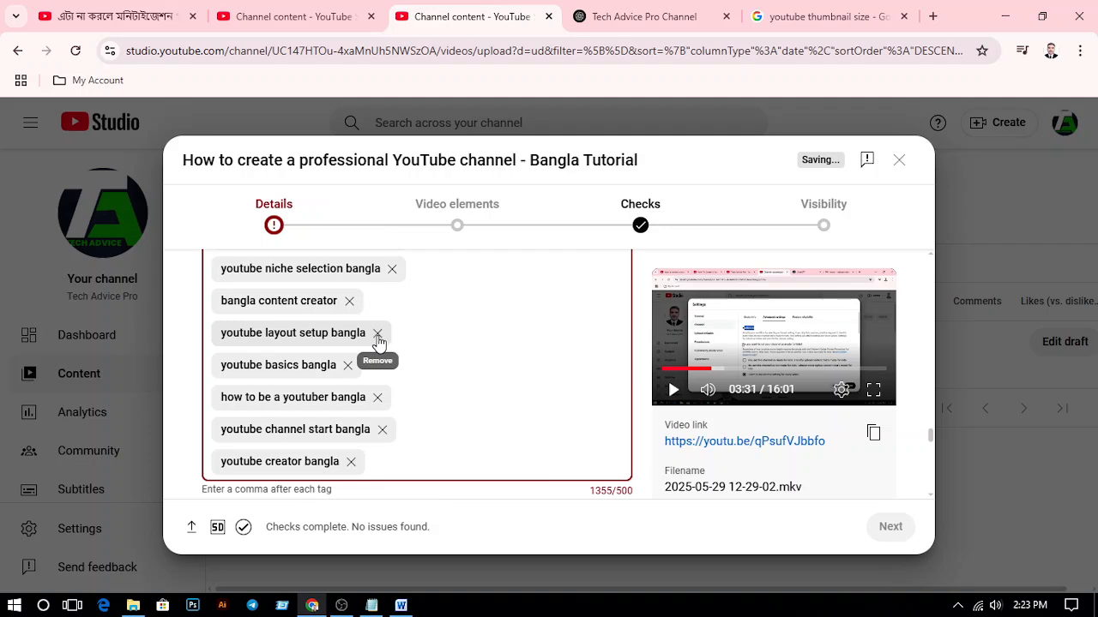
{"action": "left_click", "coordinate": [378, 335]}
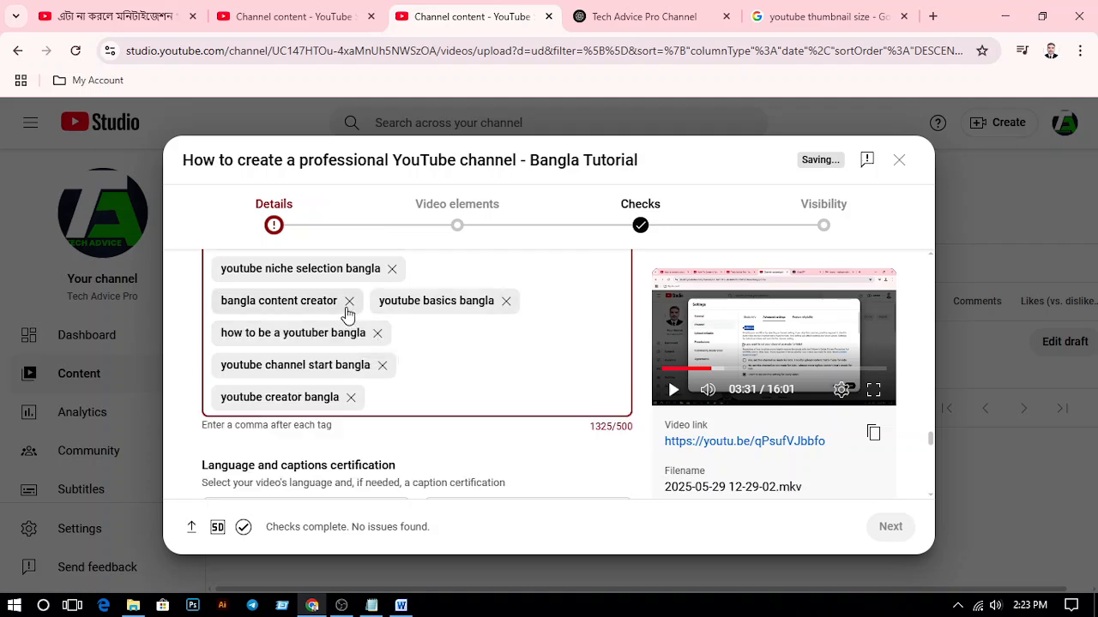
Remove the tags "youtube niche selection bangla" and "youtube help bangla" to shorten the tag list
{"action": "scroll", "coordinate": [348, 310], "scroll_direction": "up", "scroll_amount": 2}
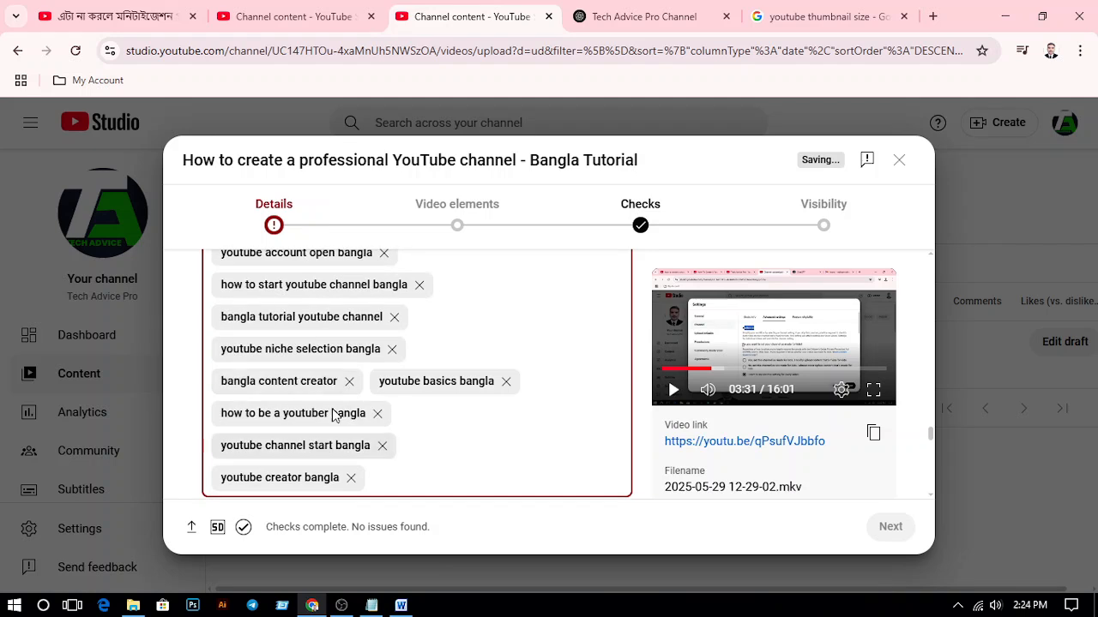
{"action": "left_click", "coordinate": [392, 350]}
{"action": "scroll", "coordinate": [287, 356], "scroll_direction": "up", "scroll_amount": 2}
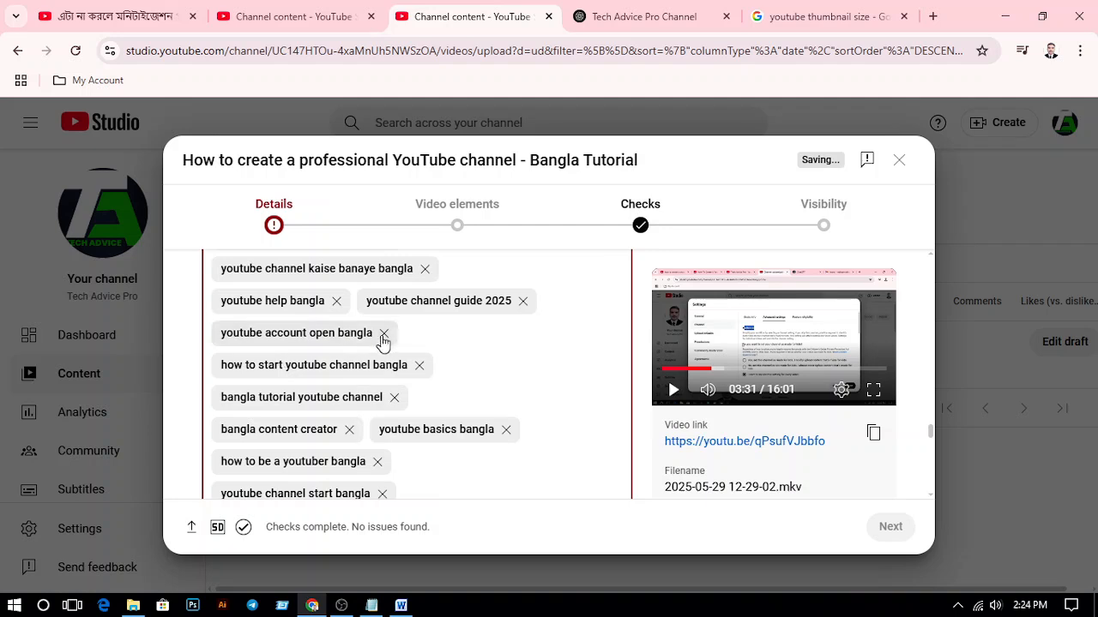
{"action": "scroll", "coordinate": [383, 343], "scroll_direction": "up", "scroll_amount": 1}
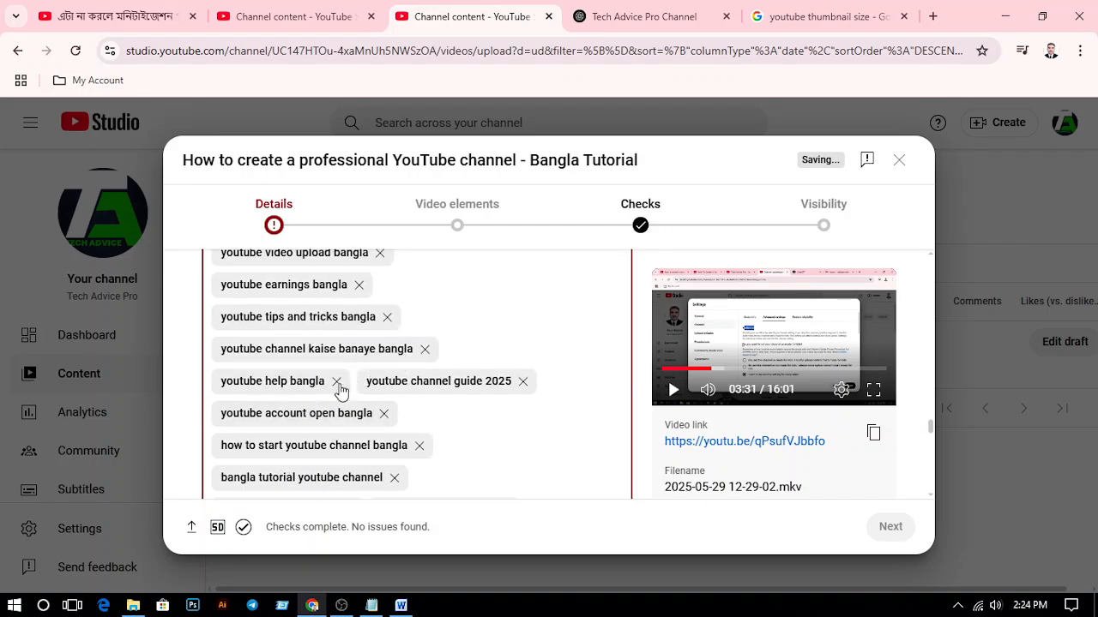
{"action": "left_click", "coordinate": [336, 383]}
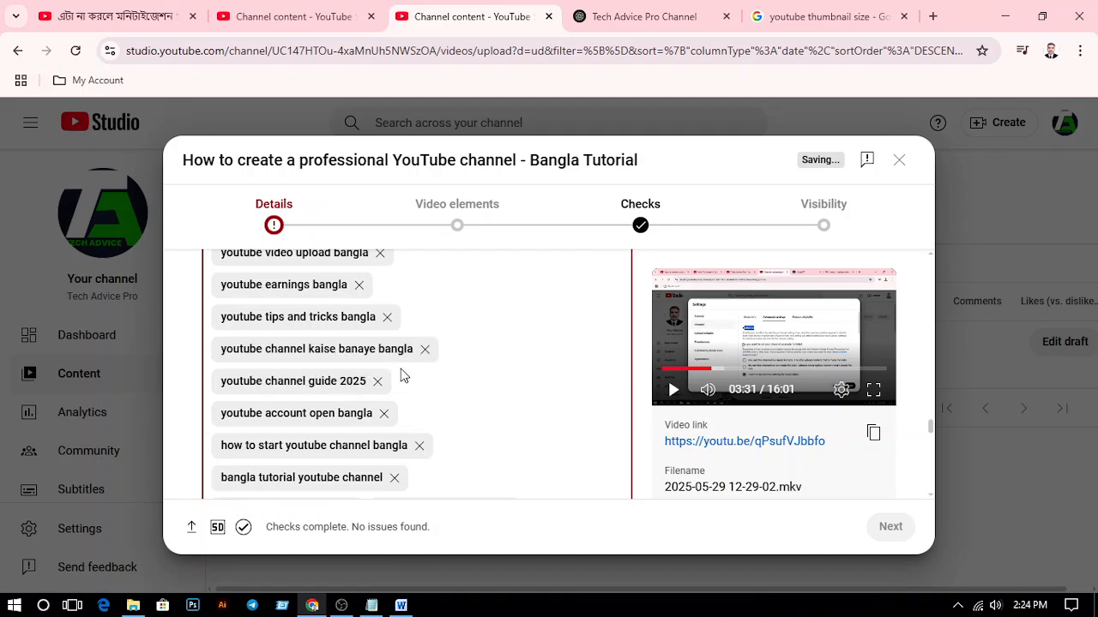
Remove the tags "youtube video upload bangla" and "youtube content ideas bangla" from the tag list
{"action": "scroll", "coordinate": [377, 384], "scroll_direction": "up", "scroll_amount": 1}
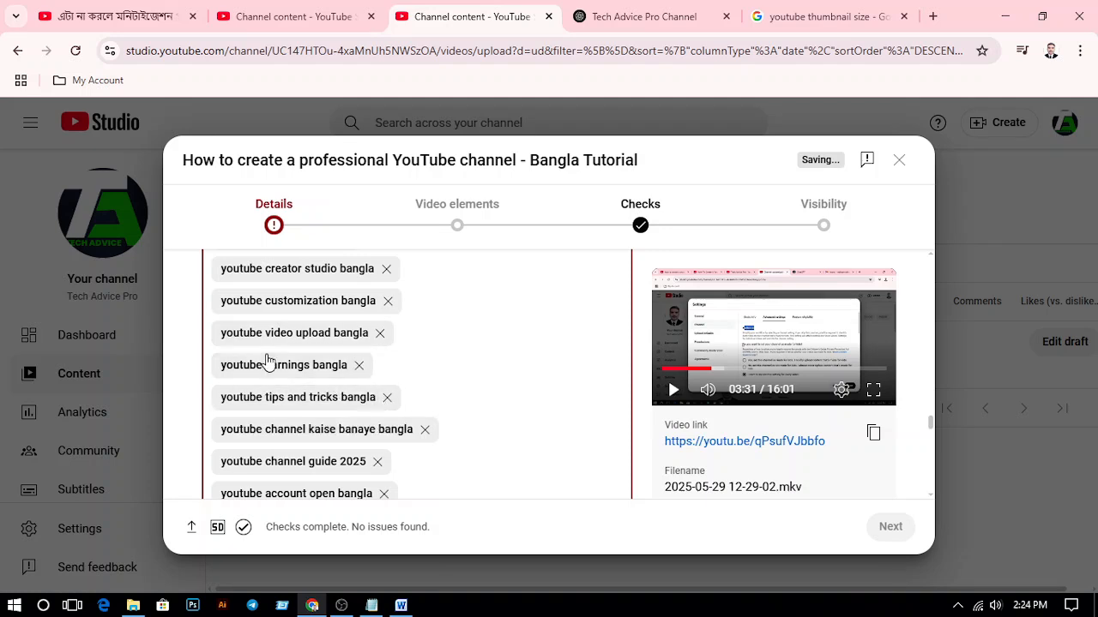
{"action": "left_click", "coordinate": [378, 334]}
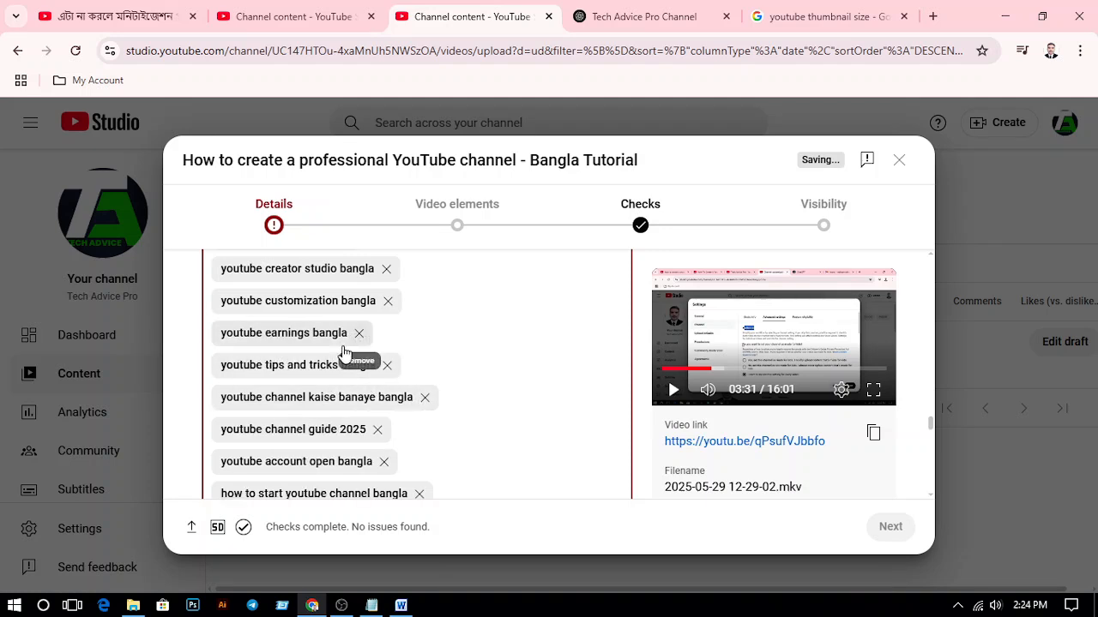
{"action": "scroll", "coordinate": [330, 403], "scroll_direction": "up", "scroll_amount": 1}
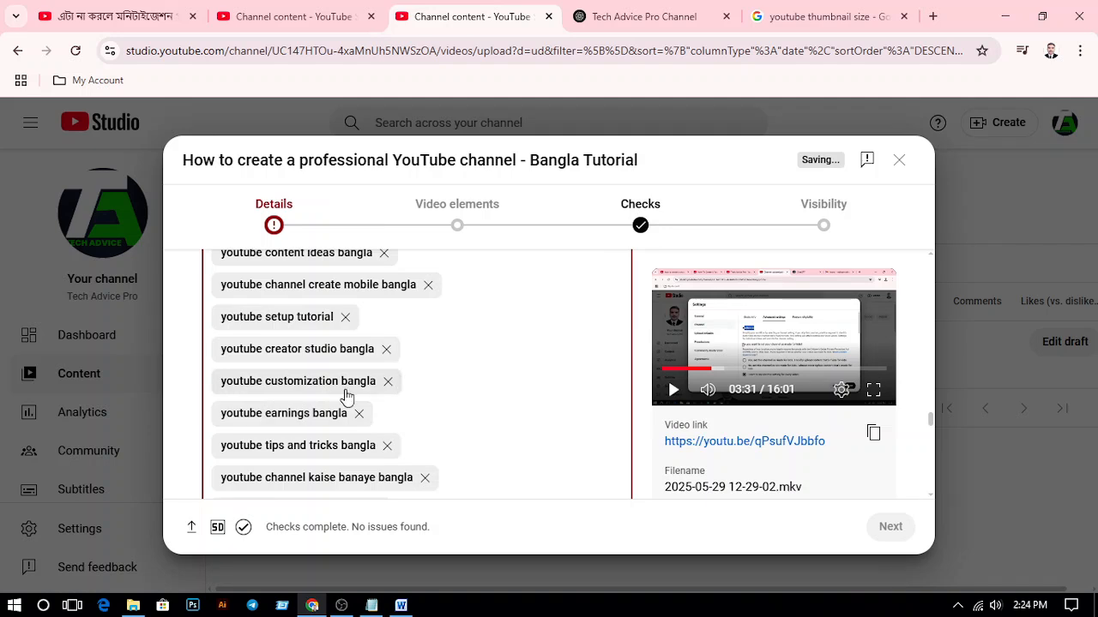
{"action": "scroll", "coordinate": [343, 394], "scroll_direction": "up", "scroll_amount": 1}
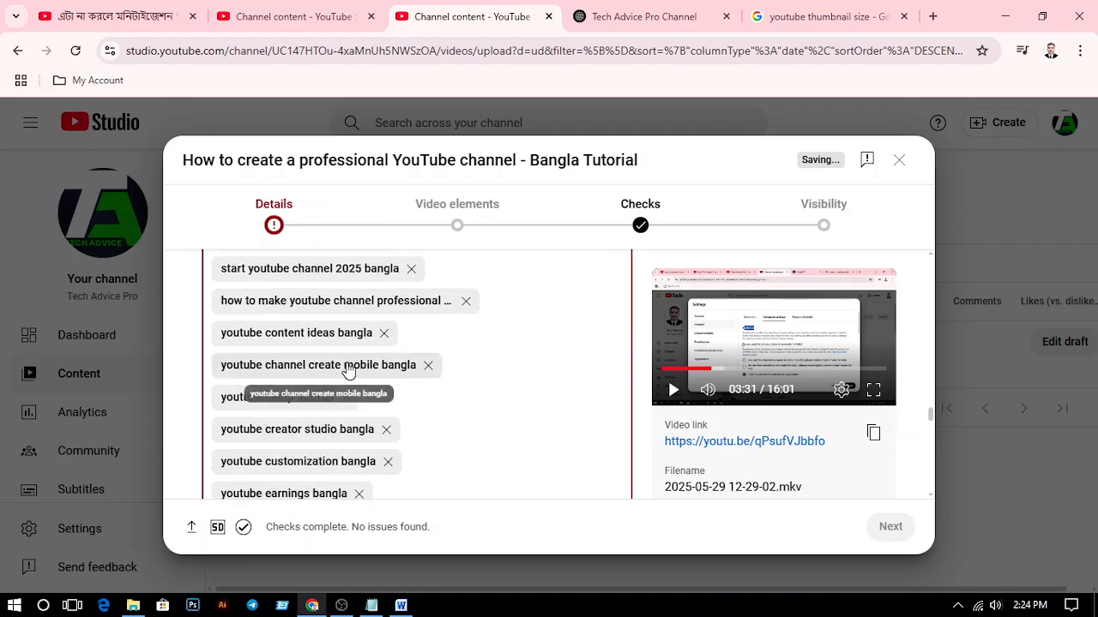
{"action": "scroll", "coordinate": [362, 350], "scroll_direction": "up", "scroll_amount": 1}
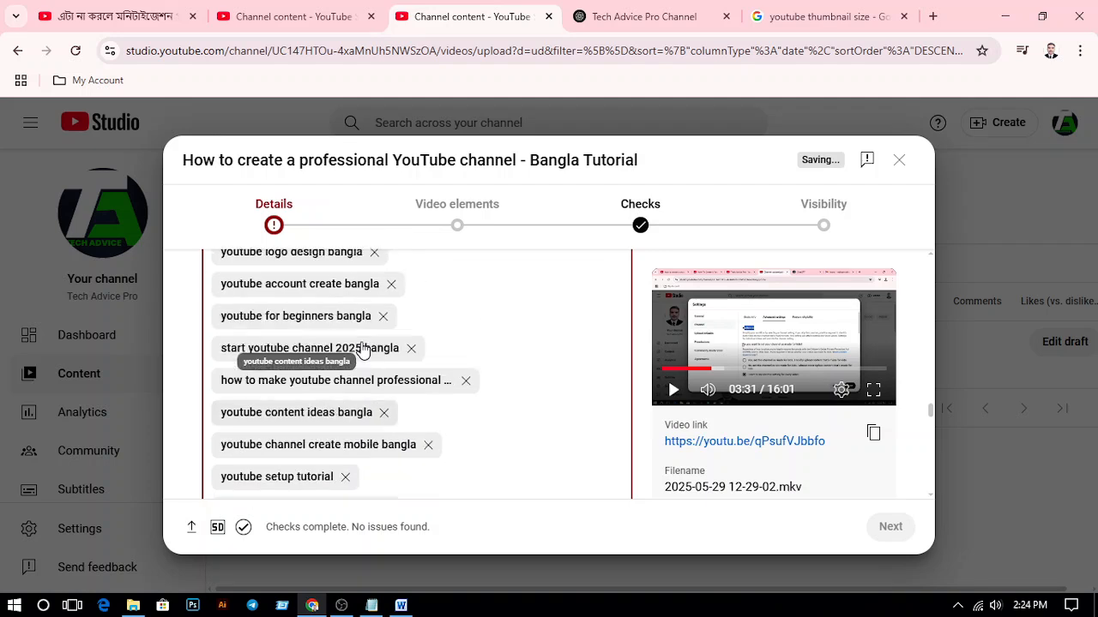
{"action": "left_click", "coordinate": [386, 413]}
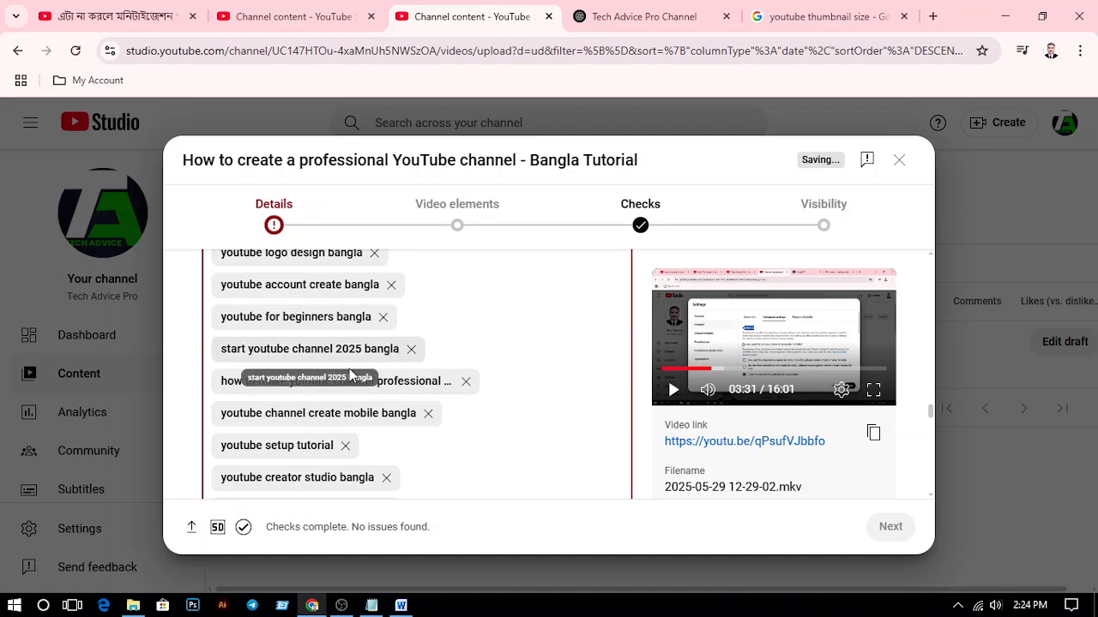
Remove the design-related tags "youtube logo design bangla", "youtube banner tutorial bangla" and "channel art design bangla"
{"action": "scroll", "coordinate": [352, 378], "scroll_direction": "up", "scroll_amount": 1}
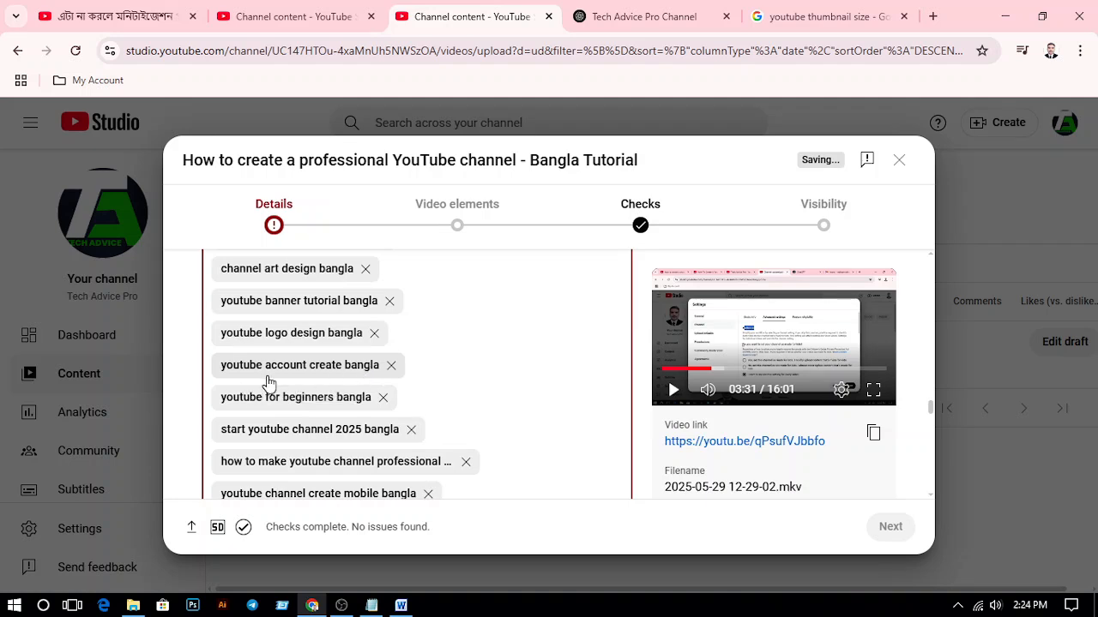
{"action": "scroll", "coordinate": [377, 404], "scroll_direction": "up", "scroll_amount": 1}
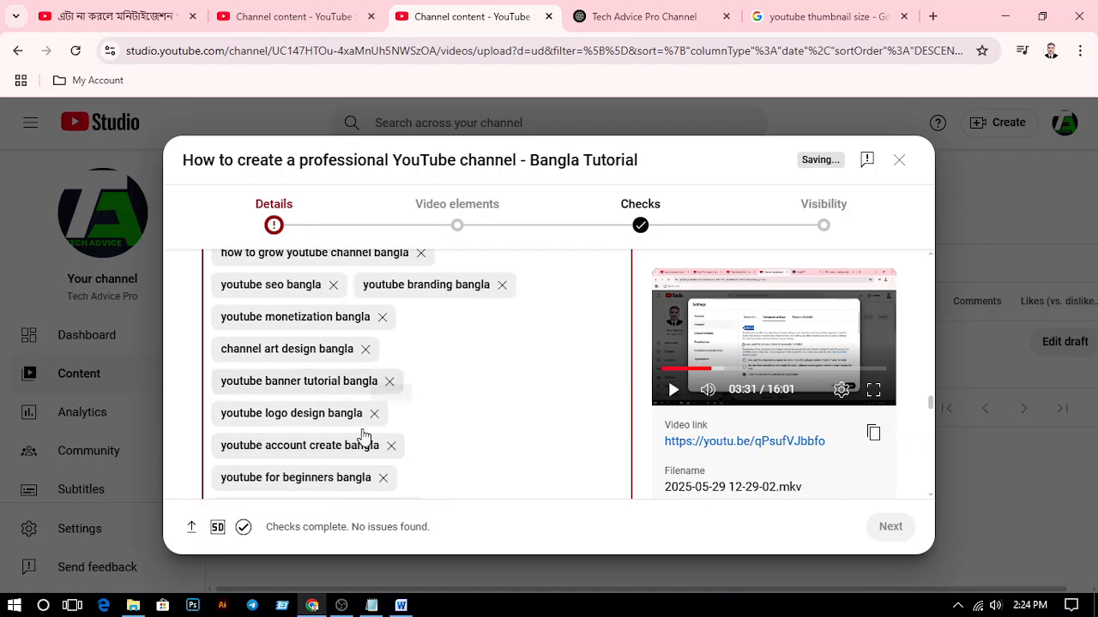
{"action": "left_click", "coordinate": [375, 414]}
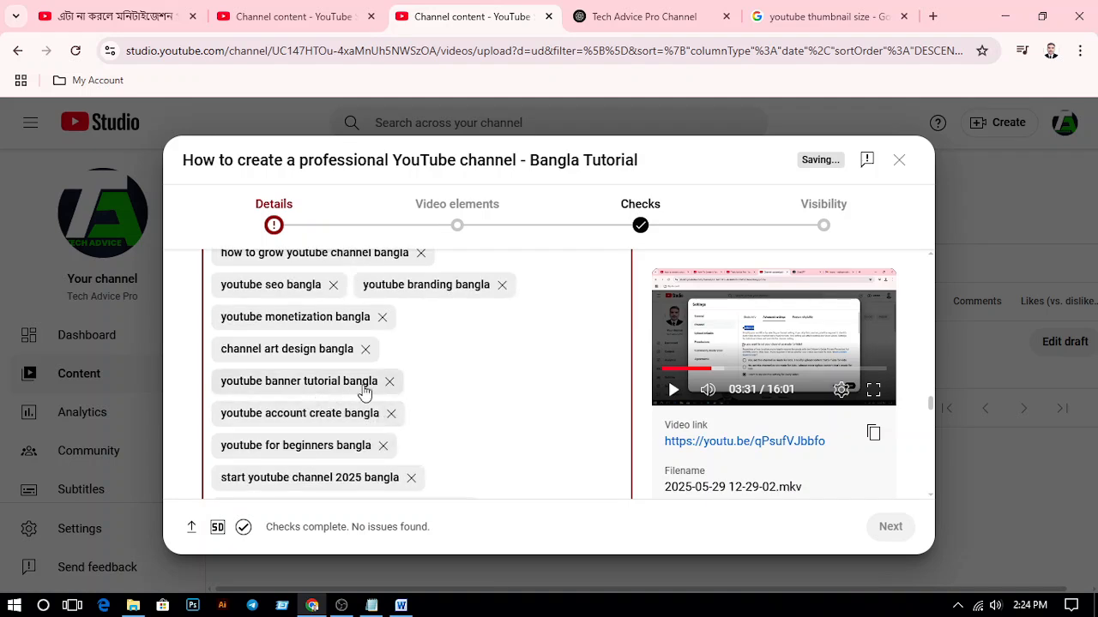
{"action": "left_click", "coordinate": [390, 381]}
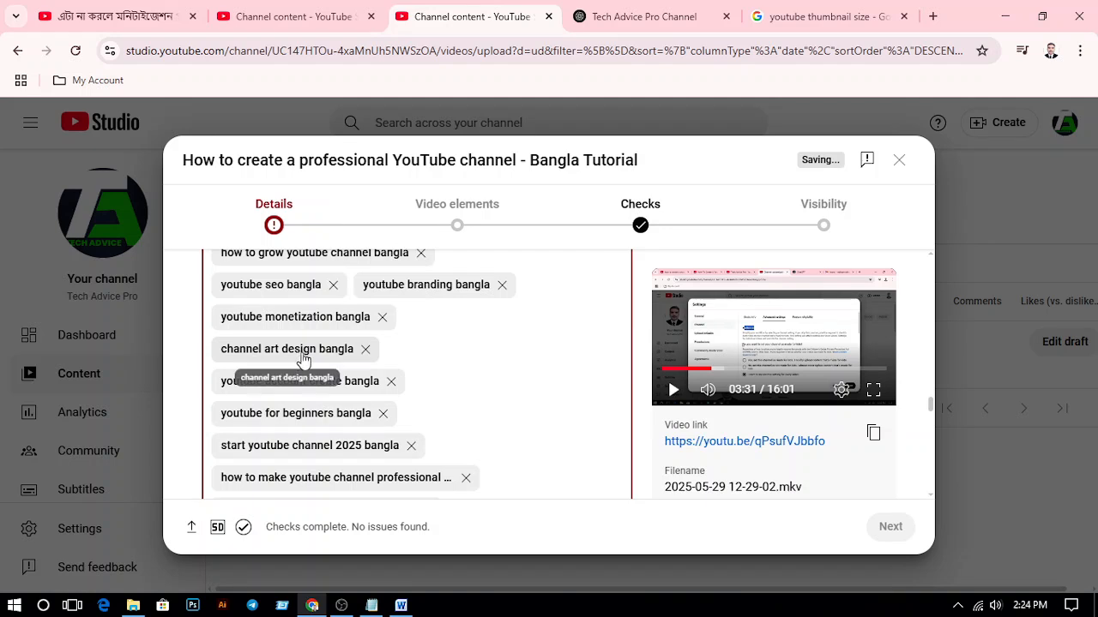
{"action": "left_click", "coordinate": [366, 349]}
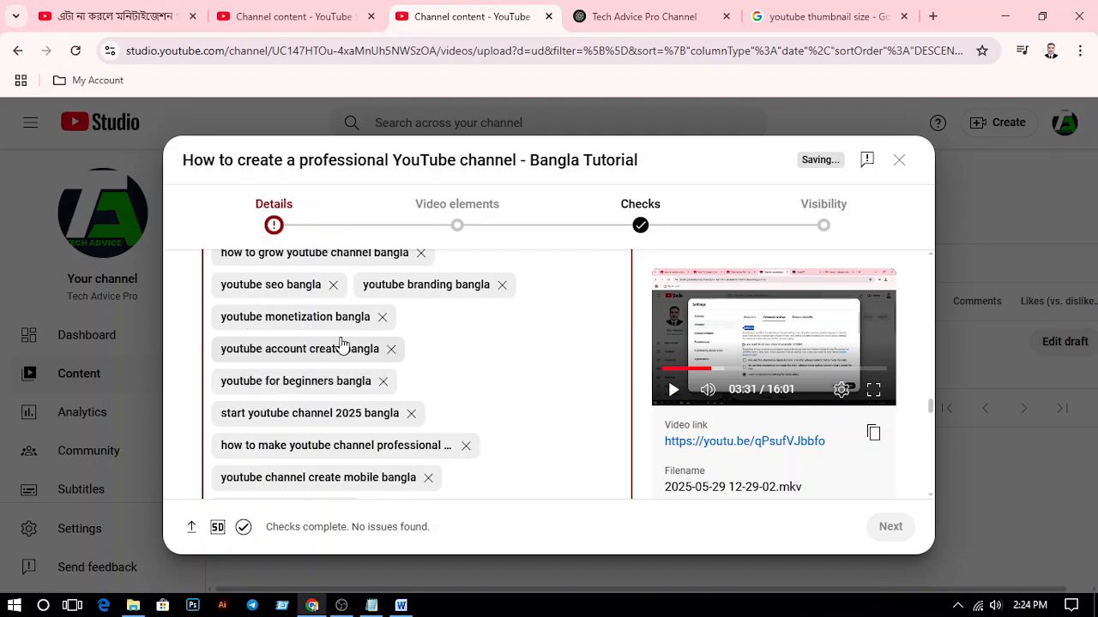
Remove the tags "youtube branding bangla", "how to grow youtube channel bangla" and "bangla youtube course" from the video
{"action": "scroll", "coordinate": [296, 412], "scroll_direction": "up", "scroll_amount": 1}
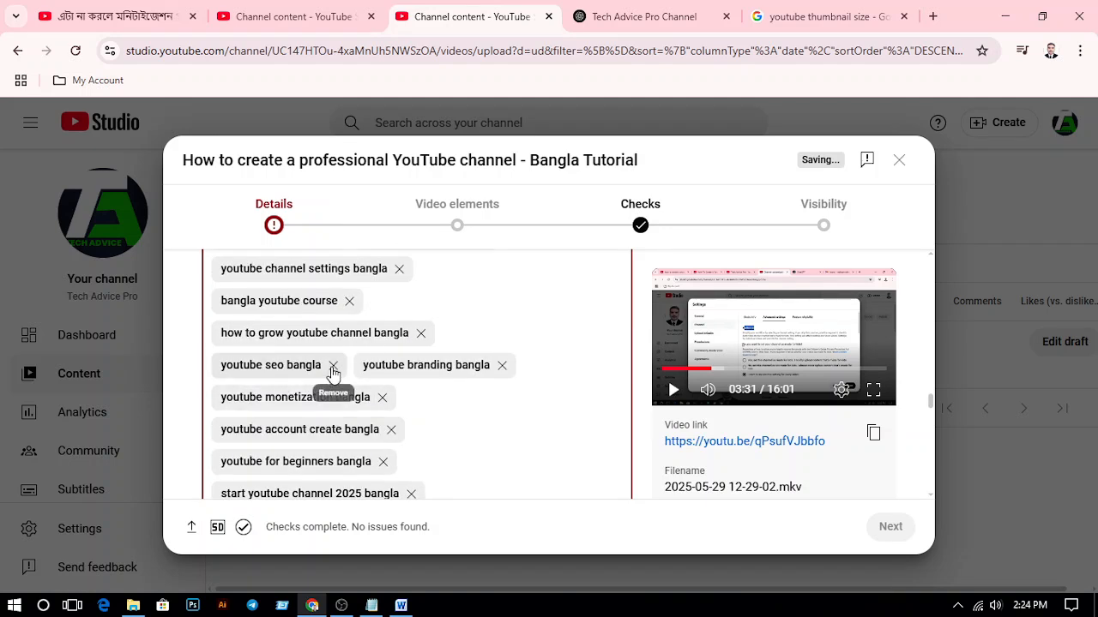
{"action": "left_click", "coordinate": [502, 367]}
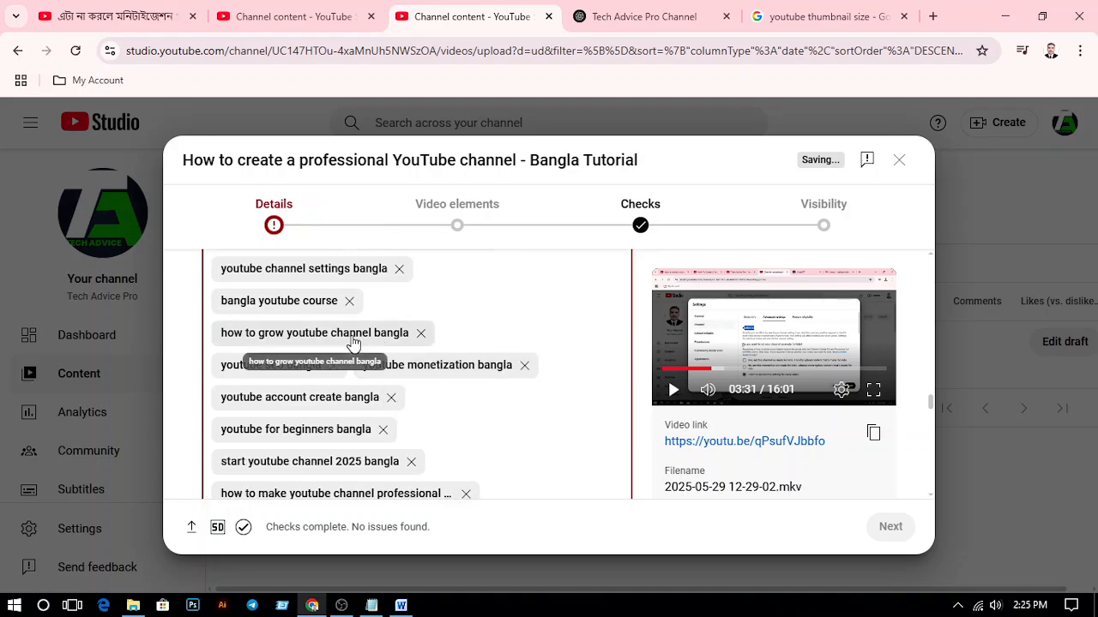
{"action": "left_click", "coordinate": [421, 334]}
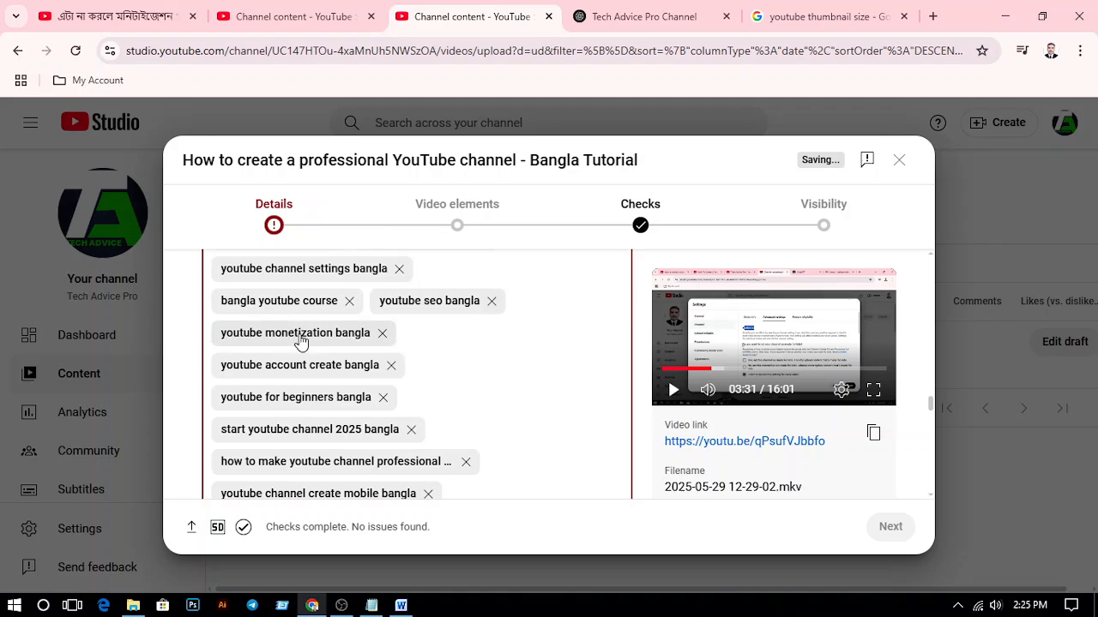
{"action": "scroll", "coordinate": [301, 343], "scroll_direction": "up", "scroll_amount": 1}
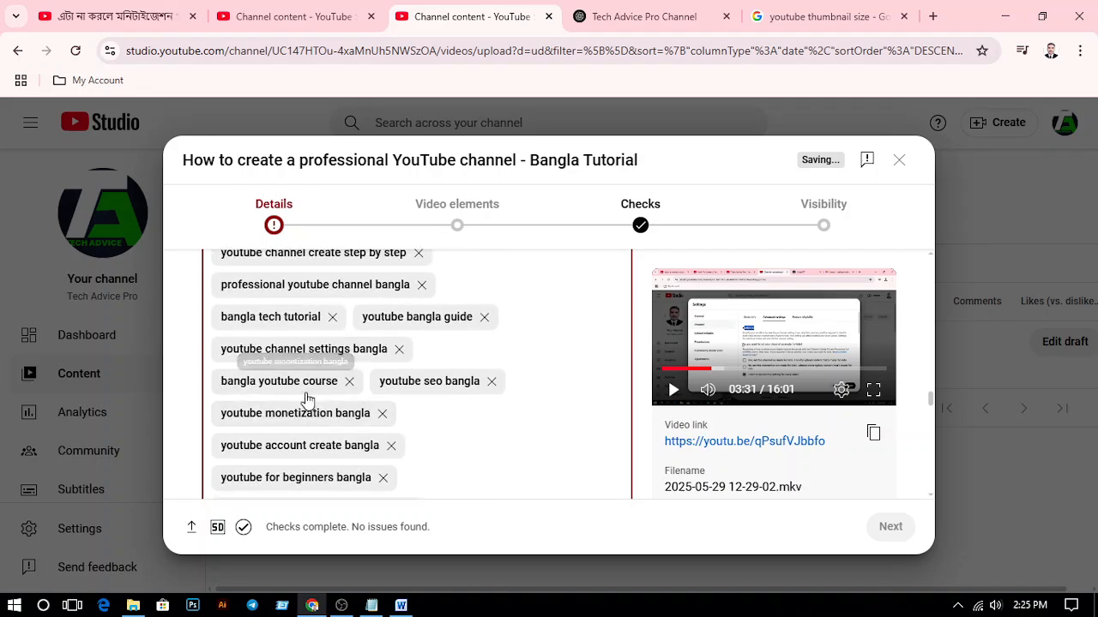
{"action": "left_click", "coordinate": [349, 381]}
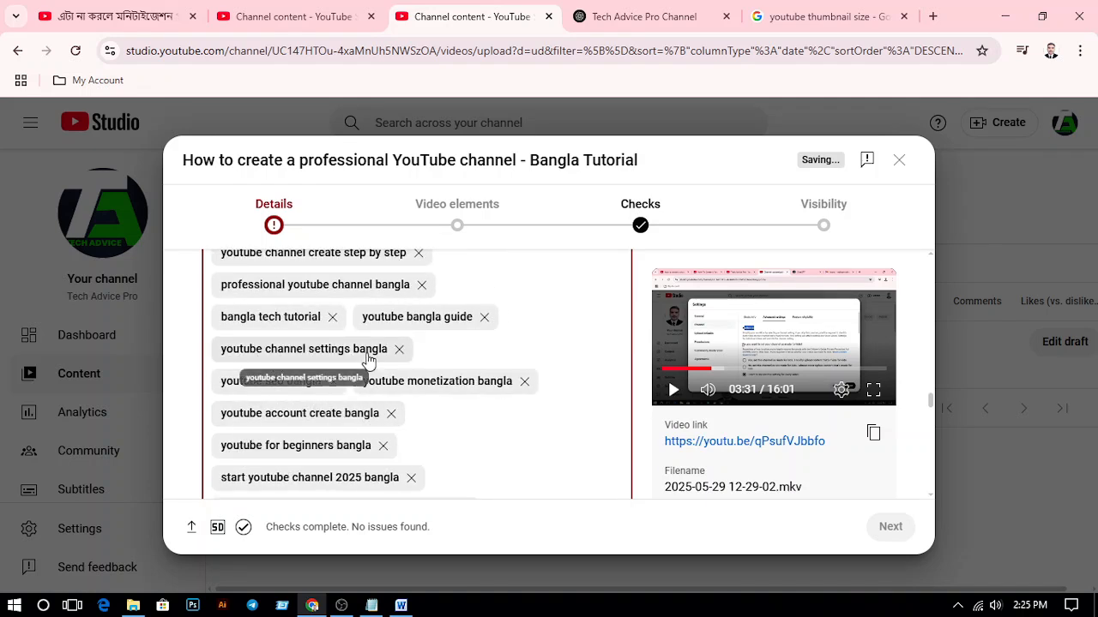
Remove the tags "bangla tech tutorial" and "youtube bangla guide" from the tag list
{"action": "scroll", "coordinate": [309, 364], "scroll_direction": "up", "scroll_amount": 1}
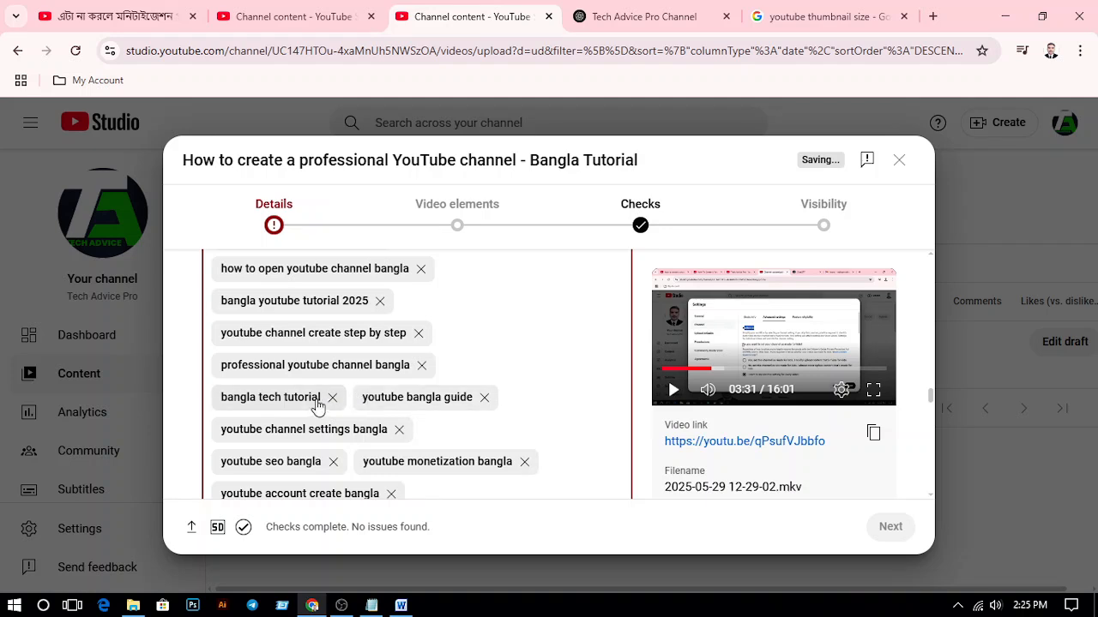
{"action": "left_click", "coordinate": [332, 398]}
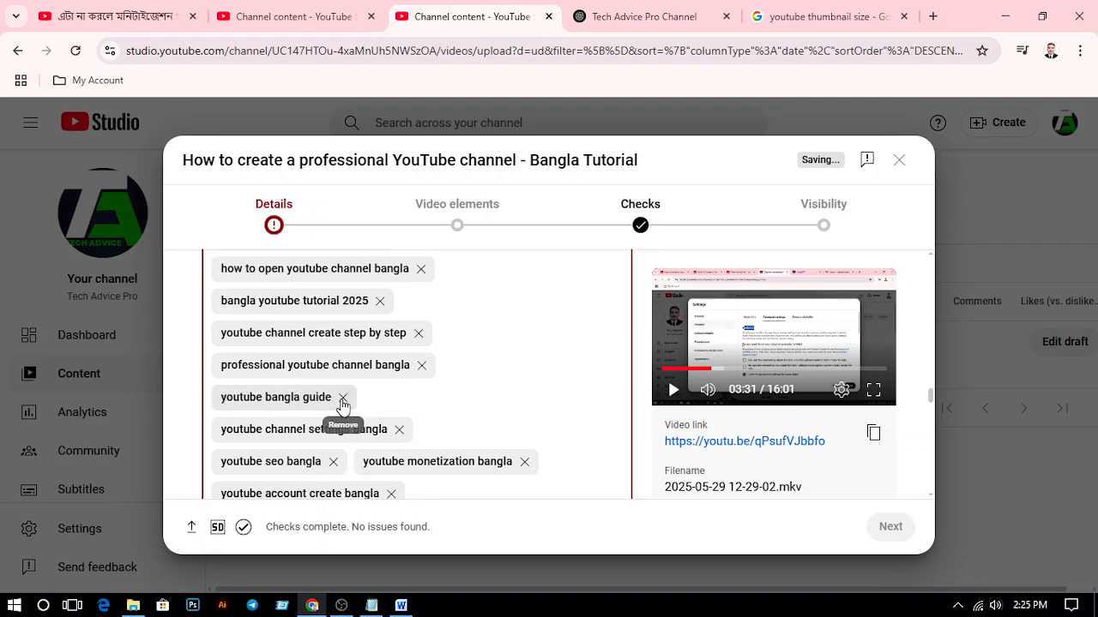
{"action": "left_click", "coordinate": [342, 398]}
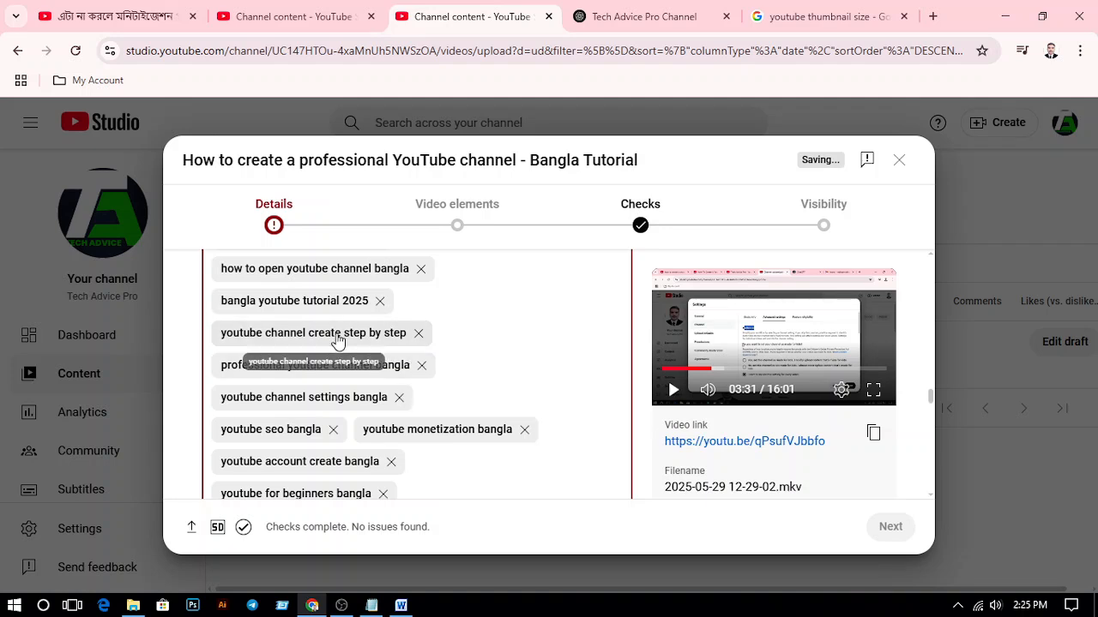
Remove the tags "youtube channel tips bangla", "youtube tutorial bangla" and "youtube channel setup bangla", and check the tag character count
{"action": "scroll", "coordinate": [338, 338], "scroll_direction": "up", "scroll_amount": 1}
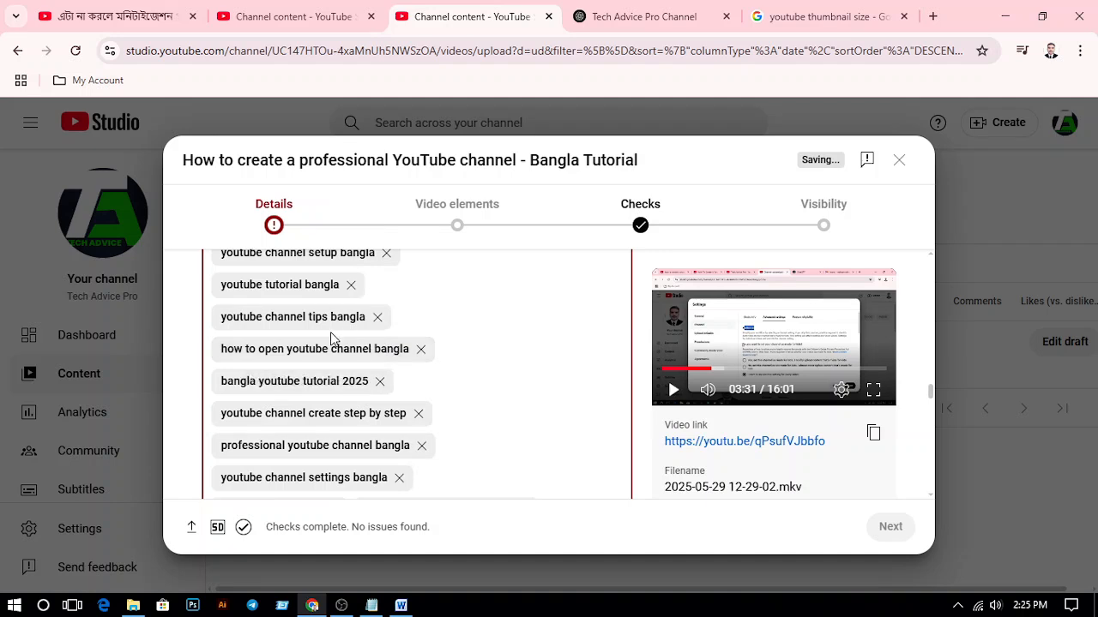
{"action": "scroll", "coordinate": [332, 339], "scroll_direction": "up", "scroll_amount": 1}
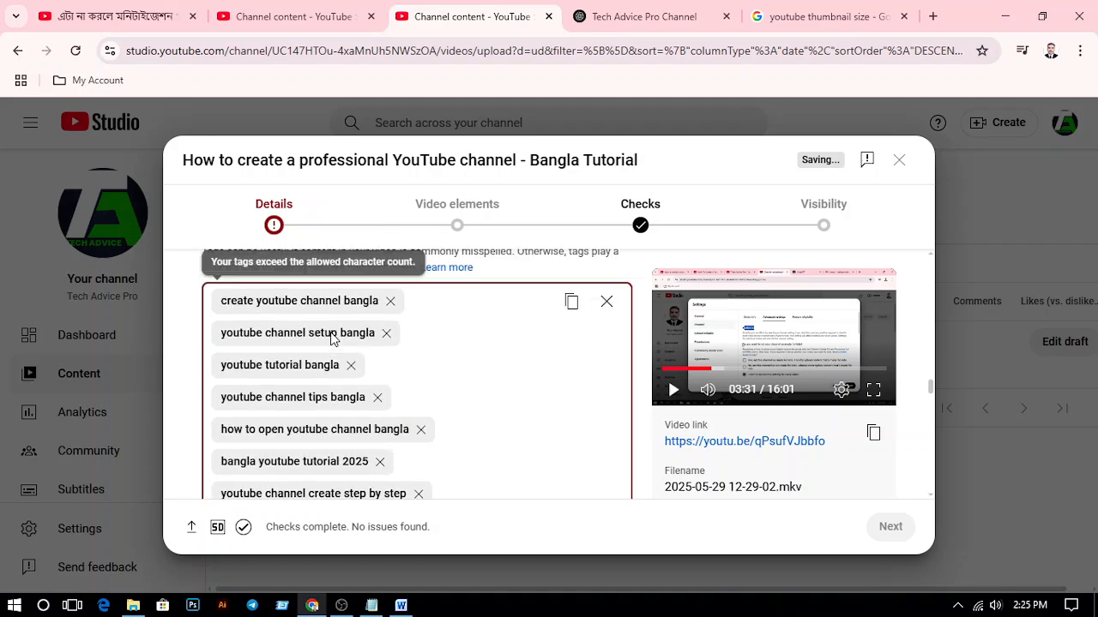
{"action": "left_click", "coordinate": [378, 398]}
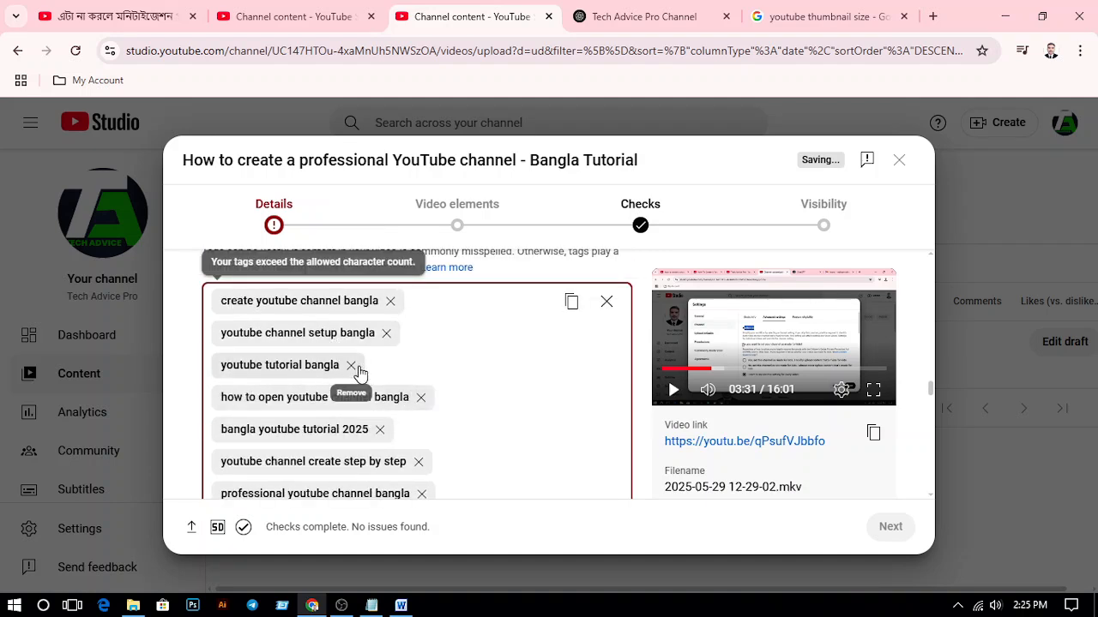
{"action": "left_click", "coordinate": [351, 366]}
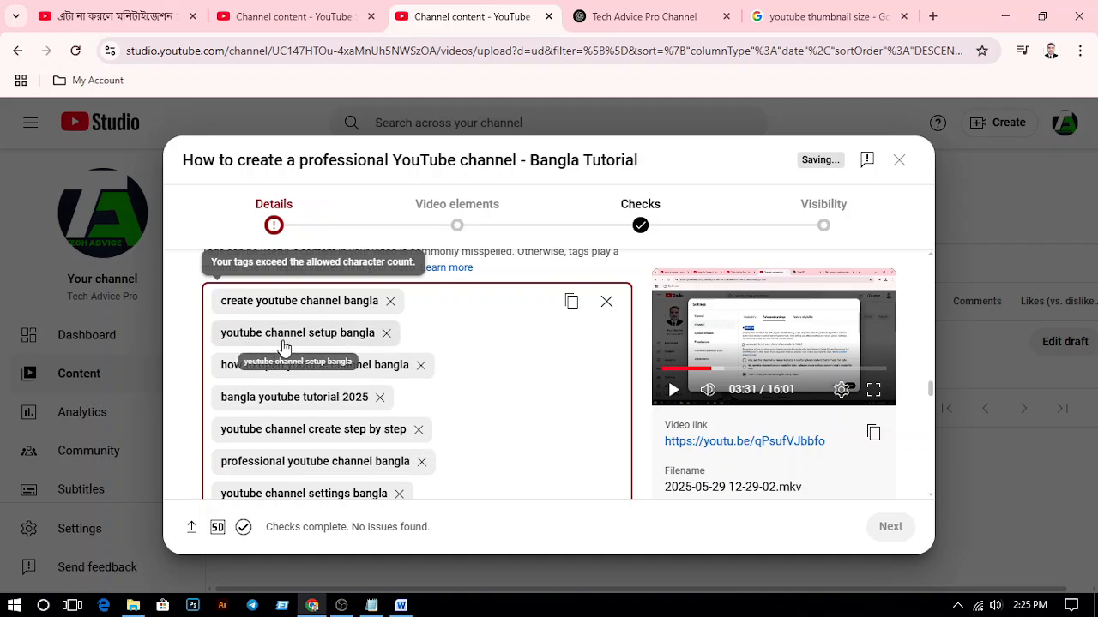
{"action": "left_click", "coordinate": [387, 333]}
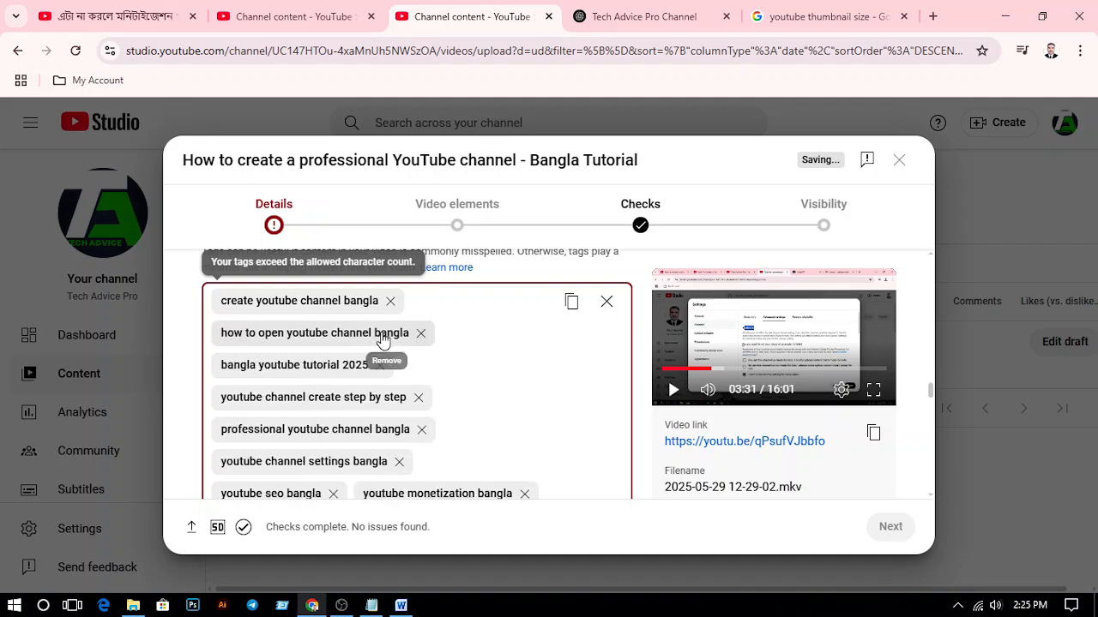
{"action": "scroll", "coordinate": [291, 335], "scroll_direction": "up", "scroll_amount": 1}
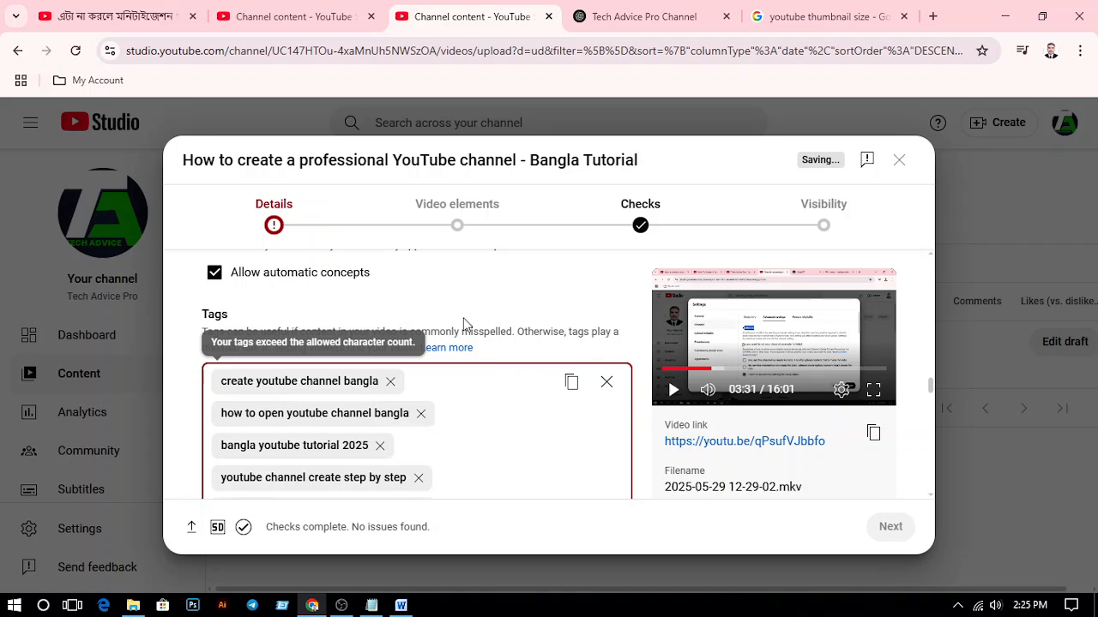
{"action": "scroll", "coordinate": [463, 326], "scroll_direction": "down", "scroll_amount": 10}
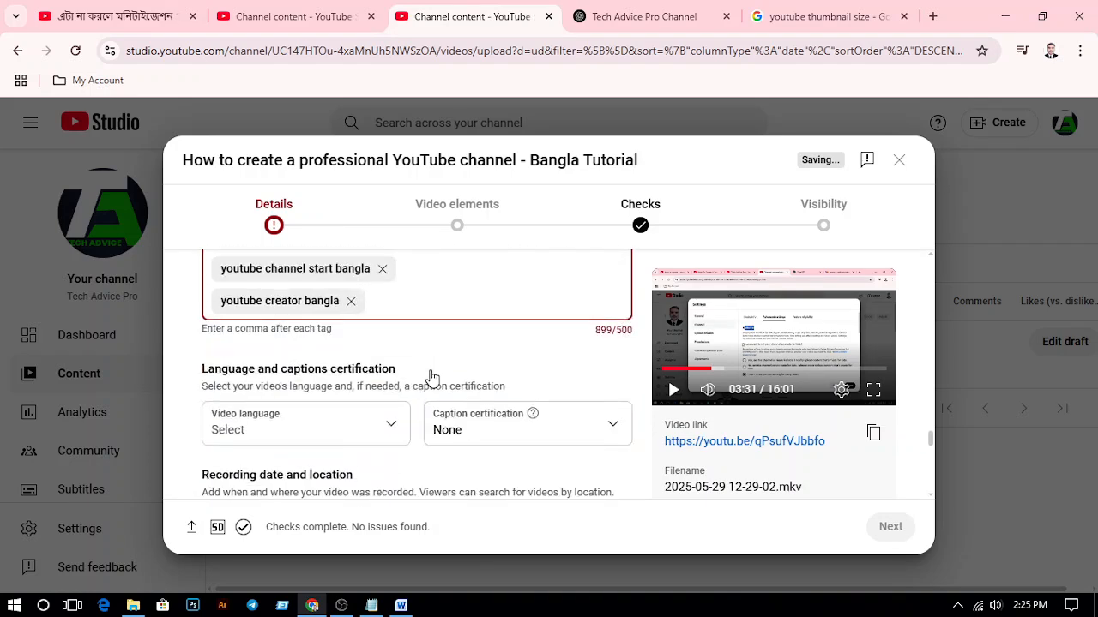
Remove the tags "youtube creator bangla", "youtube channel start bangla" and "how to be a youtuber bangla" from the video
{"action": "scroll", "coordinate": [431, 377], "scroll_direction": "down", "scroll_amount": 1}
{"action": "scroll", "coordinate": [433, 377], "scroll_direction": "up", "scroll_amount": 2}
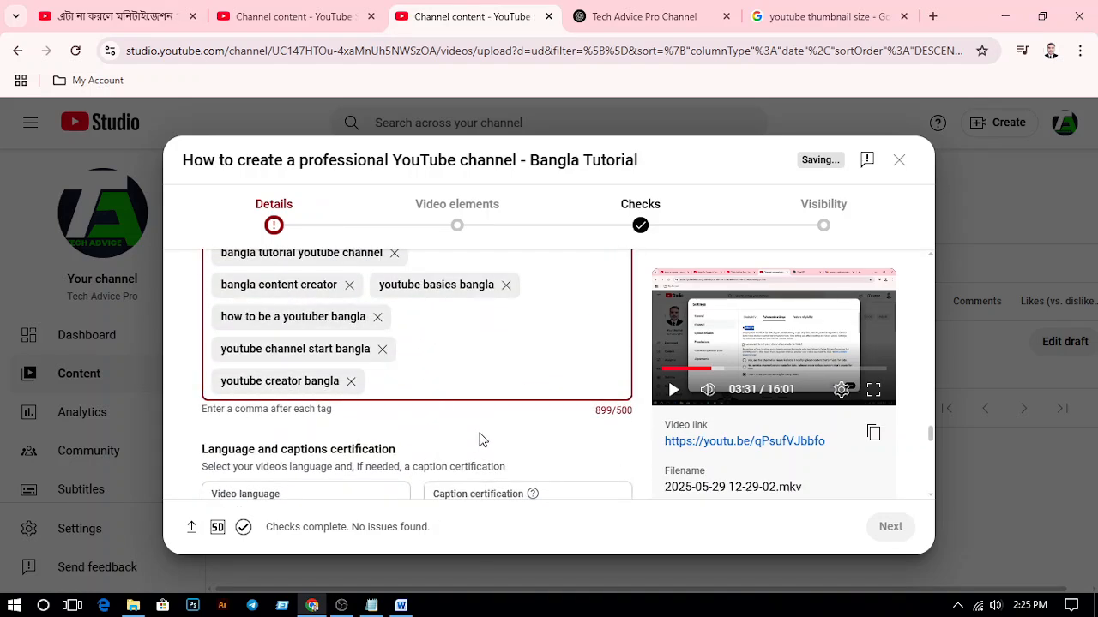
{"action": "scroll", "coordinate": [481, 439], "scroll_direction": "up", "scroll_amount": 1}
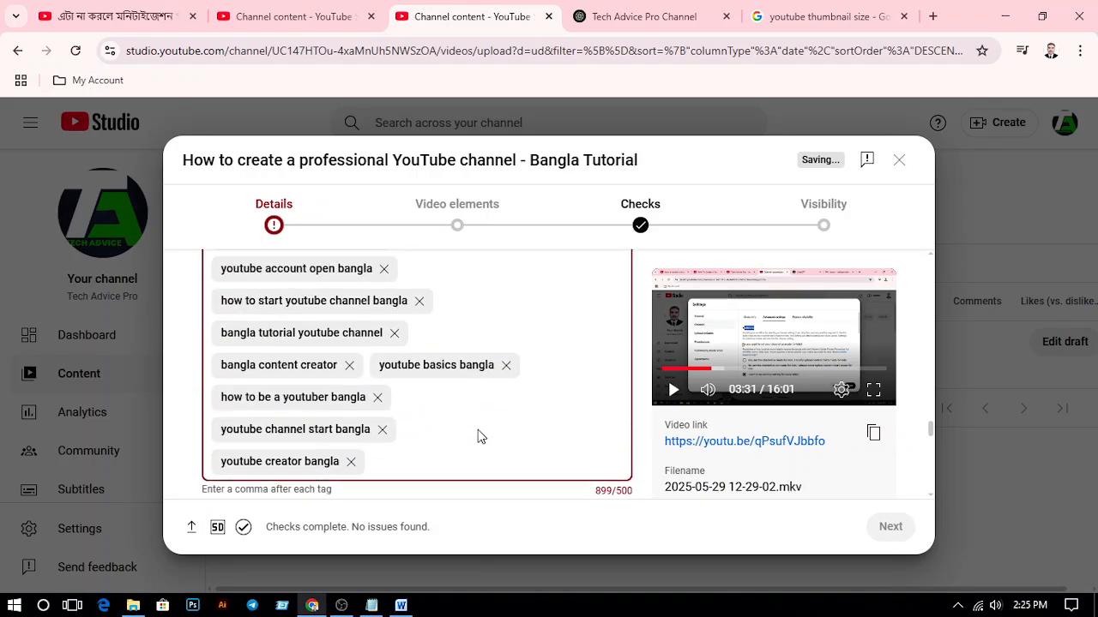
{"action": "left_click", "coordinate": [351, 464]}
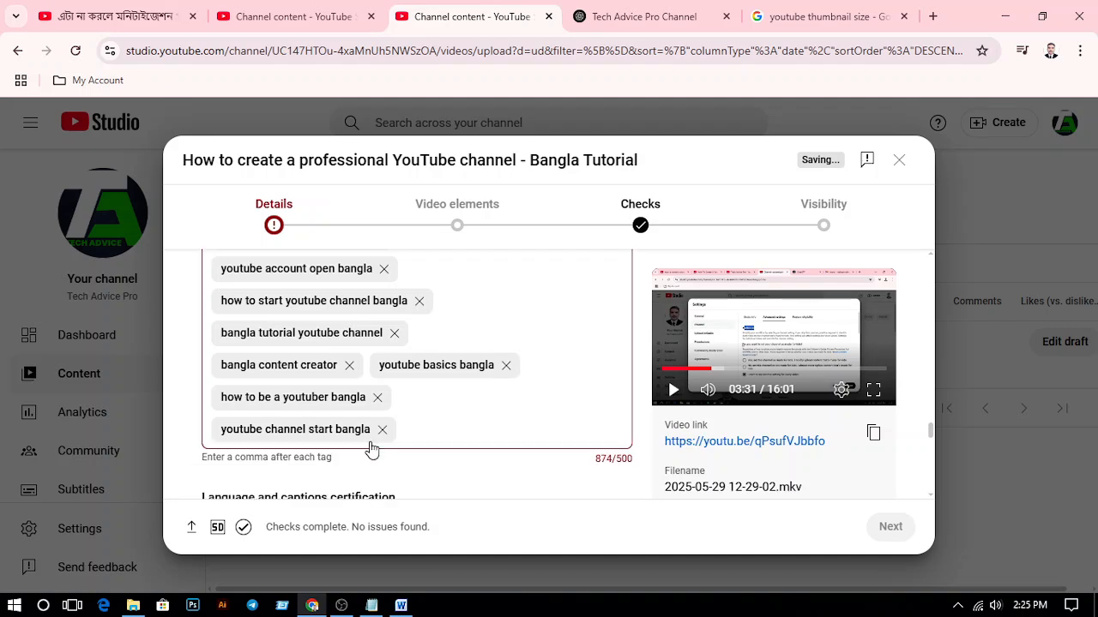
{"action": "left_click", "coordinate": [382, 429]}
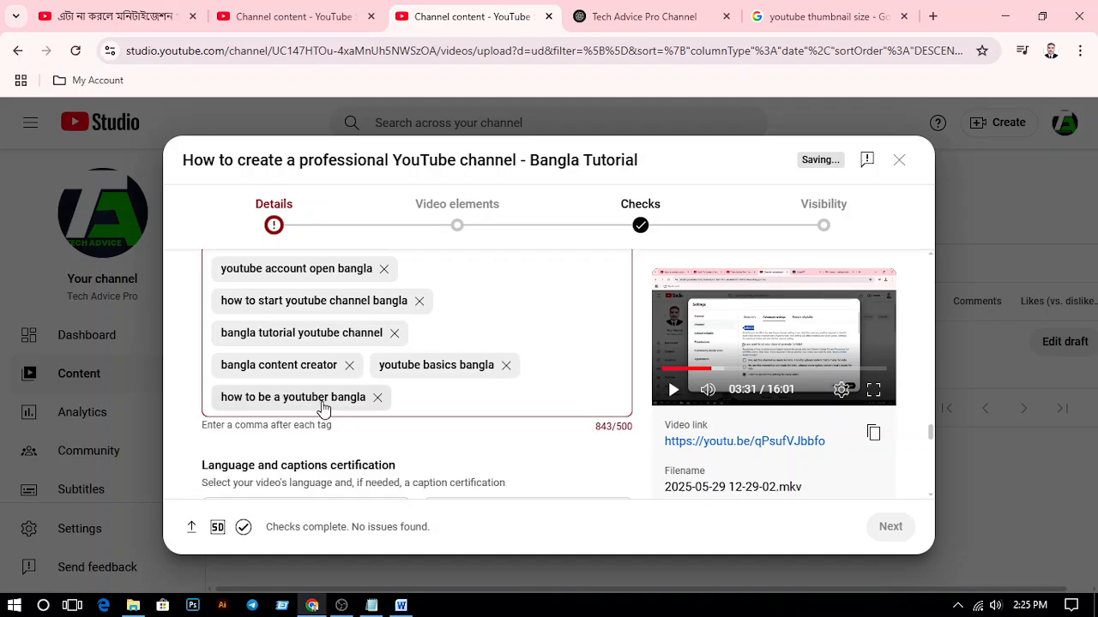
{"action": "left_click", "coordinate": [378, 397]}
Remove the tags "bangla content creator", "youtube basics bangla", "bangla tutorial youtube channel" and "how to start youtube channel bangla"
{"action": "left_click", "coordinate": [349, 366]}
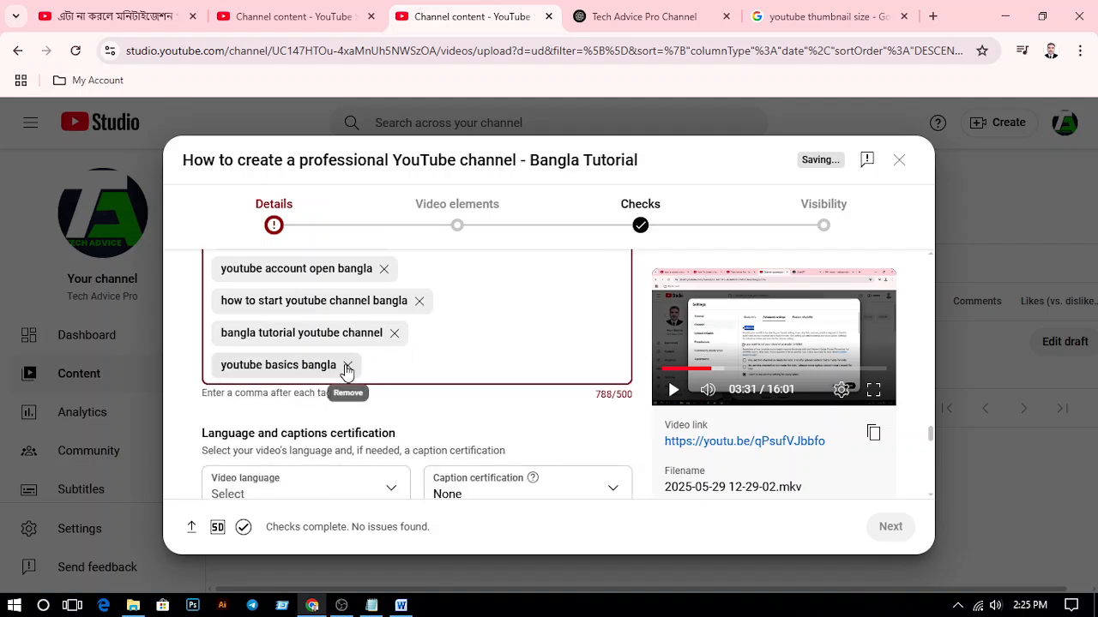
{"action": "left_click", "coordinate": [348, 365]}
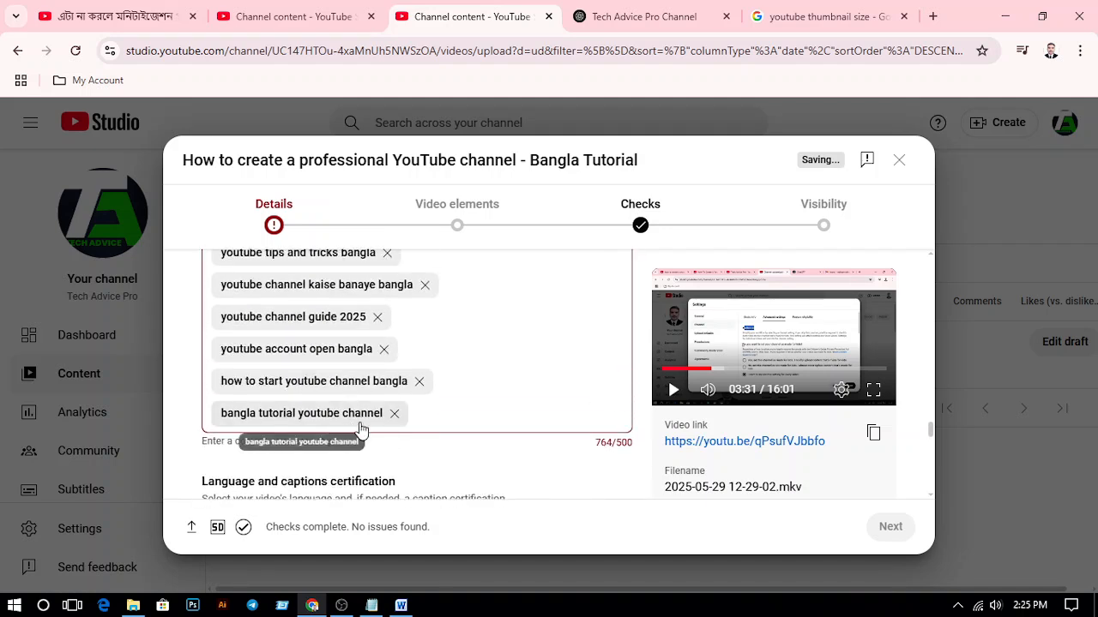
{"action": "left_click", "coordinate": [394, 414]}
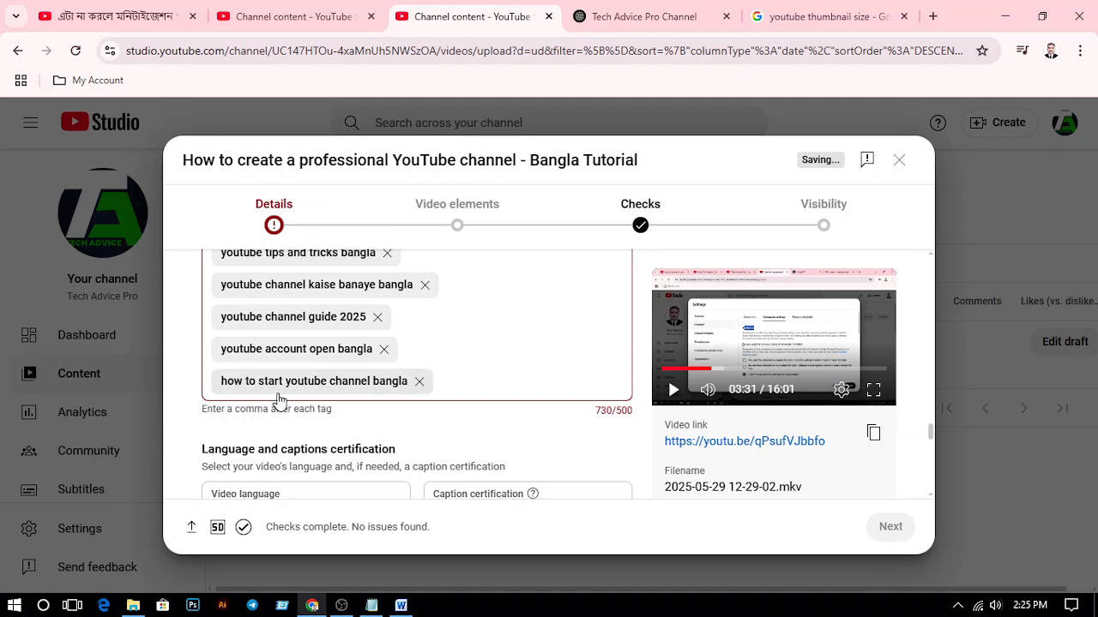
{"action": "left_click", "coordinate": [419, 381]}
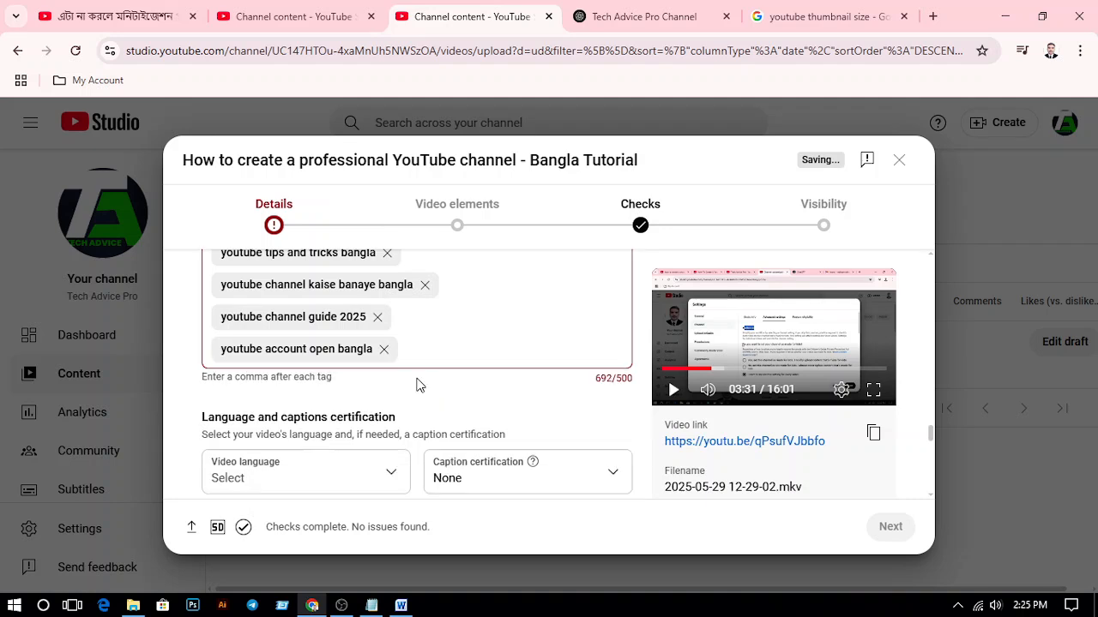
Remove the tags "youtube channel guide 2025" and "youtube earnings bangla" from the tag list
{"action": "scroll", "coordinate": [360, 378], "scroll_direction": "up", "scroll_amount": 1}
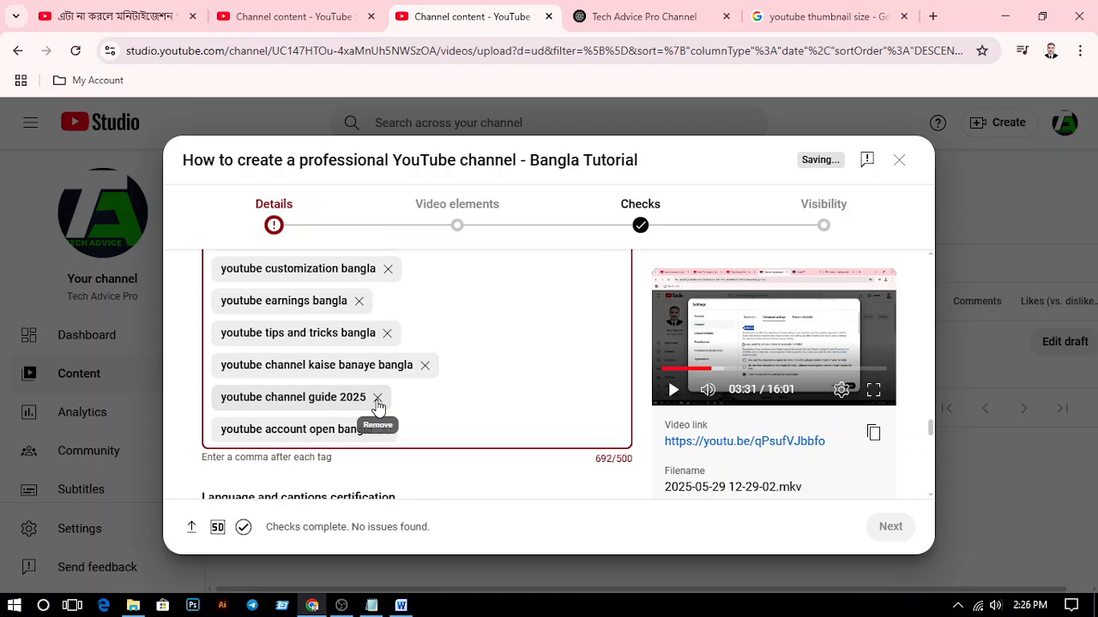
{"action": "left_click", "coordinate": [378, 400]}
{"action": "scroll", "coordinate": [356, 380], "scroll_direction": "up", "scroll_amount": 1}
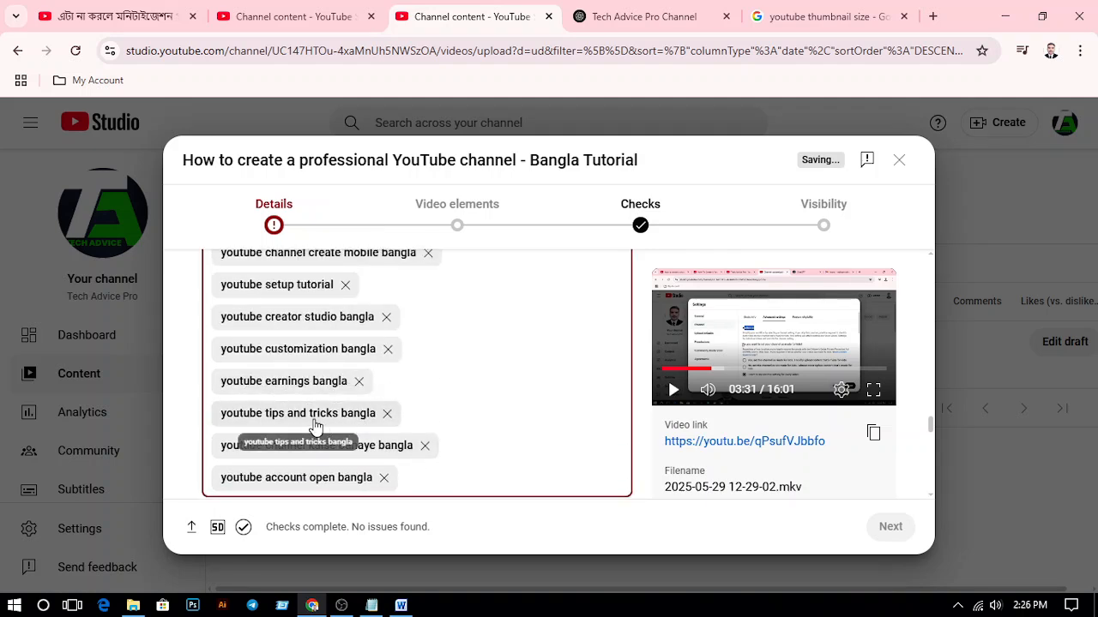
{"action": "scroll", "coordinate": [416, 387], "scroll_direction": "down", "scroll_amount": 1}
{"action": "scroll", "coordinate": [418, 388], "scroll_direction": "up", "scroll_amount": 1}
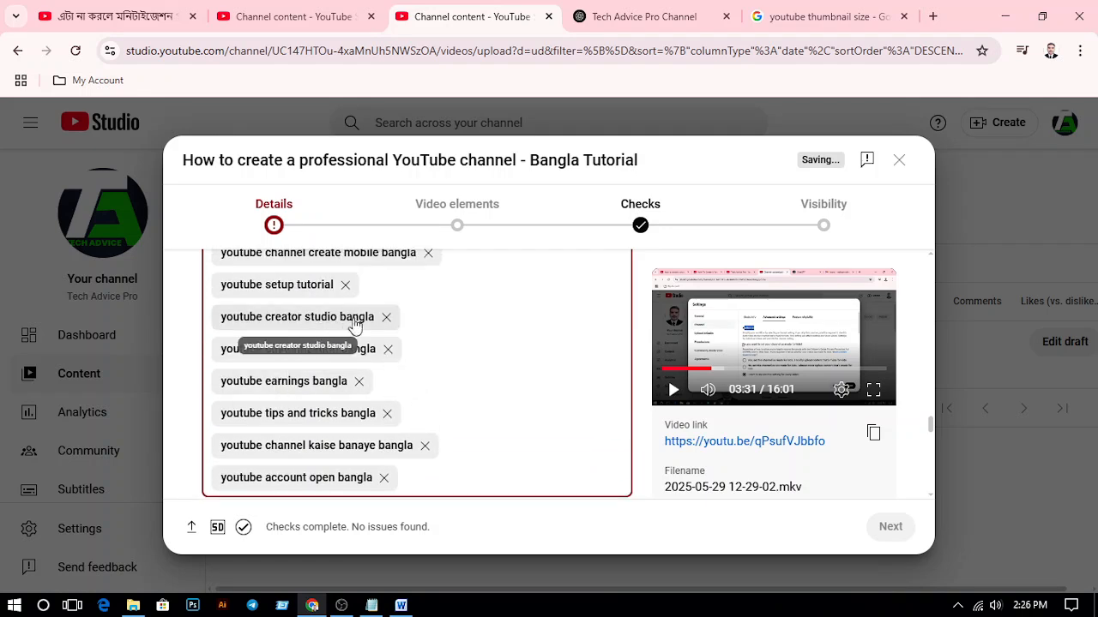
{"action": "left_click", "coordinate": [360, 382]}
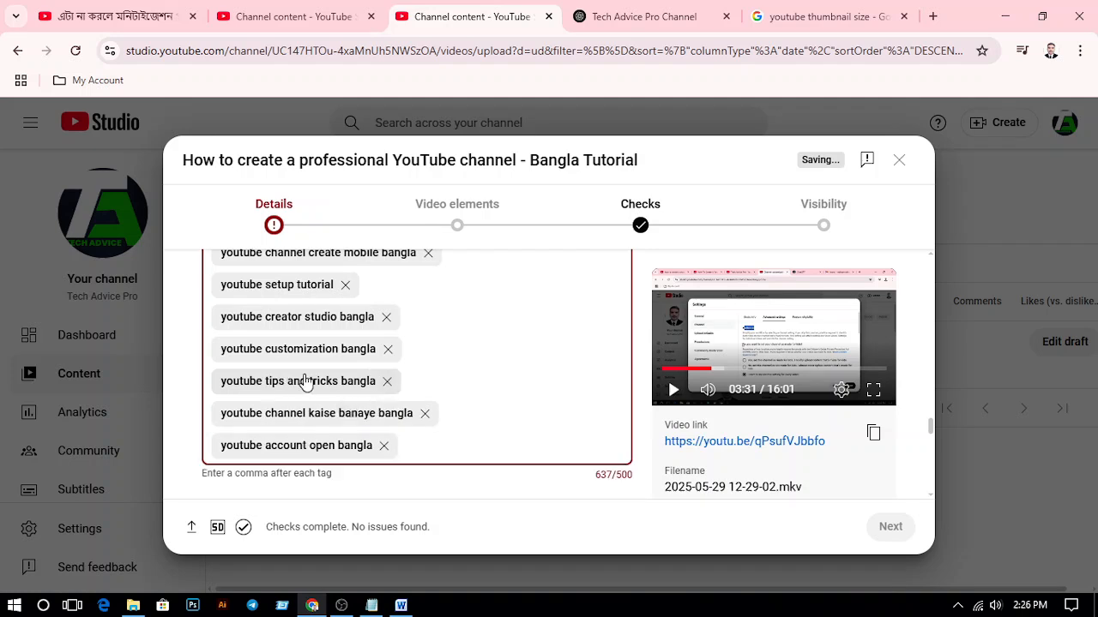
Remove the tag "youtube for beginners bangla" and check the tag character count
{"action": "scroll", "coordinate": [380, 384], "scroll_direction": "up", "scroll_amount": 1}
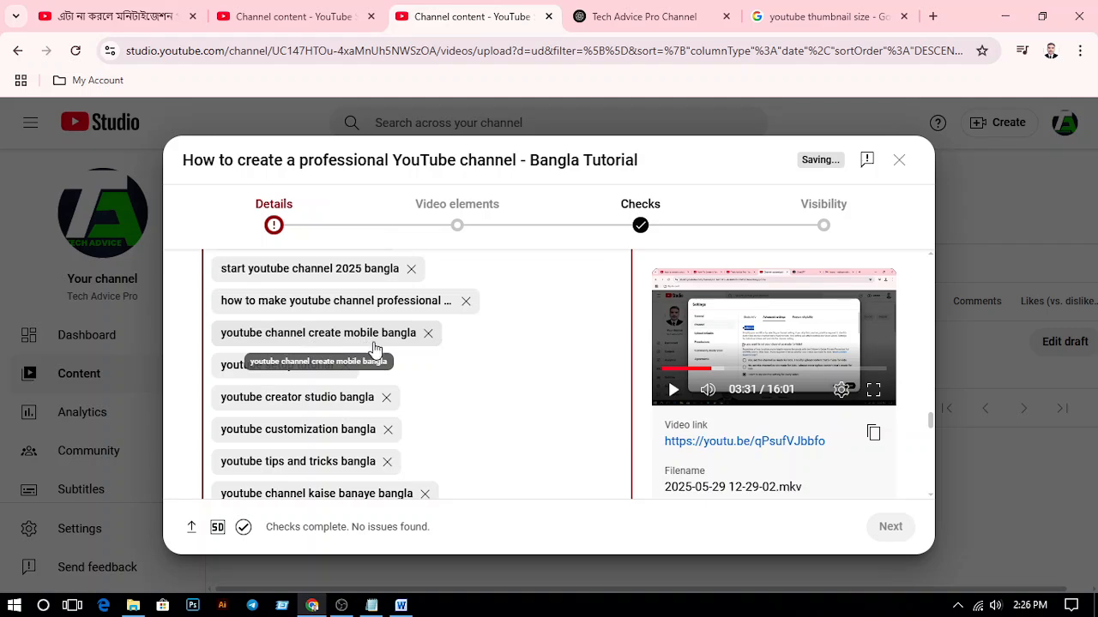
{"action": "scroll", "coordinate": [410, 377], "scroll_direction": "up", "scroll_amount": 1}
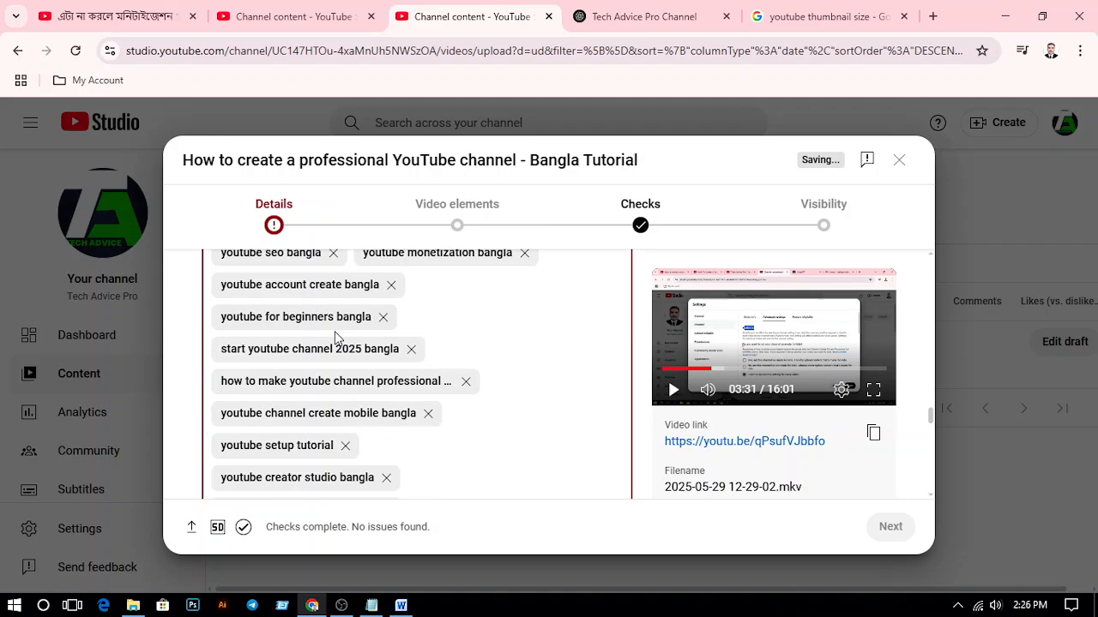
{"action": "left_click", "coordinate": [382, 317]}
{"action": "scroll", "coordinate": [391, 343], "scroll_direction": "down", "scroll_amount": 1}
{"action": "scroll", "coordinate": [404, 360], "scroll_direction": "down", "scroll_amount": 2}
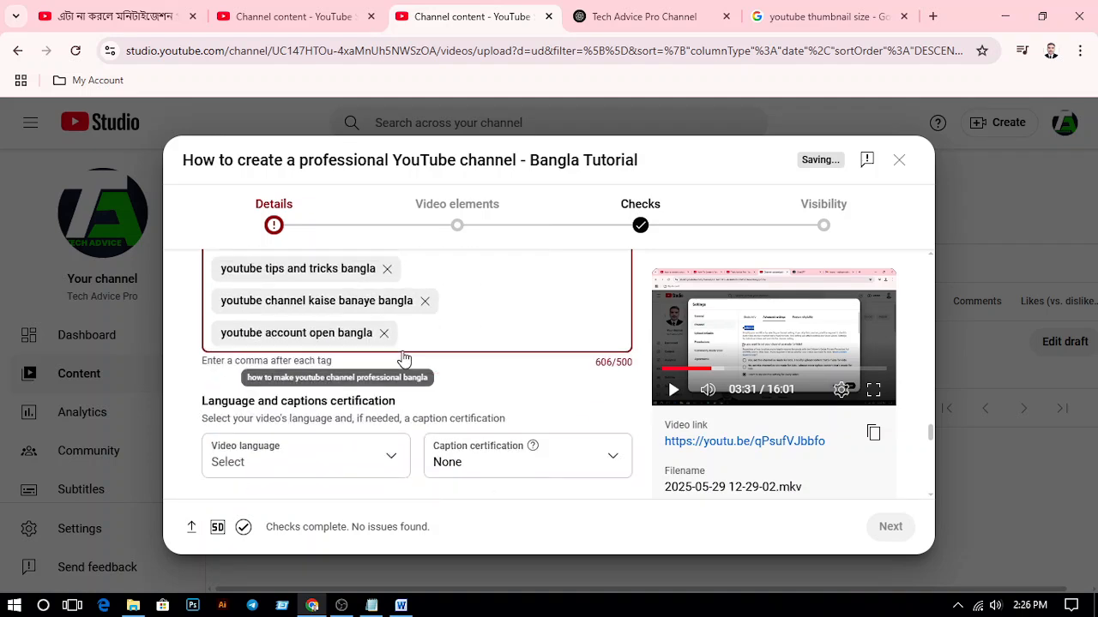
Remove the tags "youtube monetization bangla" and "youtube seo bangla", and check the tag character count
{"action": "scroll", "coordinate": [404, 360], "scroll_direction": "up", "scroll_amount": 3}
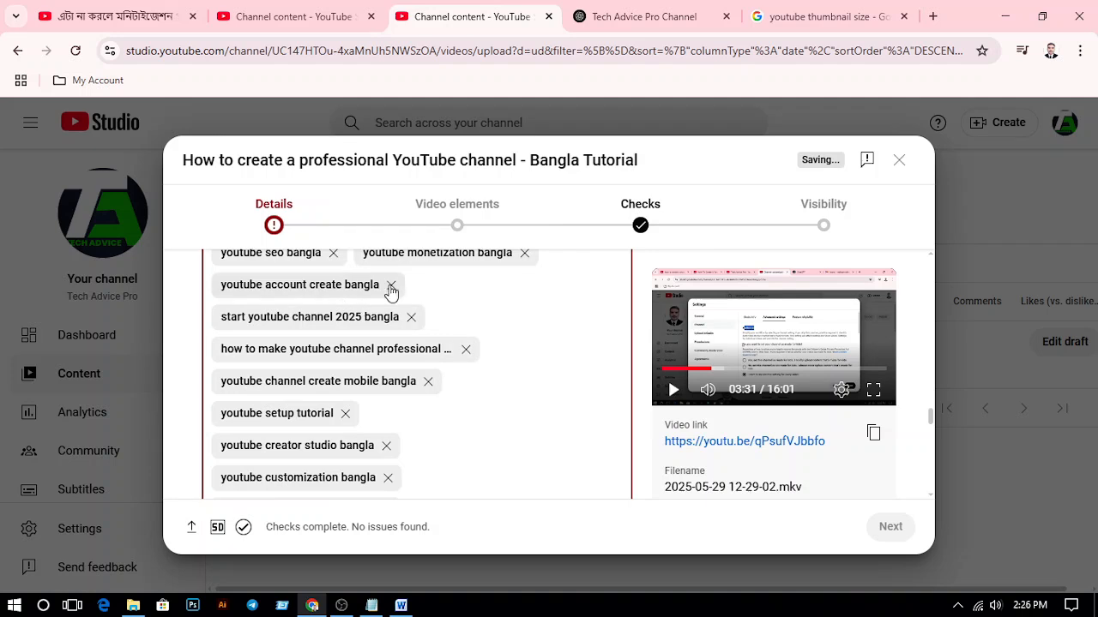
{"action": "scroll", "coordinate": [384, 377], "scroll_direction": "up", "scroll_amount": 1}
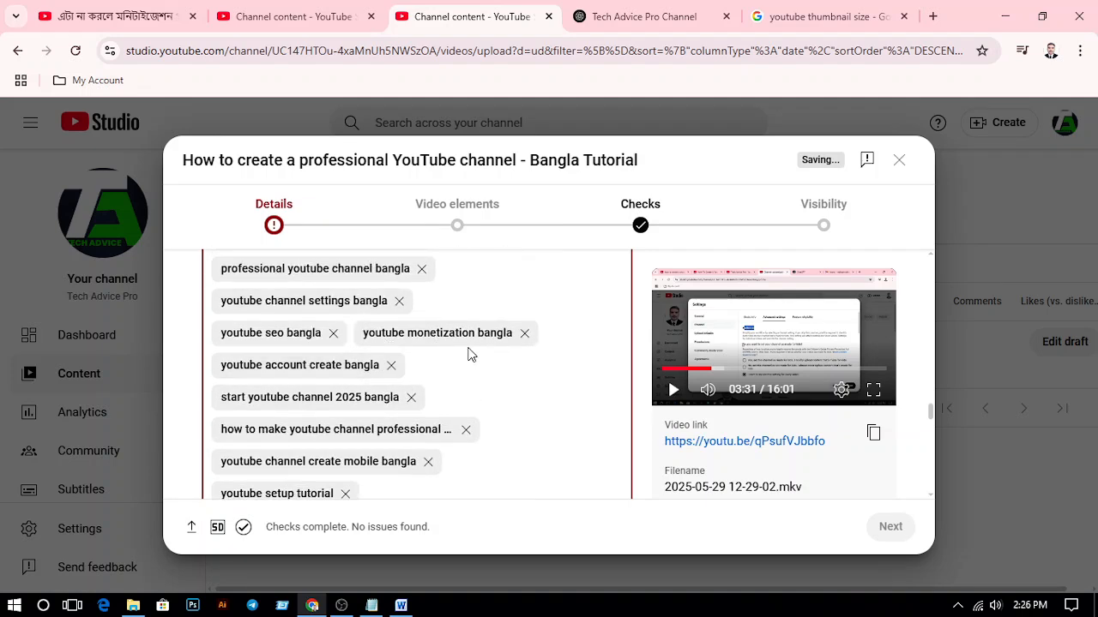
{"action": "left_click", "coordinate": [524, 333]}
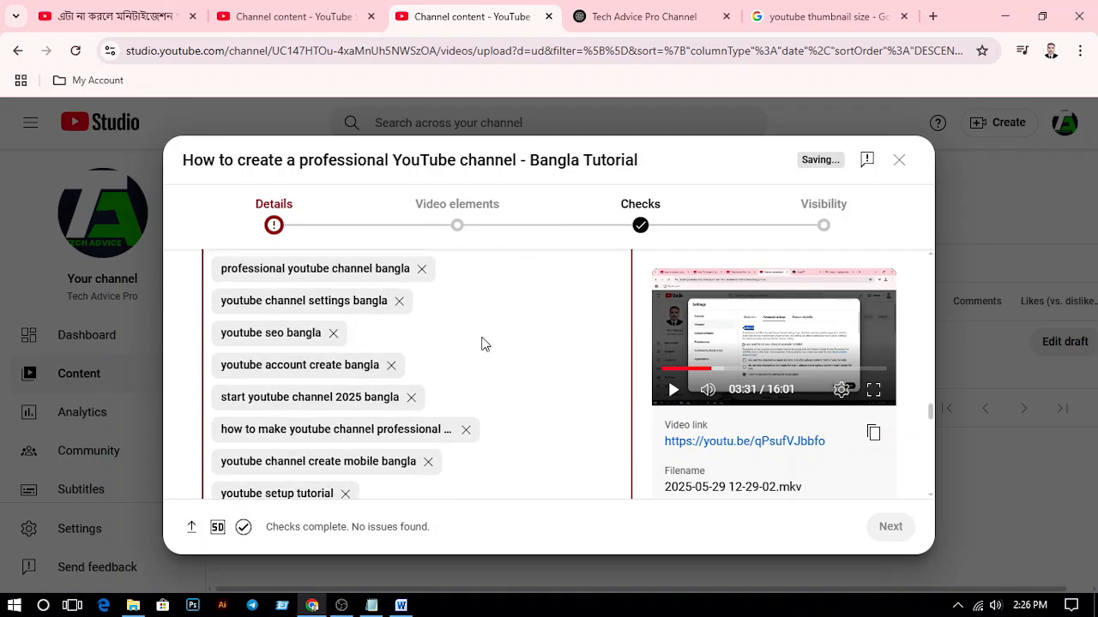
{"action": "left_click", "coordinate": [334, 335]}
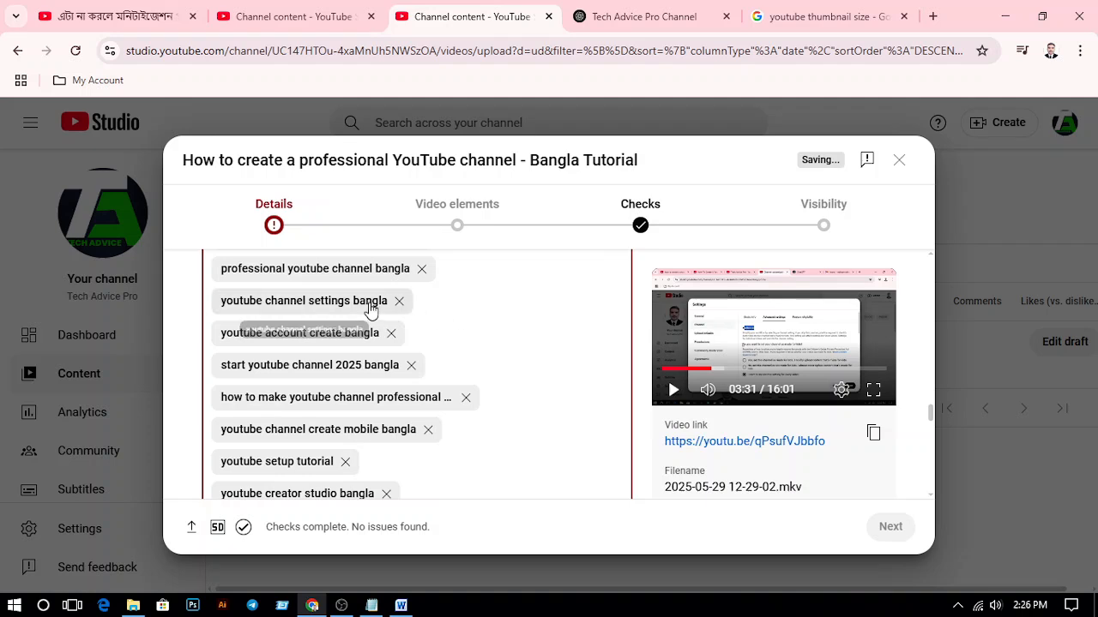
{"action": "scroll", "coordinate": [406, 311], "scroll_direction": "down", "scroll_amount": 2}
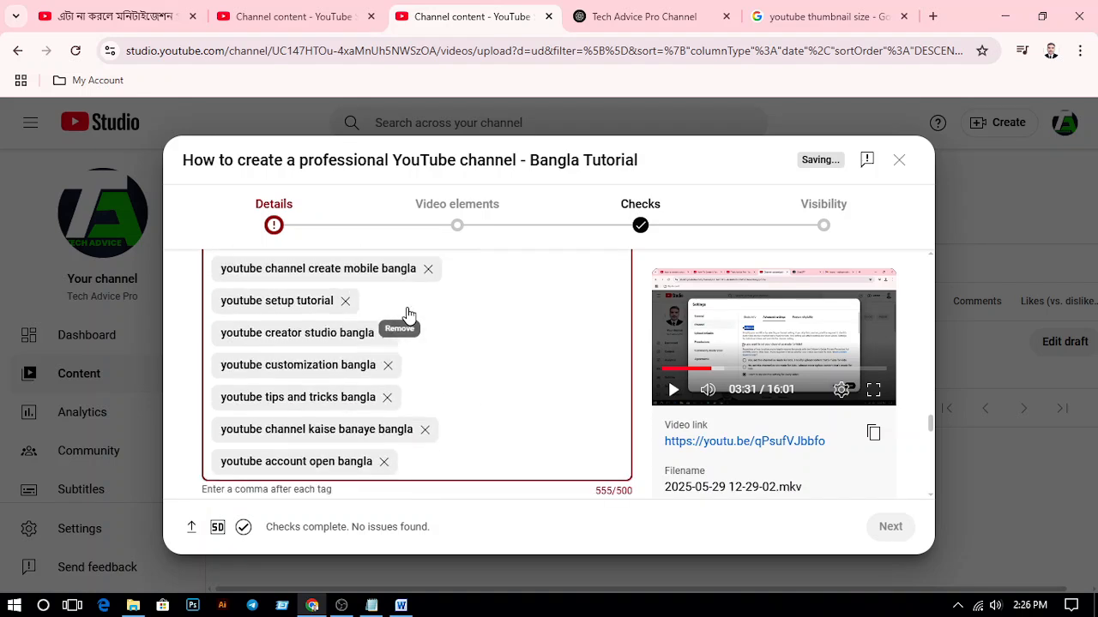
Remove the tag "bangla youtube tutorial 2025" and check how far the tags still are from the character limit
{"action": "scroll", "coordinate": [407, 310], "scroll_direction": "up", "scroll_amount": 2}
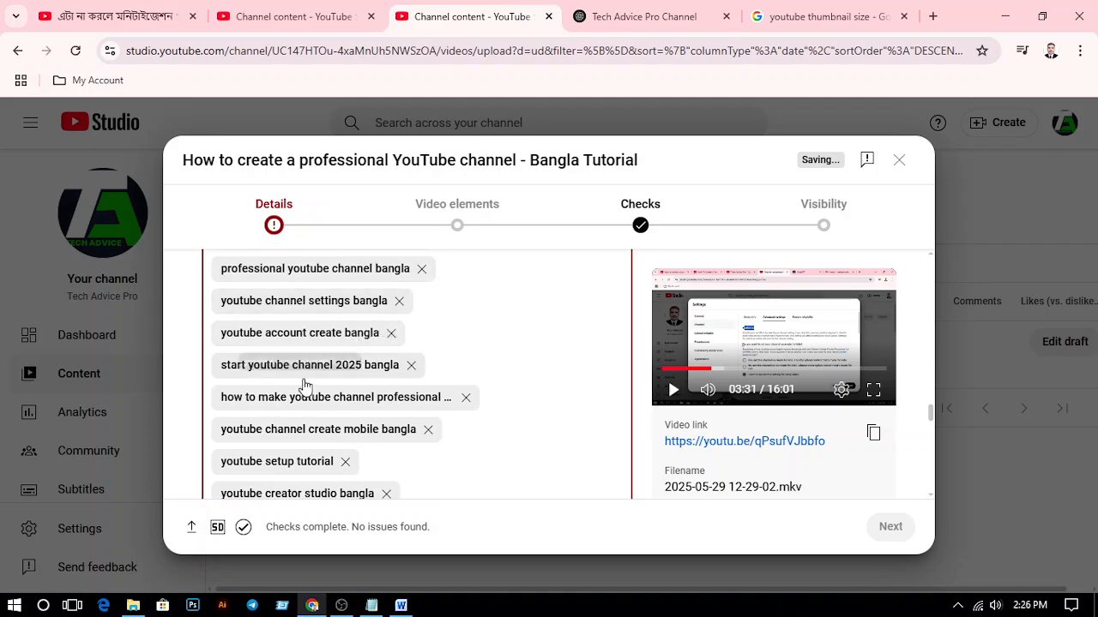
{"action": "scroll", "coordinate": [384, 374], "scroll_direction": "up", "scroll_amount": 1}
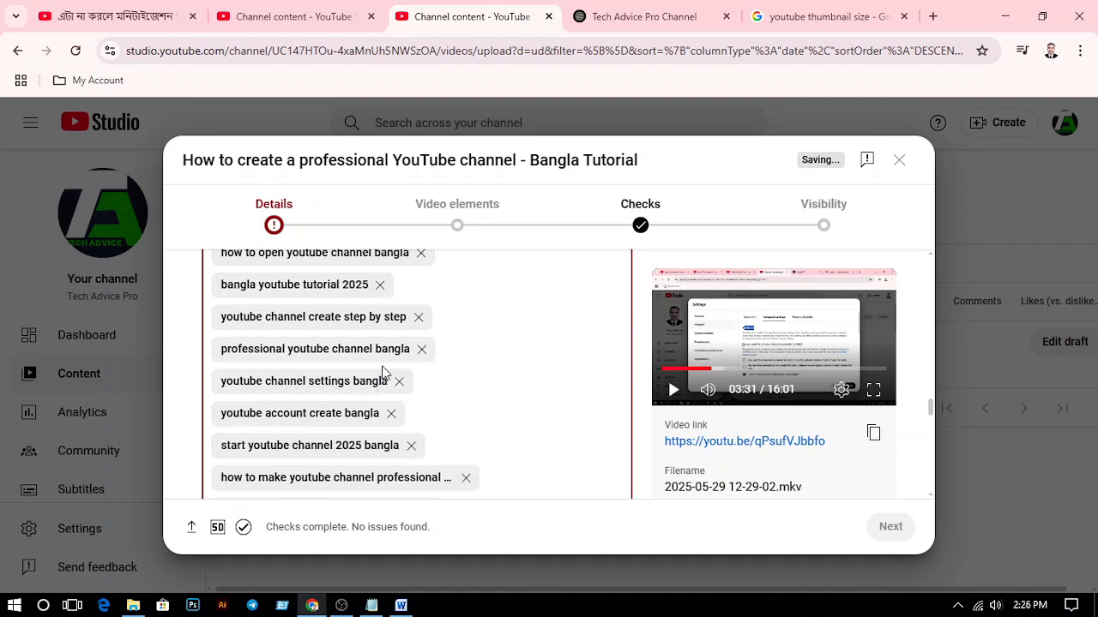
{"action": "left_click", "coordinate": [380, 285]}
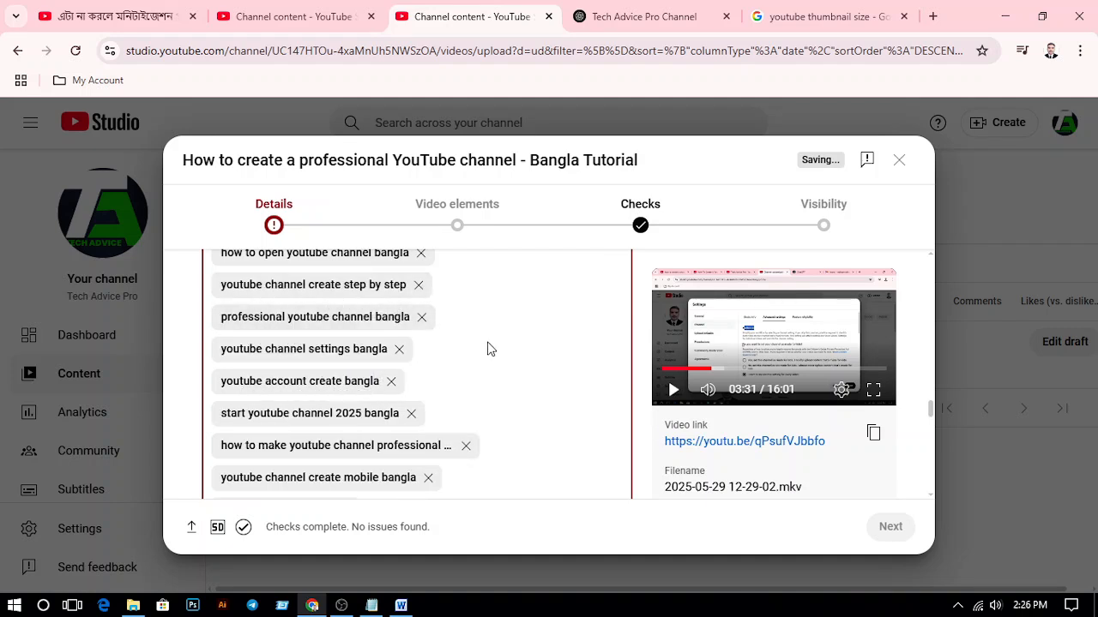
{"action": "scroll", "coordinate": [489, 348], "scroll_direction": "down", "scroll_amount": 2}
{"action": "scroll", "coordinate": [490, 349], "scroll_direction": "down", "scroll_amount": 2}
{"action": "scroll", "coordinate": [433, 352], "scroll_direction": "up", "scroll_amount": 8}
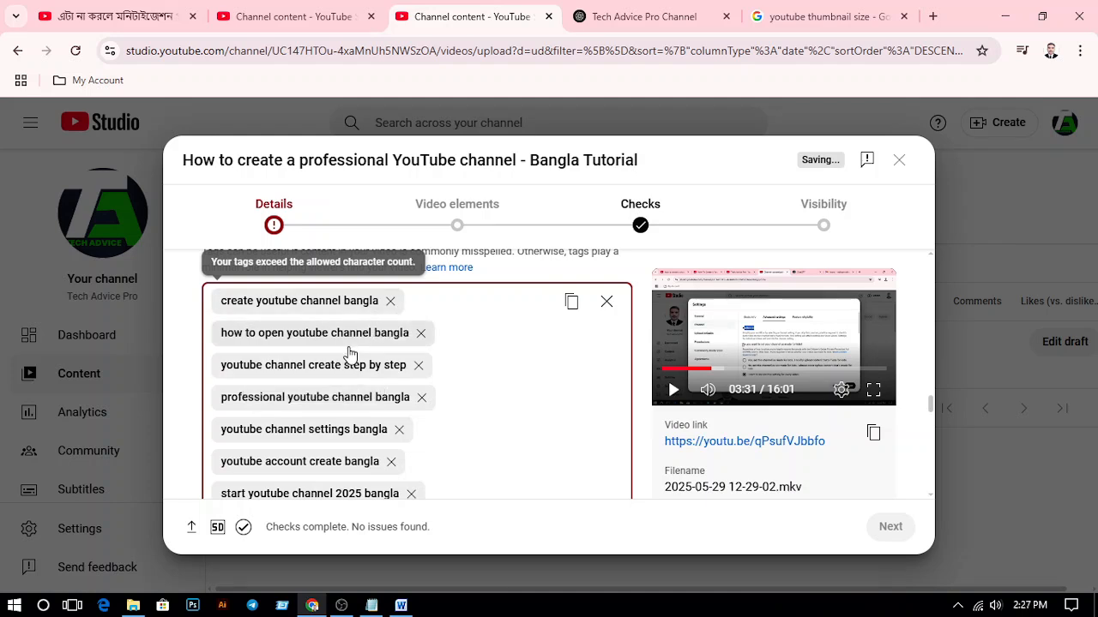
Remove the tag "youtube setup tutorial" to bring the tags within the 500-character limit, and leave the tag field
{"action": "scroll", "coordinate": [352, 353], "scroll_direction": "down", "scroll_amount": 1}
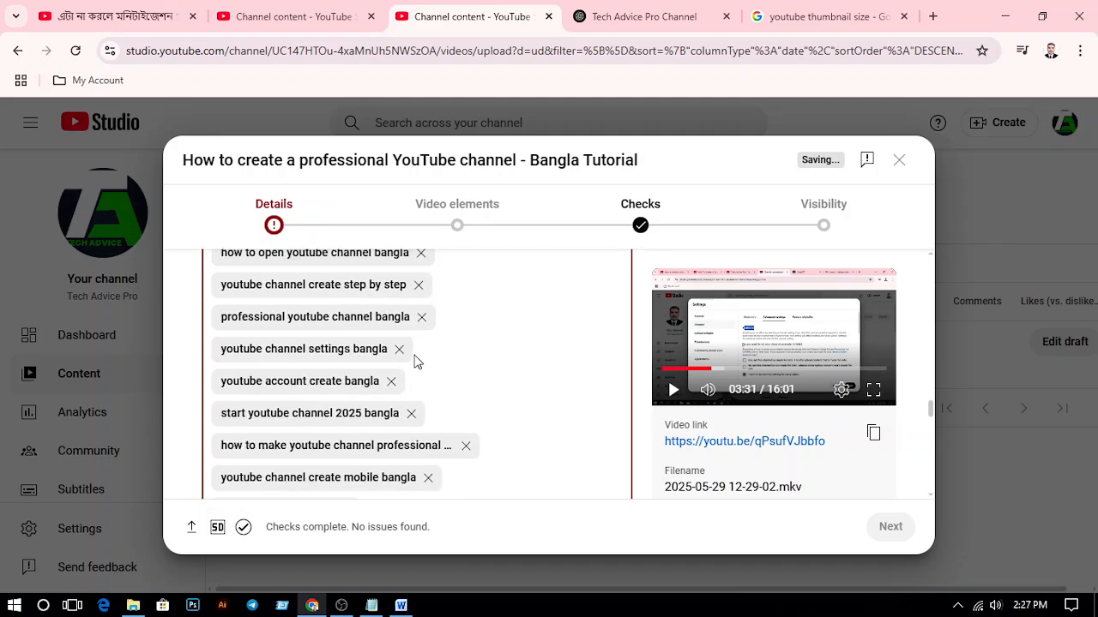
{"action": "scroll", "coordinate": [367, 364], "scroll_direction": "down", "scroll_amount": 1}
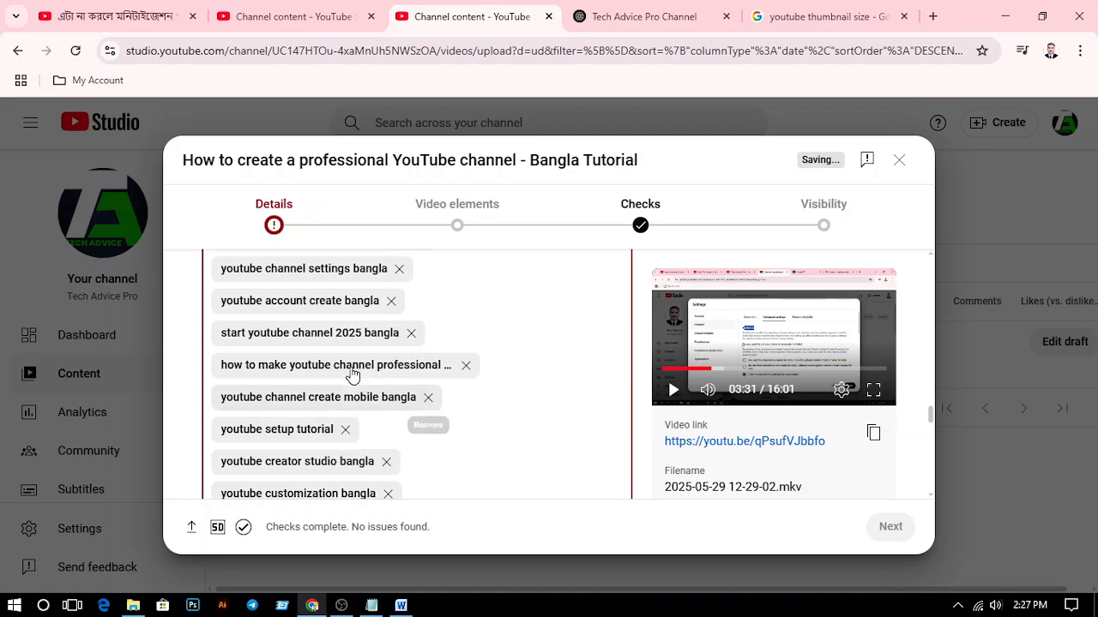
{"action": "scroll", "coordinate": [348, 373], "scroll_direction": "down", "scroll_amount": 1}
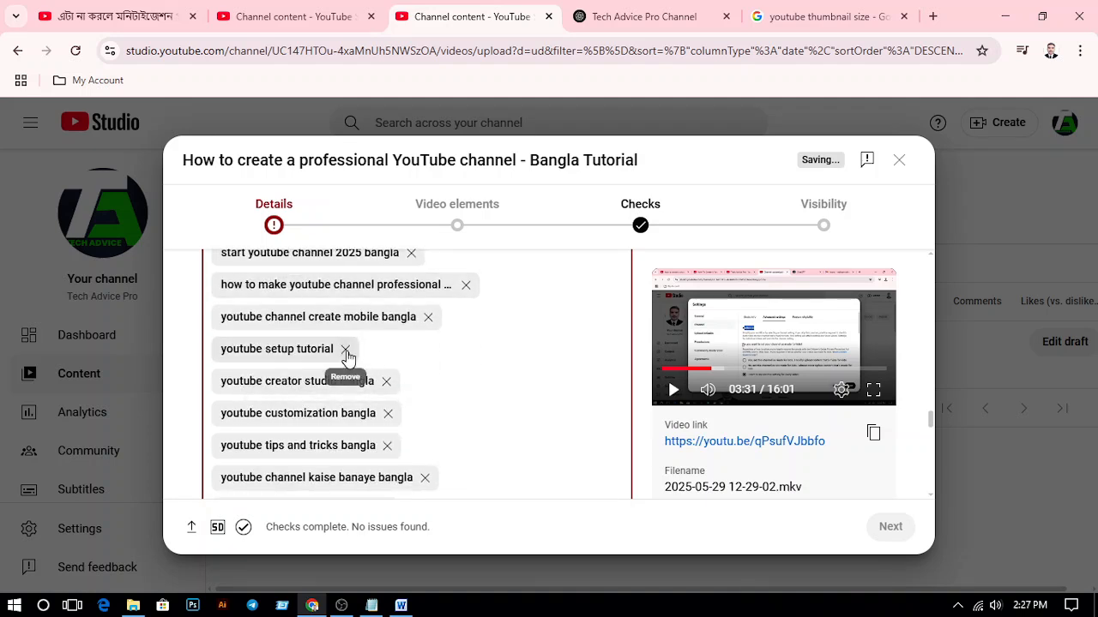
{"action": "left_click", "coordinate": [346, 351]}
{"action": "scroll", "coordinate": [487, 350], "scroll_direction": "down", "scroll_amount": 2}
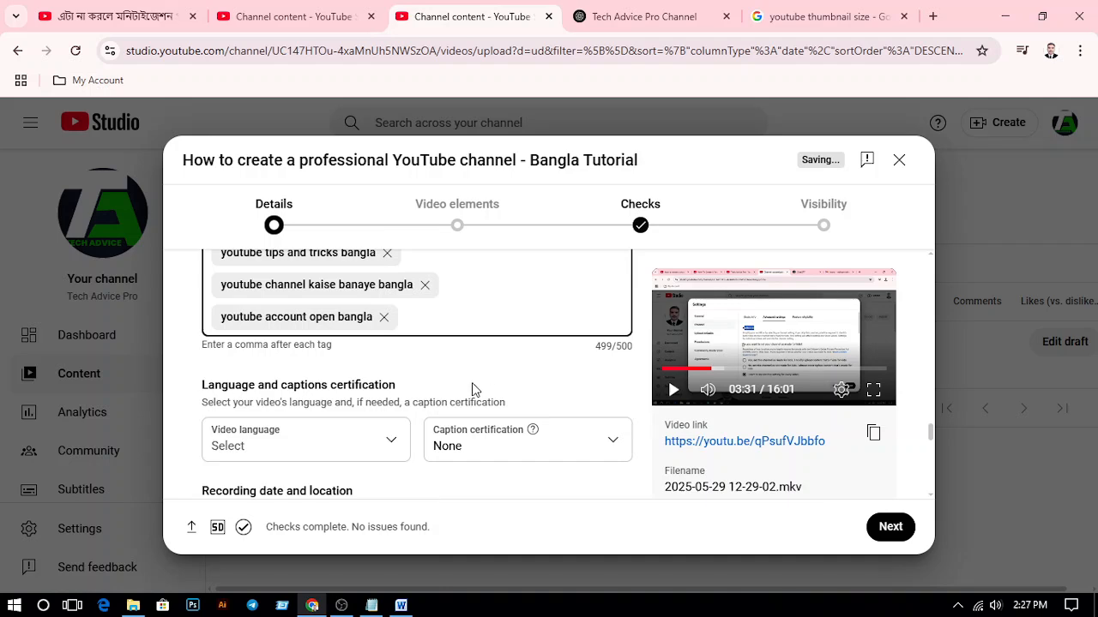
{"action": "left_click", "coordinate": [461, 376]}
Review the remaining tags and the audience, automatic concepts, language and recording settings in the video details
{"action": "scroll", "coordinate": [452, 372], "scroll_direction": "up", "scroll_amount": 2}
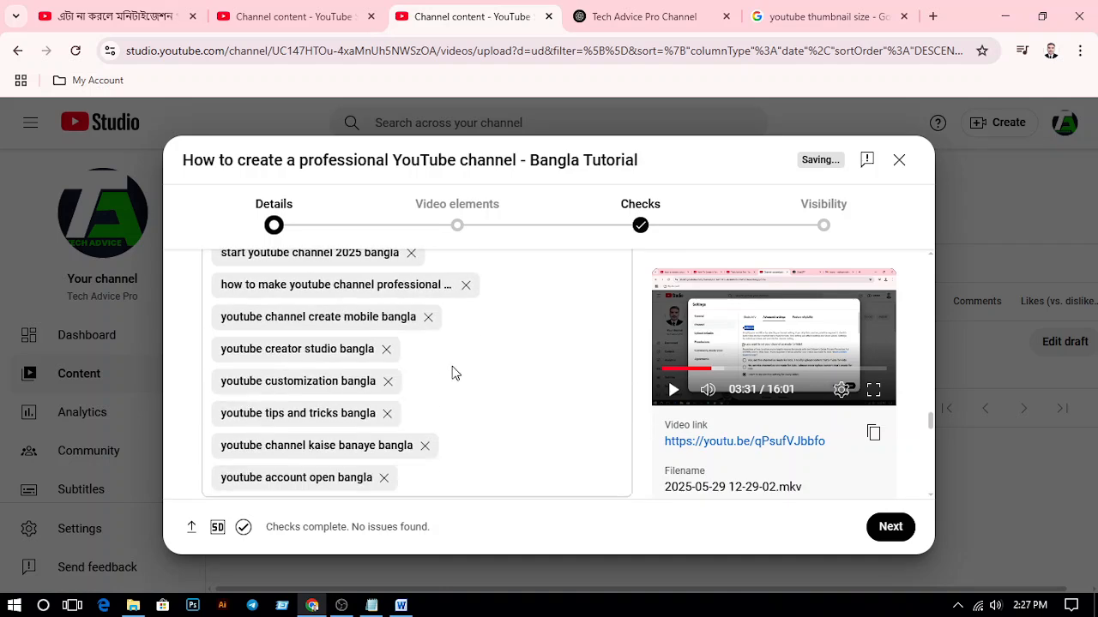
{"action": "scroll", "coordinate": [451, 382], "scroll_direction": "down", "scroll_amount": 2}
{"action": "scroll", "coordinate": [510, 385], "scroll_direction": "up", "scroll_amount": 6}
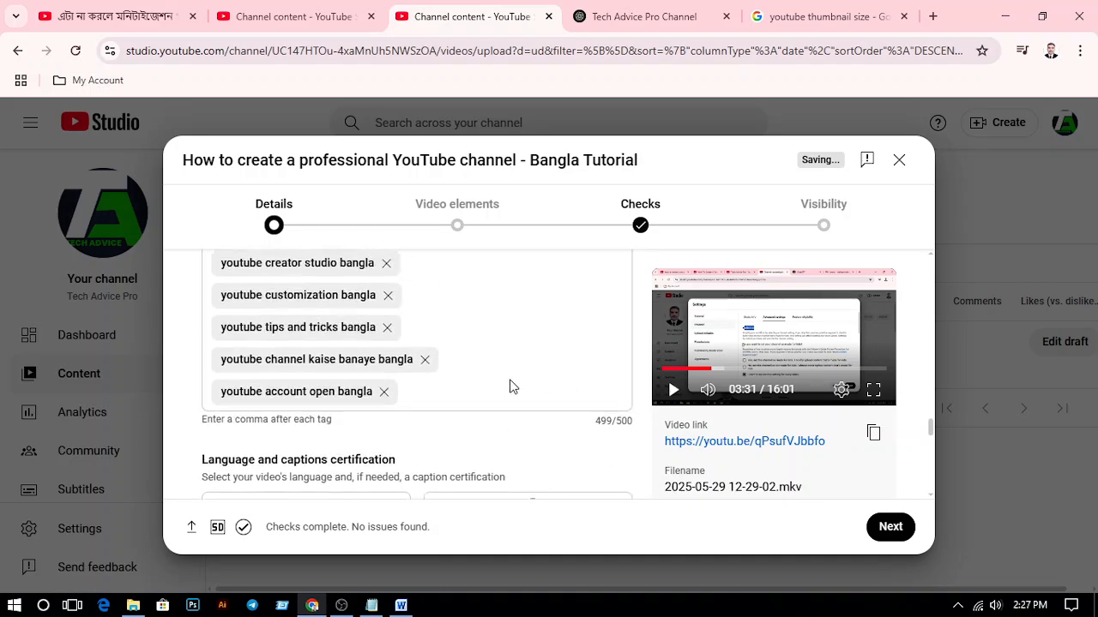
{"action": "scroll", "coordinate": [463, 369], "scroll_direction": "up", "scroll_amount": 4}
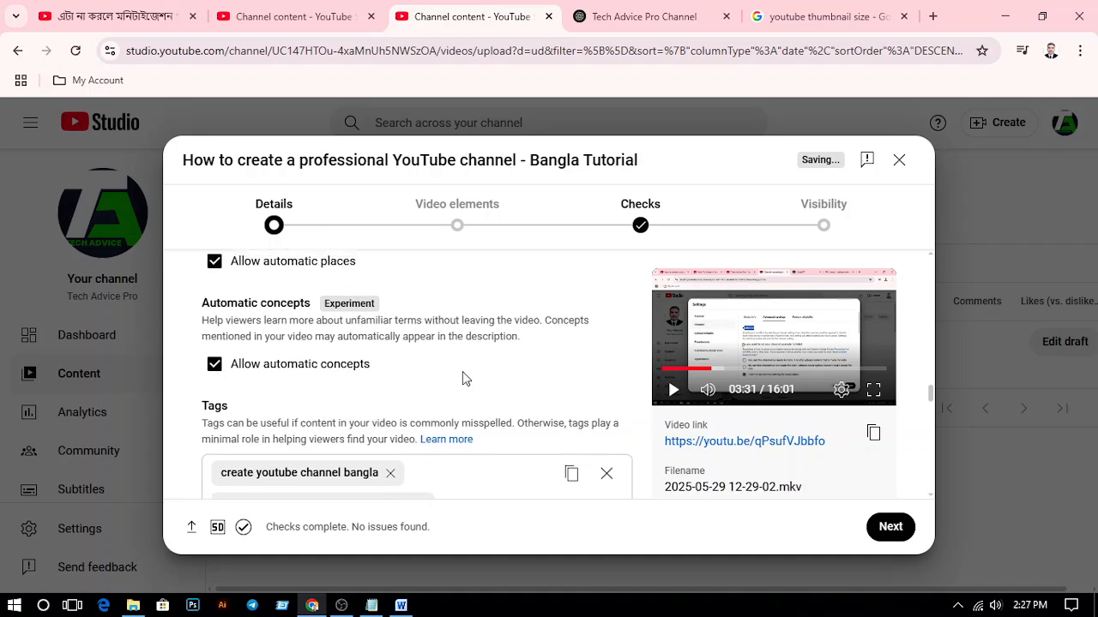
{"action": "scroll", "coordinate": [489, 362], "scroll_direction": "up", "scroll_amount": 6}
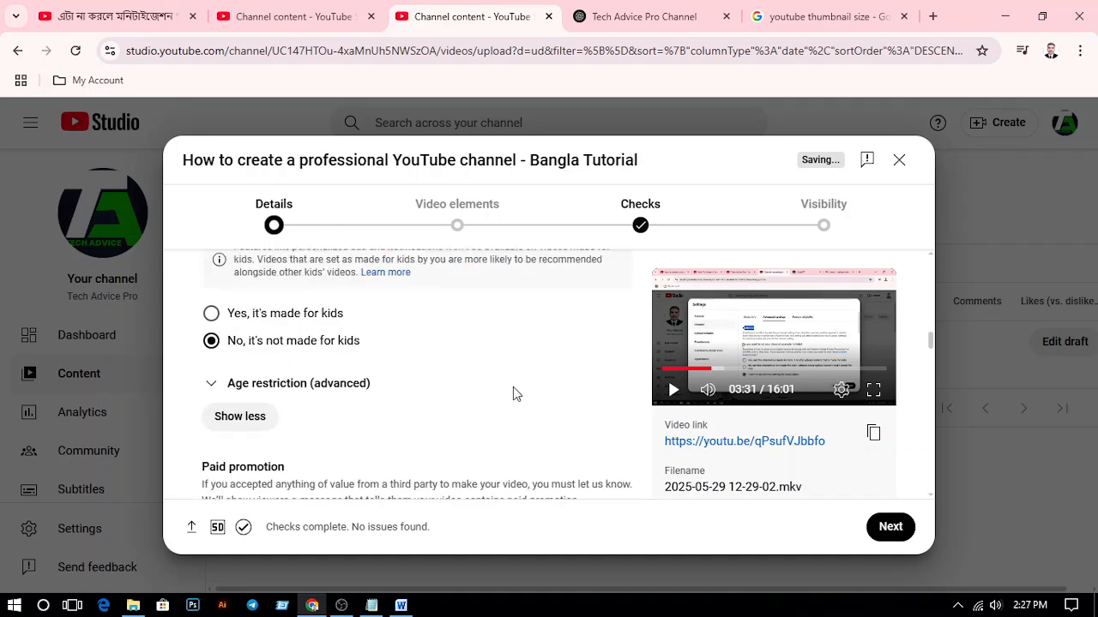
{"action": "scroll", "coordinate": [513, 387], "scroll_direction": "up", "scroll_amount": 2}
{"action": "scroll", "coordinate": [512, 386], "scroll_direction": "down", "scroll_amount": 8}
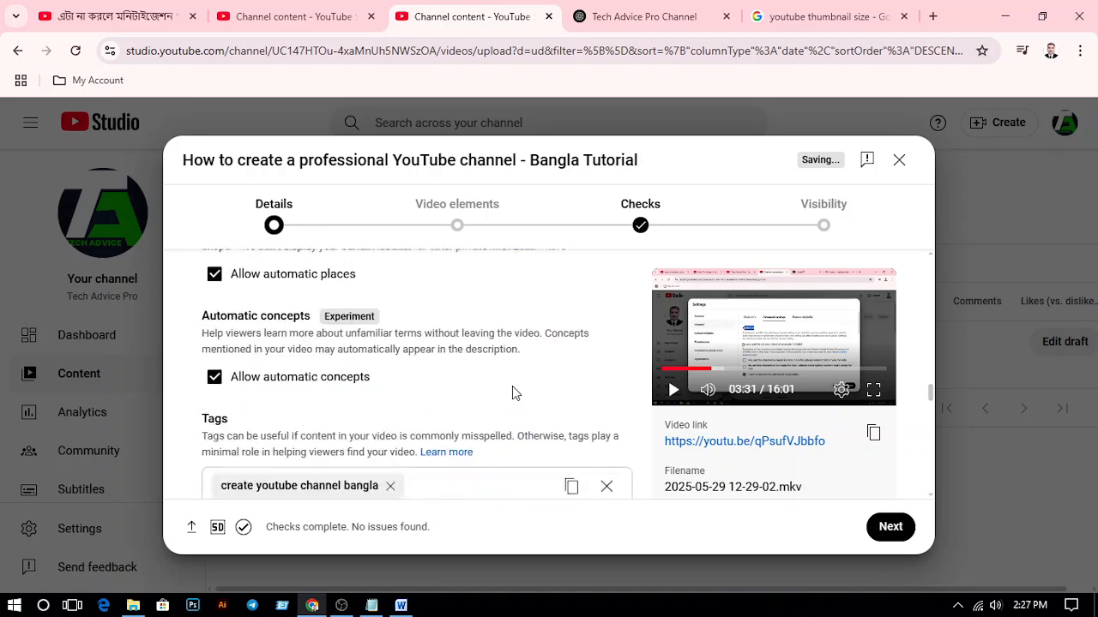
{"action": "scroll", "coordinate": [512, 392], "scroll_direction": "down", "scroll_amount": 10}
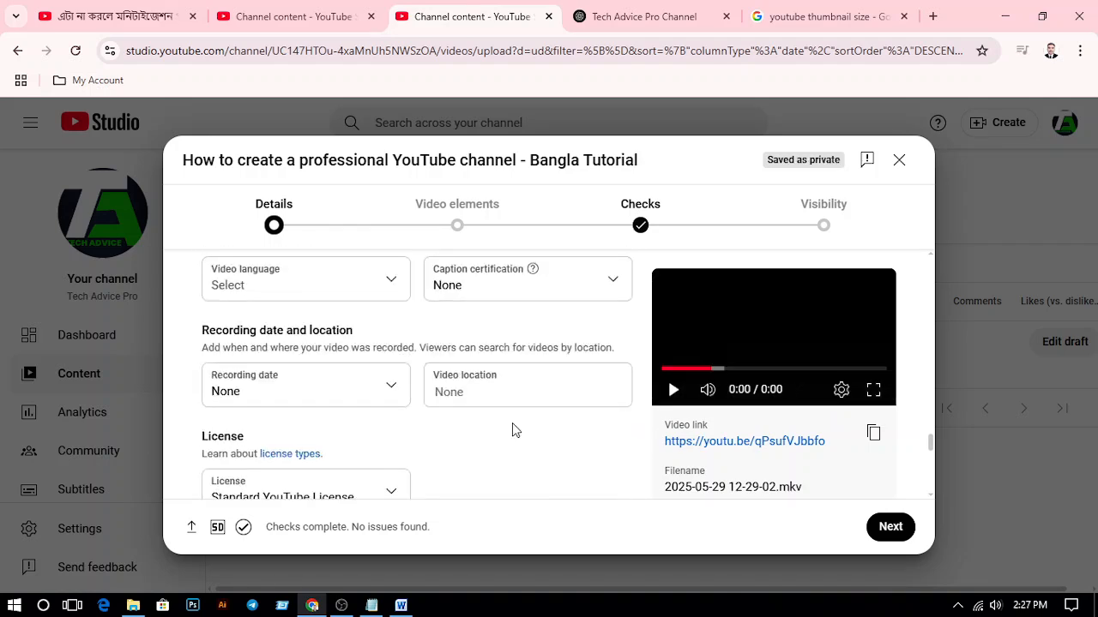
{"action": "scroll", "coordinate": [343, 399], "scroll_direction": "up", "scroll_amount": 1}
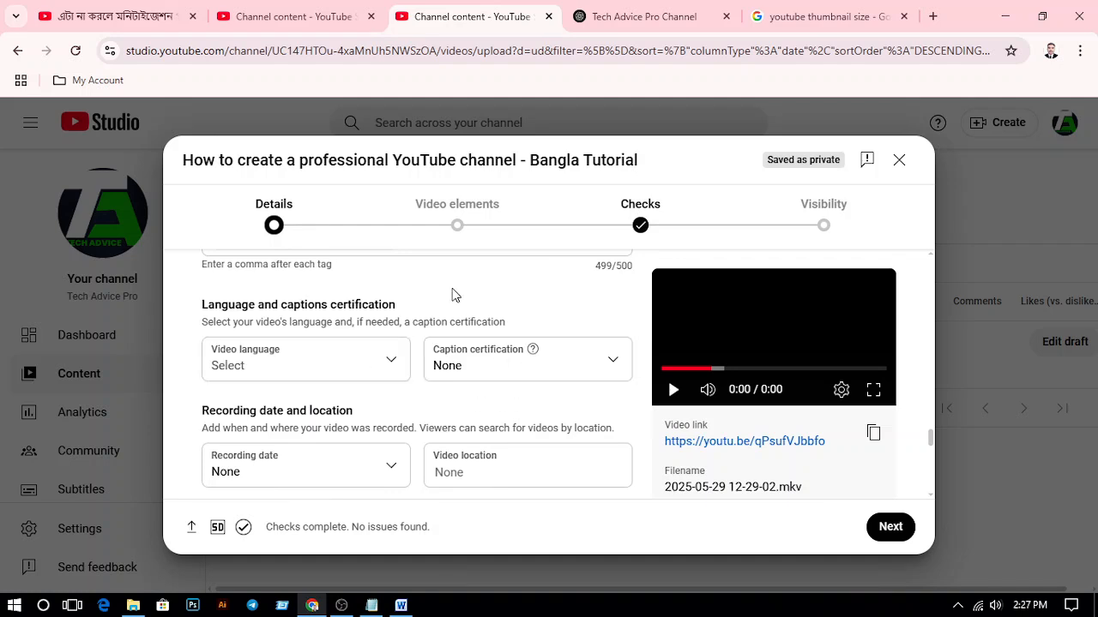
Review the license, Shorts remixing, category, and comments and ratings settings in the video details
{"action": "scroll", "coordinate": [383, 352], "scroll_direction": "down", "scroll_amount": 1}
{"action": "scroll", "coordinate": [384, 352], "scroll_direction": "down", "scroll_amount": 1}
{"action": "scroll", "coordinate": [436, 392], "scroll_direction": "down", "scroll_amount": 2}
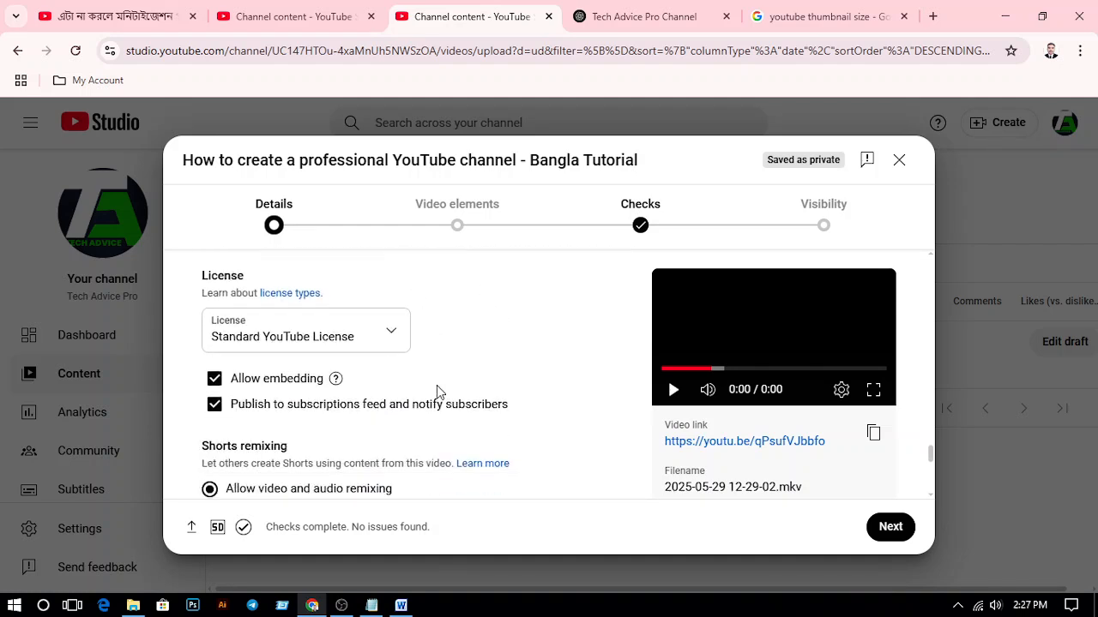
{"action": "scroll", "coordinate": [412, 375], "scroll_direction": "down", "scroll_amount": 1}
{"action": "scroll", "coordinate": [437, 433], "scroll_direction": "down", "scroll_amount": 1}
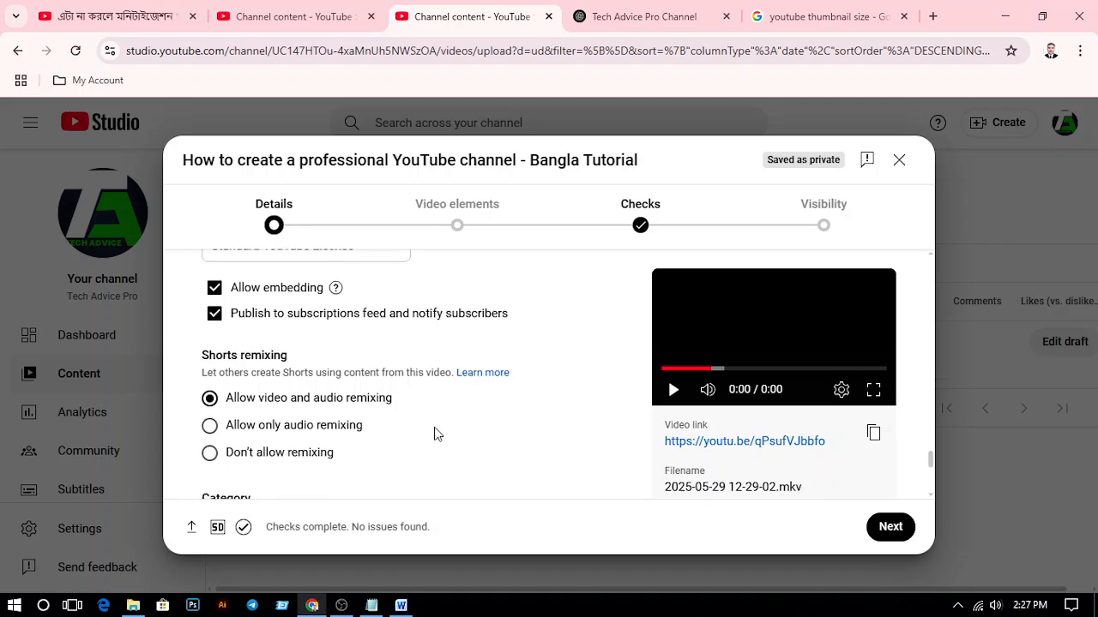
{"action": "scroll", "coordinate": [475, 383], "scroll_direction": "down", "scroll_amount": 2}
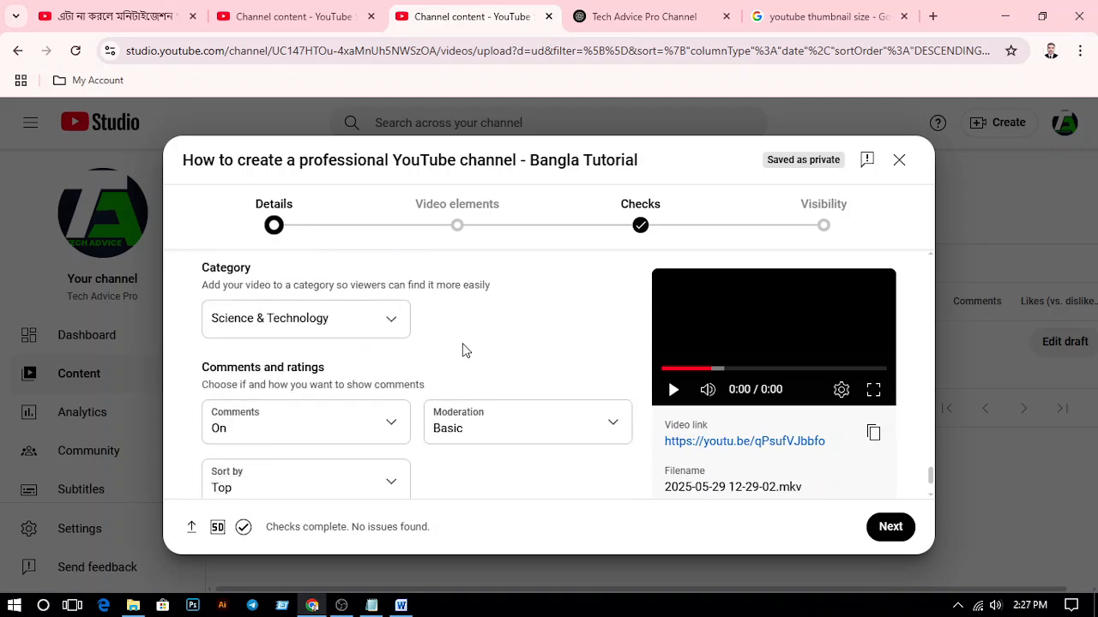
{"action": "scroll", "coordinate": [461, 350], "scroll_direction": "down", "scroll_amount": 1}
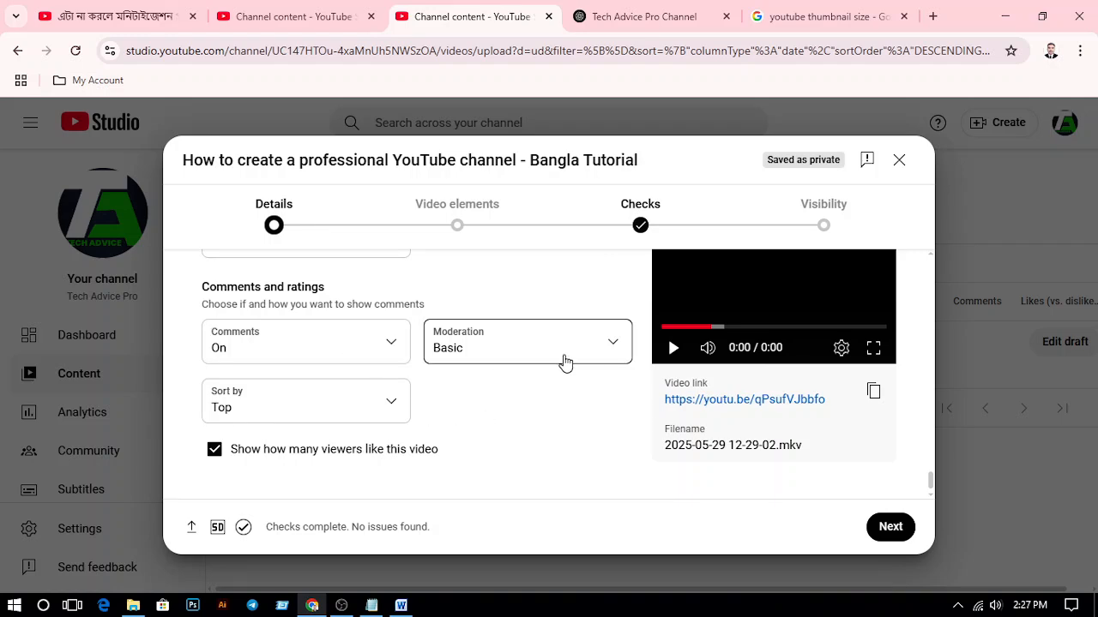
Recheck the video details from the category back up through the tags, thumbnail, description and title
{"action": "scroll", "coordinate": [532, 454], "scroll_direction": "up", "scroll_amount": 6}
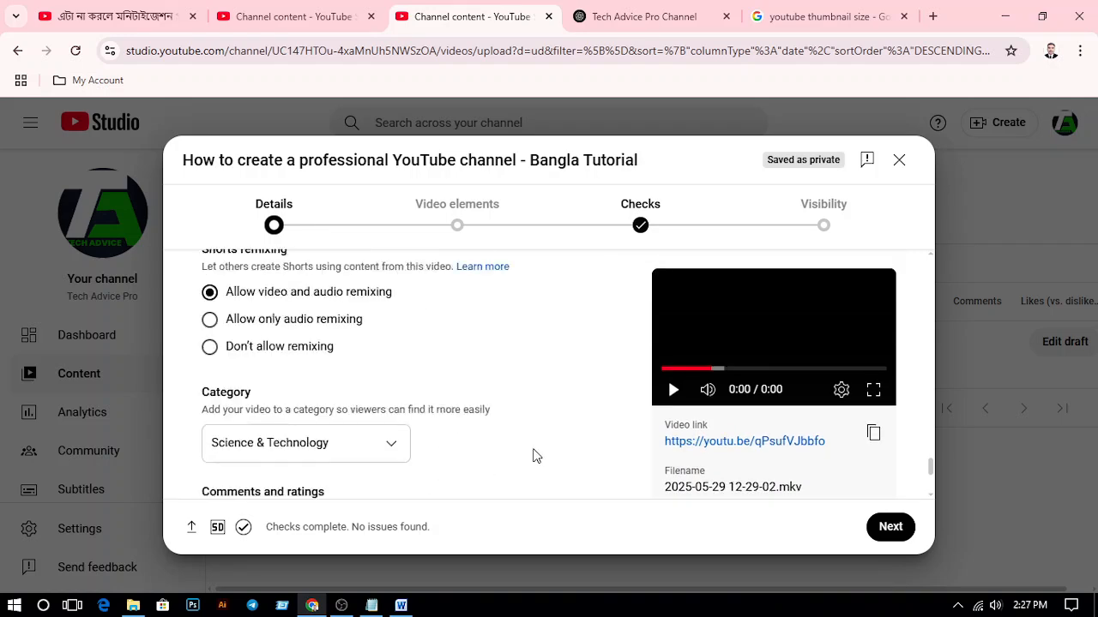
{"action": "scroll", "coordinate": [533, 455], "scroll_direction": "up", "scroll_amount": 10}
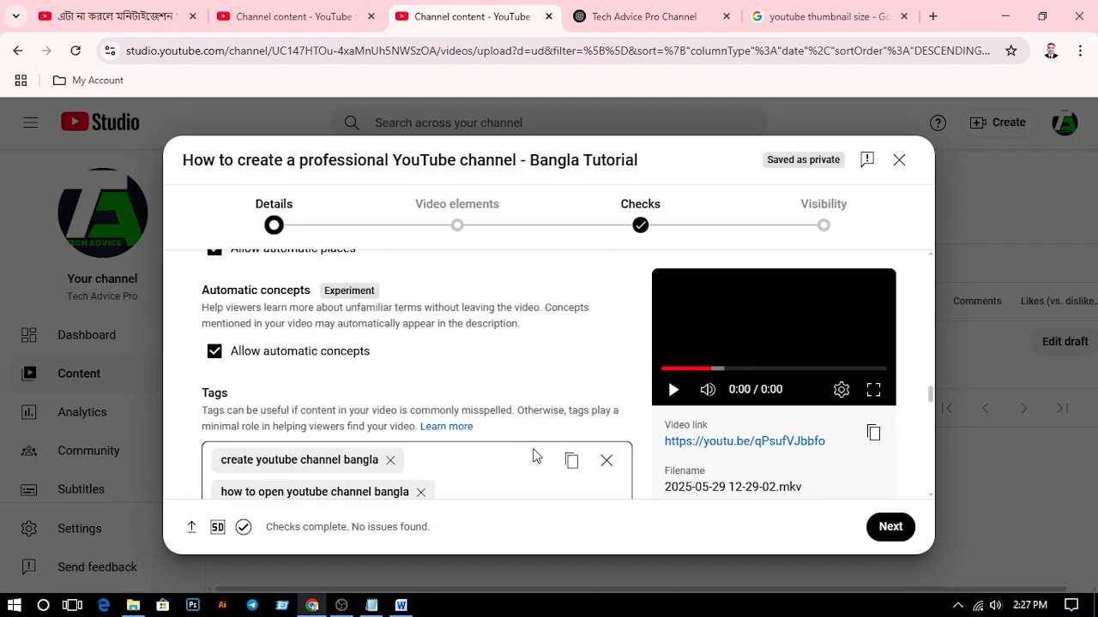
{"action": "scroll", "coordinate": [535, 456], "scroll_direction": "up", "scroll_amount": 12}
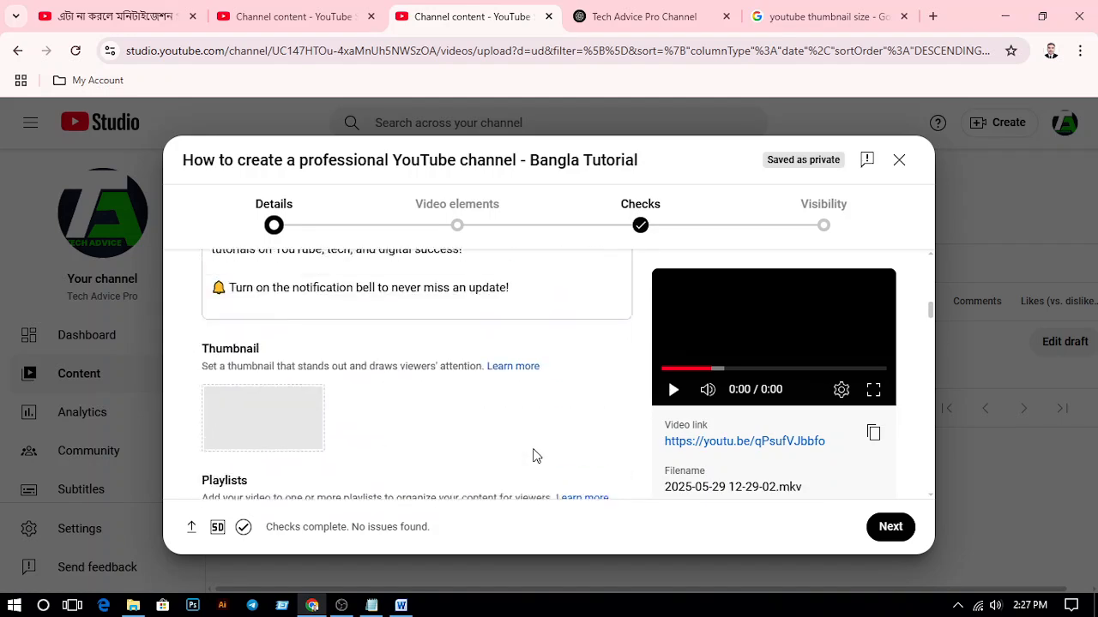
{"action": "scroll", "coordinate": [535, 448], "scroll_direction": "up", "scroll_amount": 10}
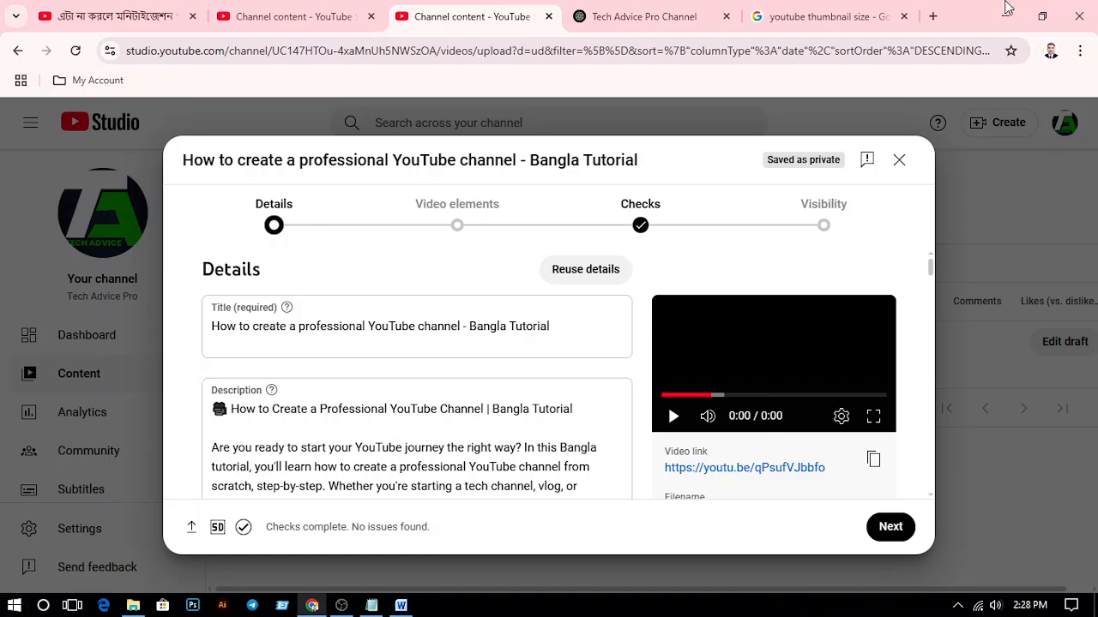
{"action": "scroll", "coordinate": [324, 343], "scroll_direction": "down", "scroll_amount": 5}
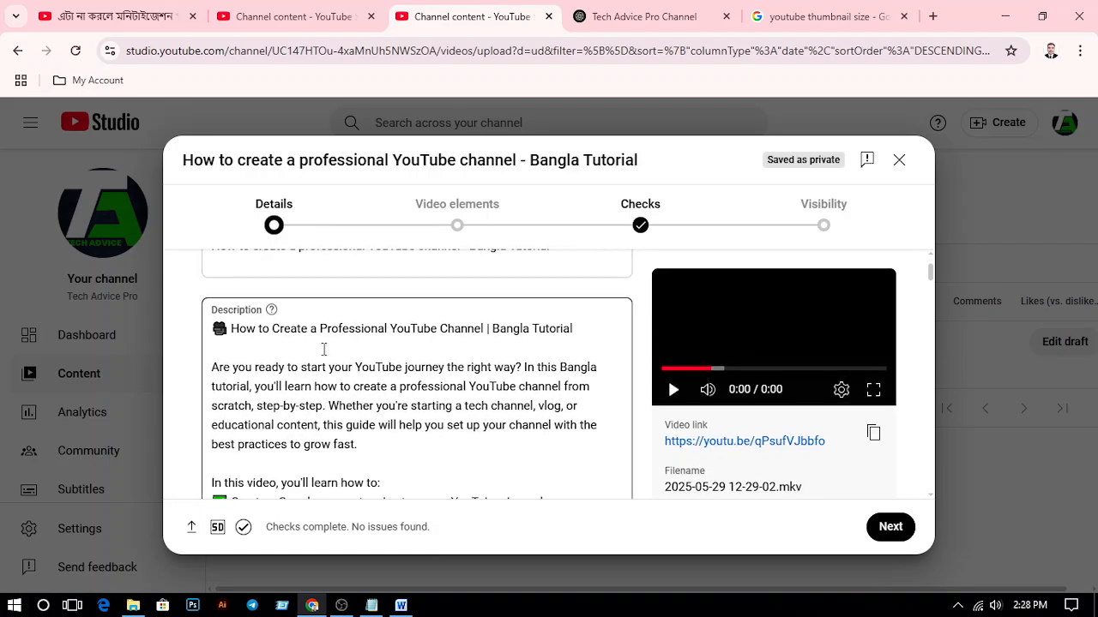
{"action": "scroll", "coordinate": [199, 370], "scroll_direction": "up", "scroll_amount": 3}
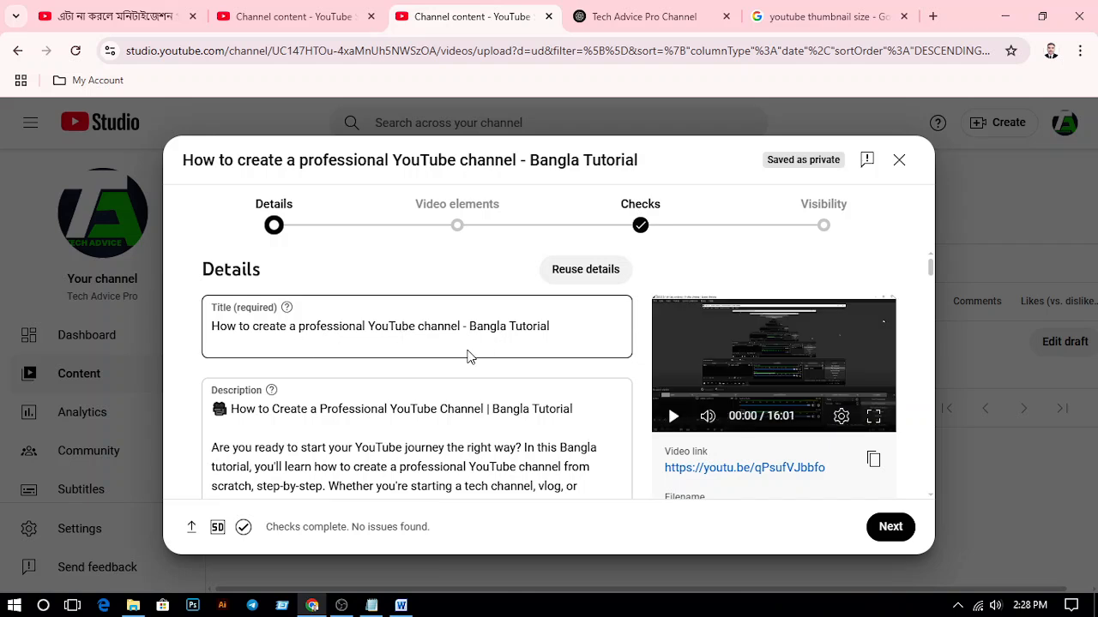
Continue to the video elements, look over the subtitle, end screen and card options, and proceed to the checks without adding any
{"action": "left_click", "coordinate": [891, 528]}
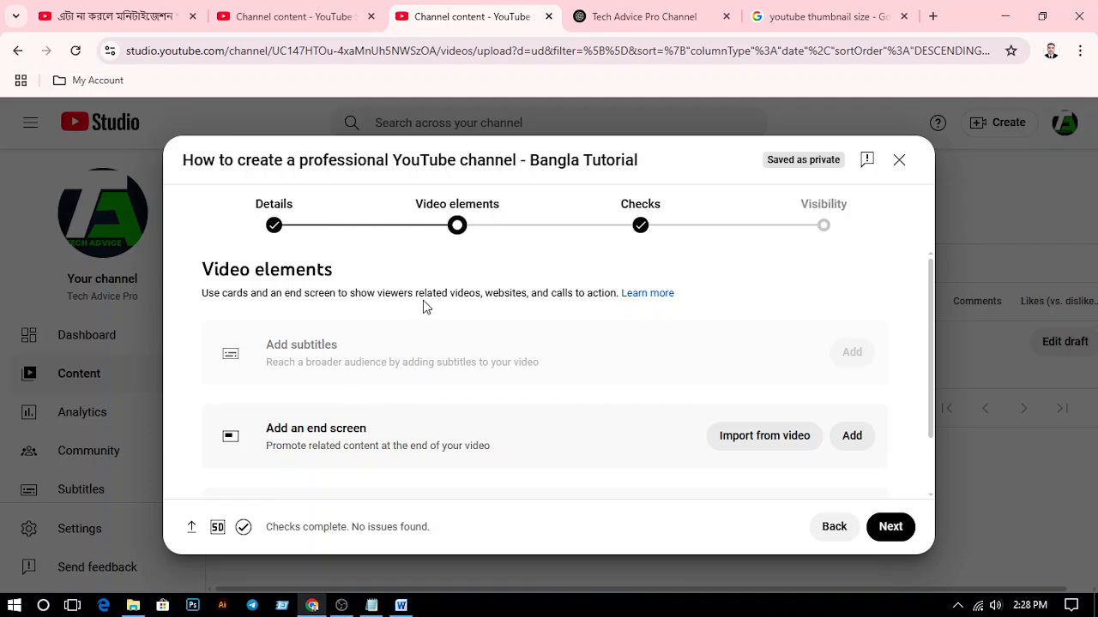
{"action": "scroll", "coordinate": [383, 380], "scroll_direction": "down", "scroll_amount": 1}
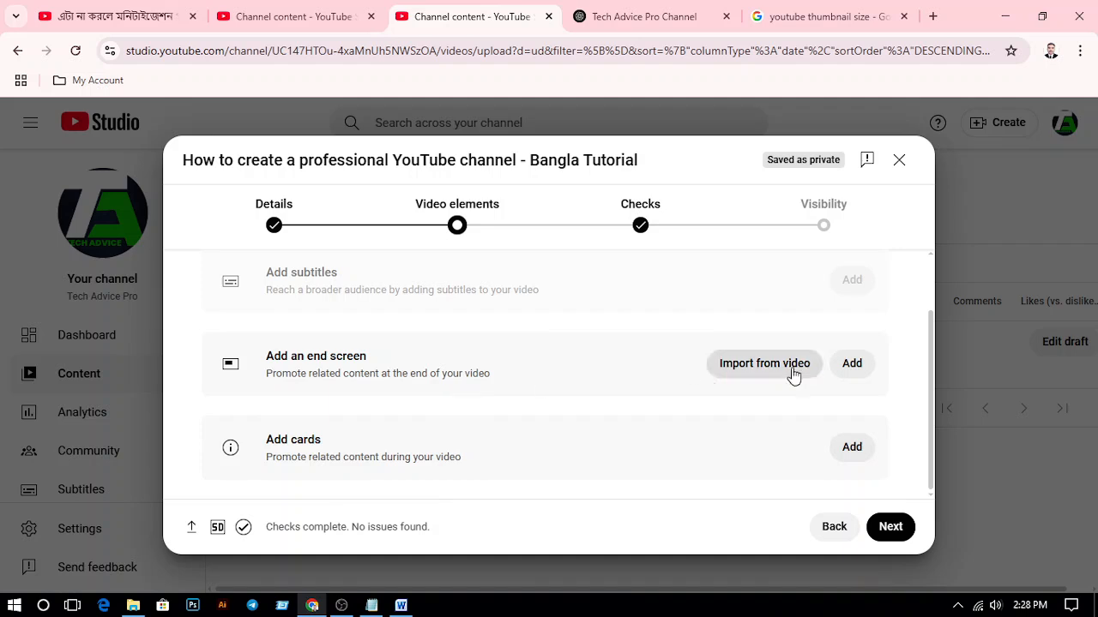
{"action": "scroll", "coordinate": [392, 400], "scroll_direction": "up", "scroll_amount": 1}
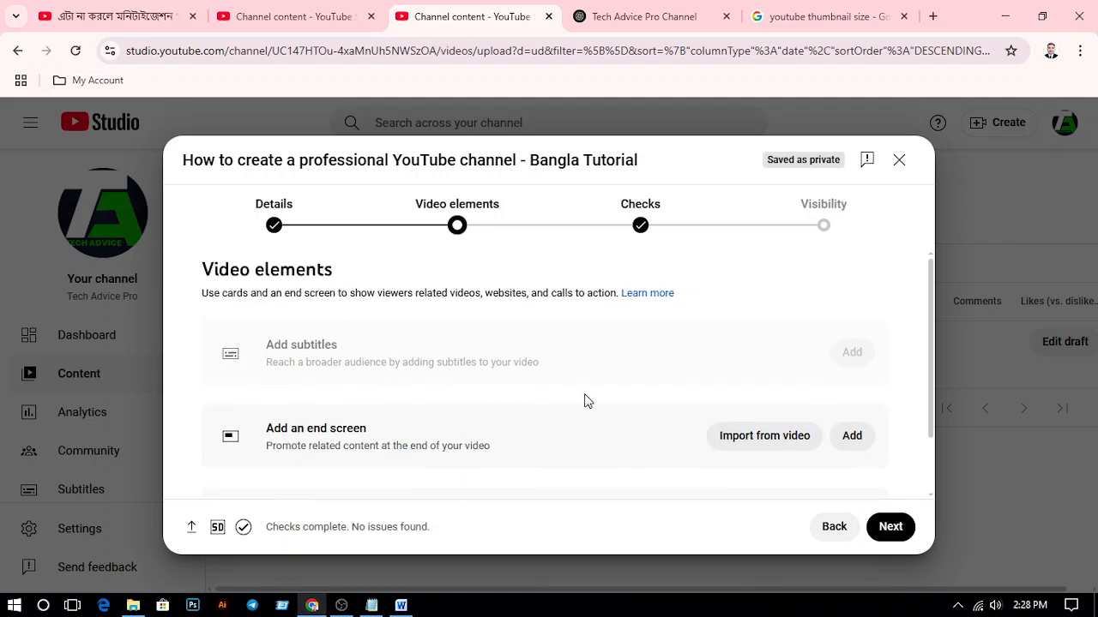
{"action": "scroll", "coordinate": [557, 383], "scroll_direction": "down", "scroll_amount": 1}
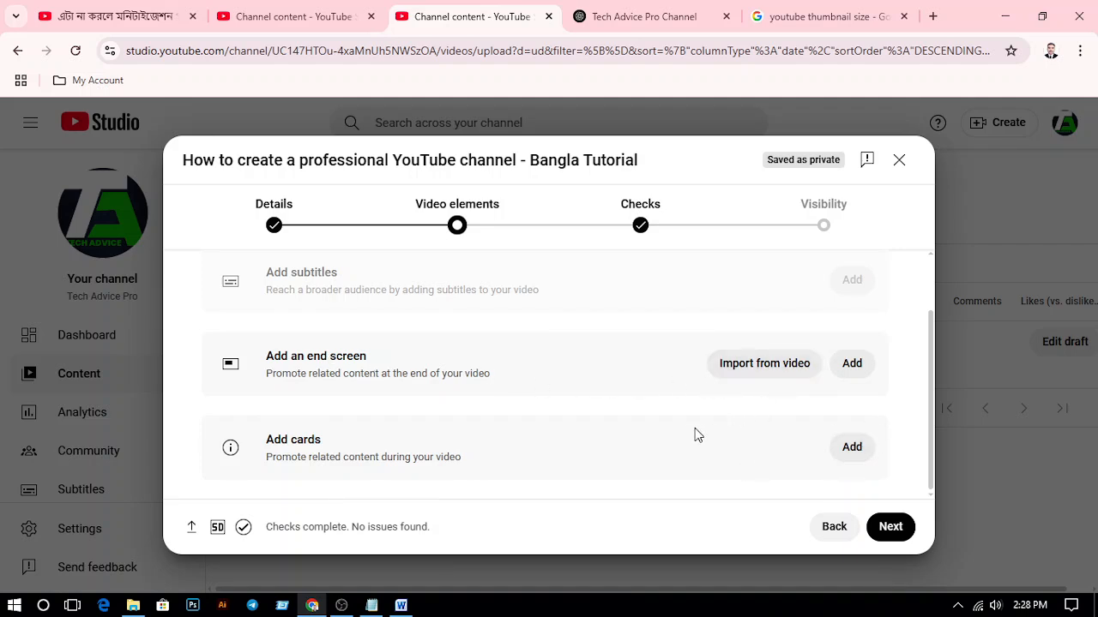
{"action": "left_click", "coordinate": [891, 540]}
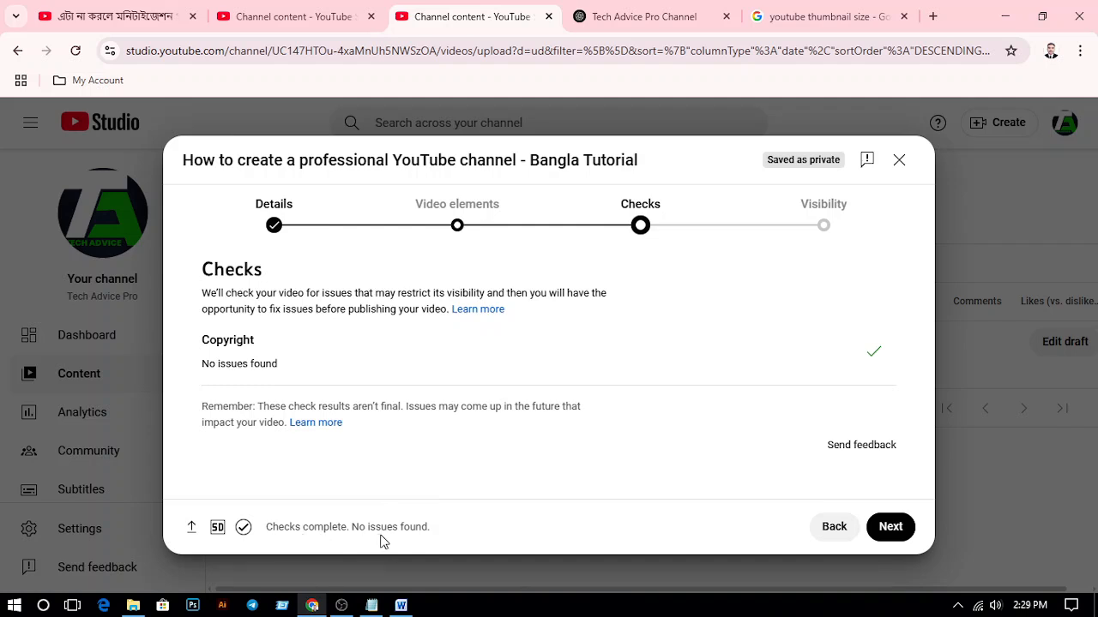
Proceed from the checks to the visibility settings and set the video to Public
{"action": "left_click", "coordinate": [890, 527]}
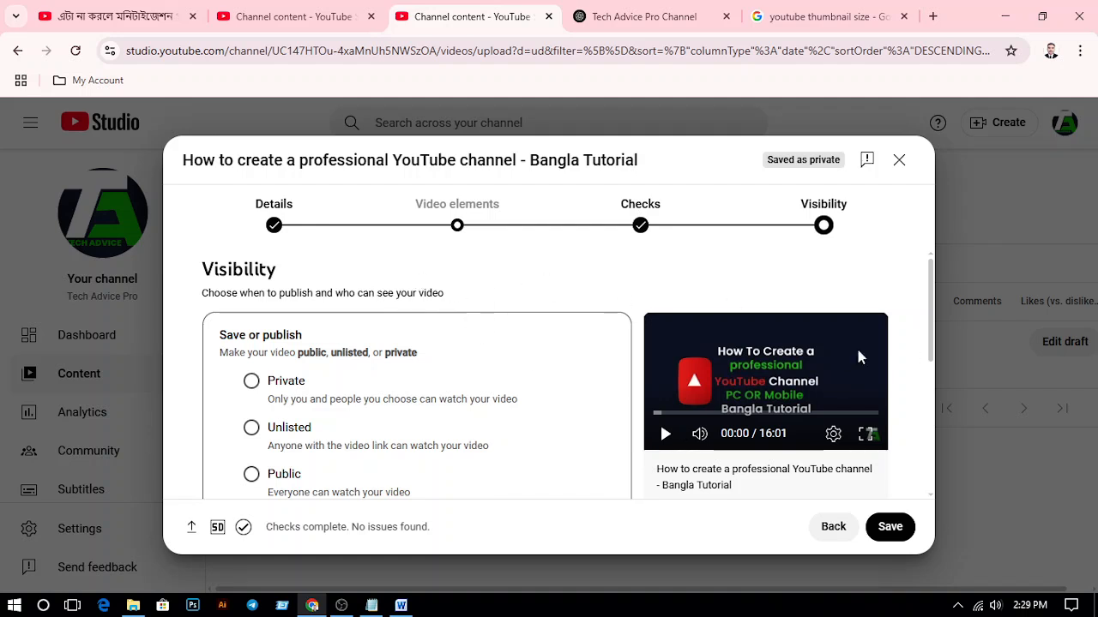
{"action": "scroll", "coordinate": [470, 295], "scroll_direction": "down", "scroll_amount": 1}
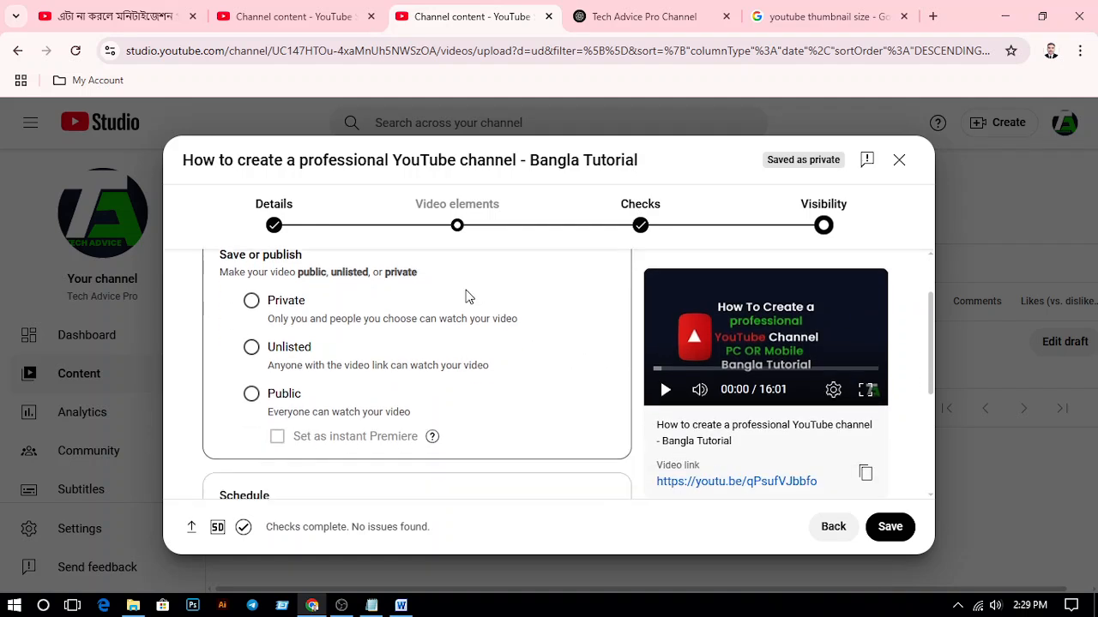
{"action": "left_click", "coordinate": [251, 393]}
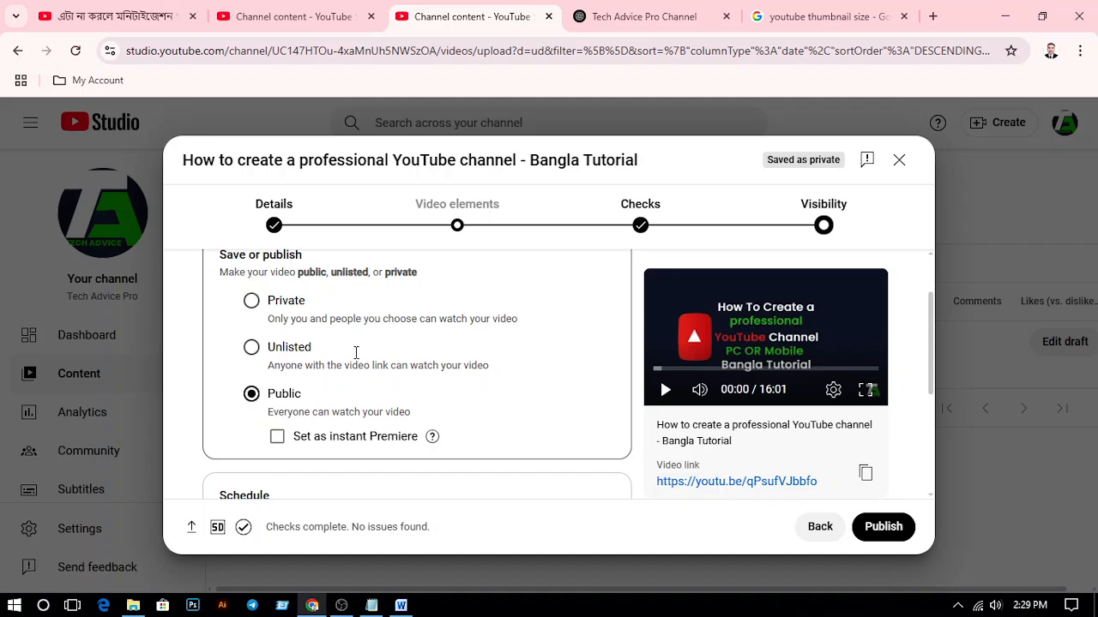
Review the visibility choices and switch to scheduling the video's public release instead of publishing it immediately
{"action": "scroll", "coordinate": [397, 342], "scroll_direction": "up", "scroll_amount": 1}
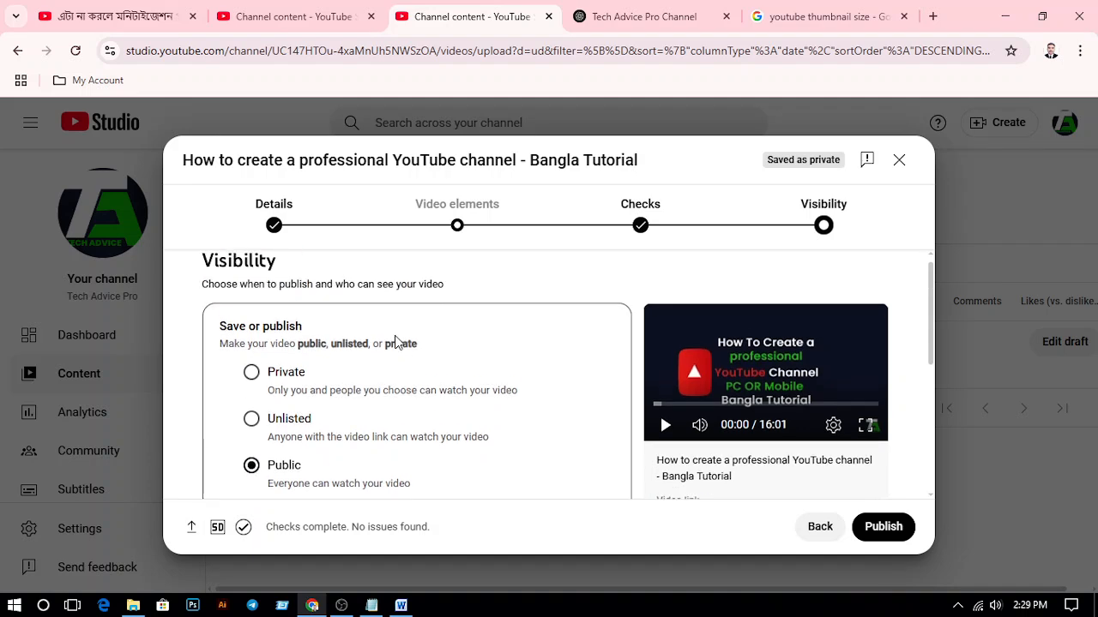
{"action": "scroll", "coordinate": [501, 300], "scroll_direction": "down", "scroll_amount": 3}
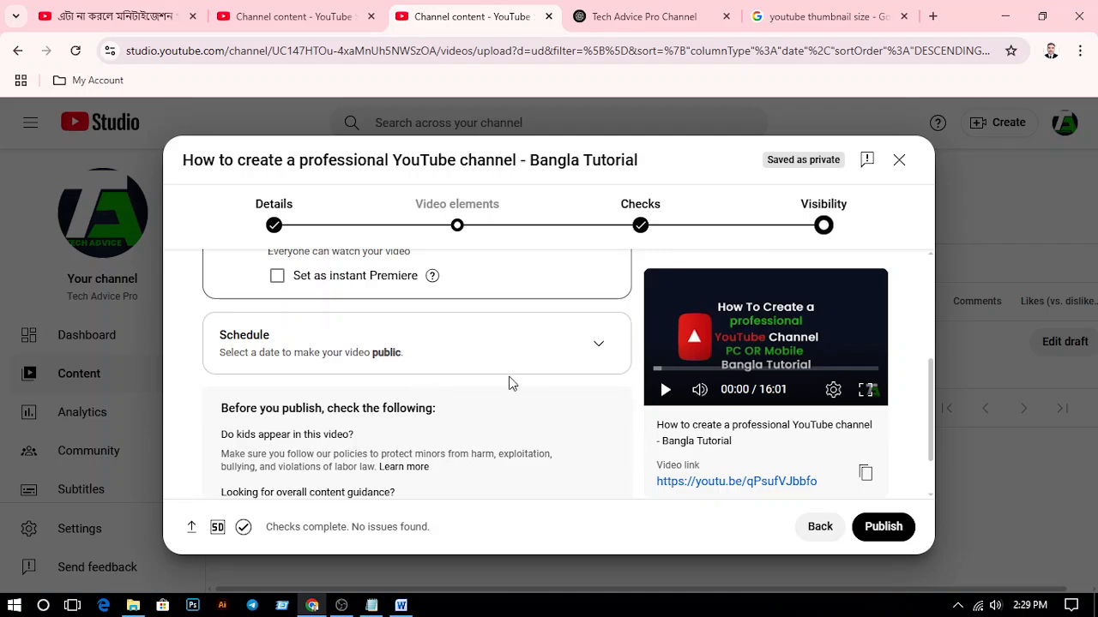
{"action": "left_click", "coordinate": [470, 359]}
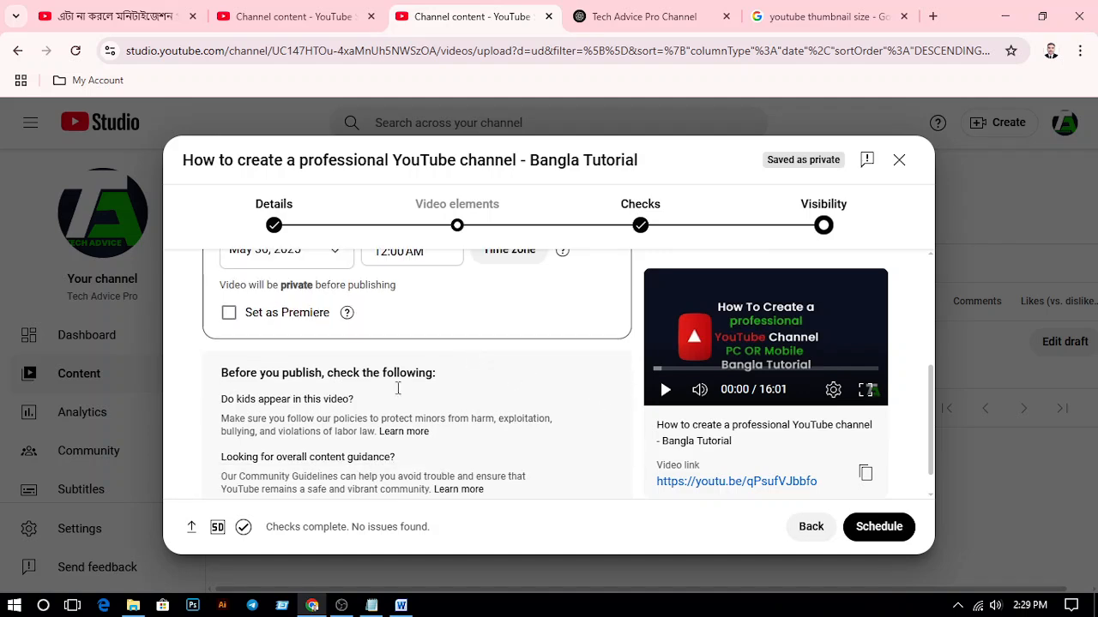
{"action": "scroll", "coordinate": [361, 403], "scroll_direction": "up", "scroll_amount": 1}
{"action": "scroll", "coordinate": [362, 402], "scroll_direction": "up", "scroll_amount": 1}
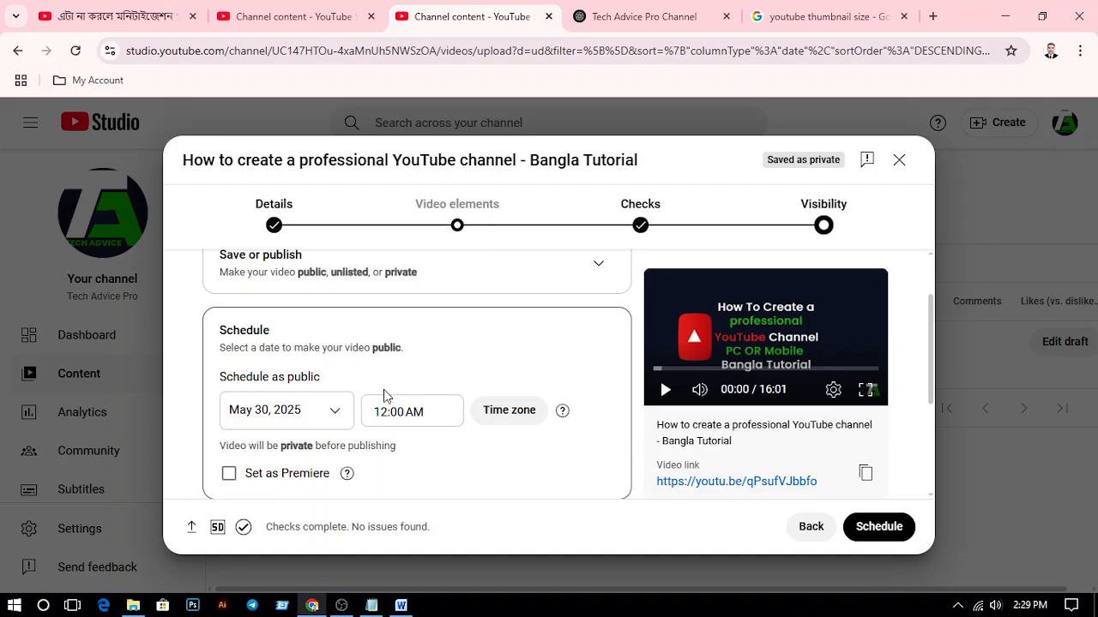
Check today's date in the system calendar and set the video's scheduled date to May 29, 2025
{"action": "left_click", "coordinate": [1016, 605]}
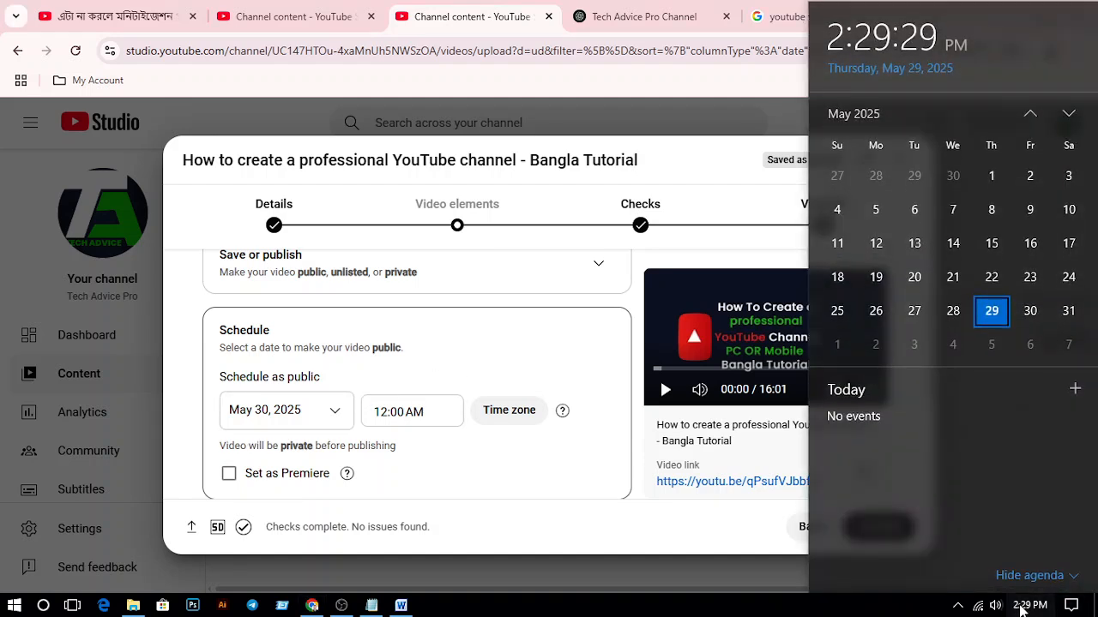
{"action": "left_click", "coordinate": [1016, 606]}
{"action": "left_click", "coordinate": [339, 415]}
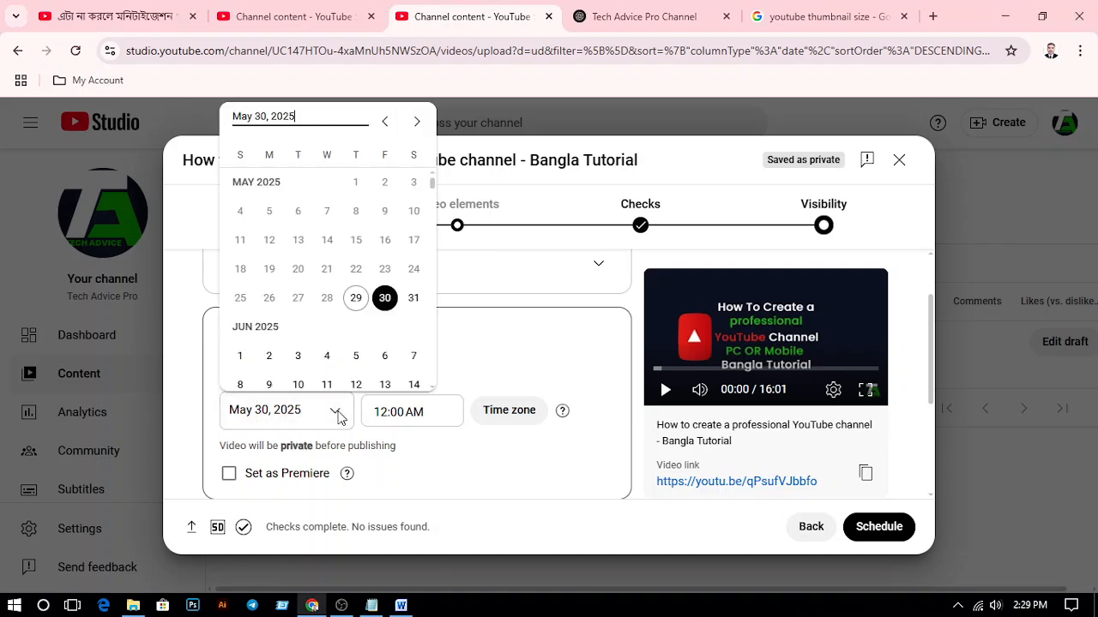
{"action": "left_click", "coordinate": [358, 300]}
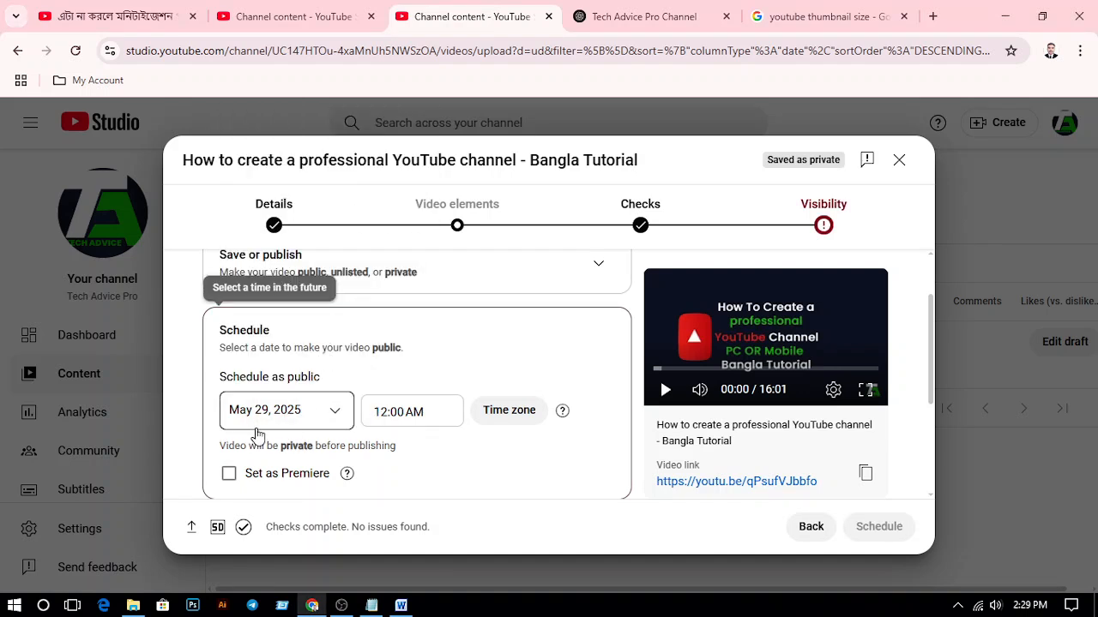
Set the video's scheduled publishing time to 6:00 AM
{"action": "left_click", "coordinate": [442, 415]}
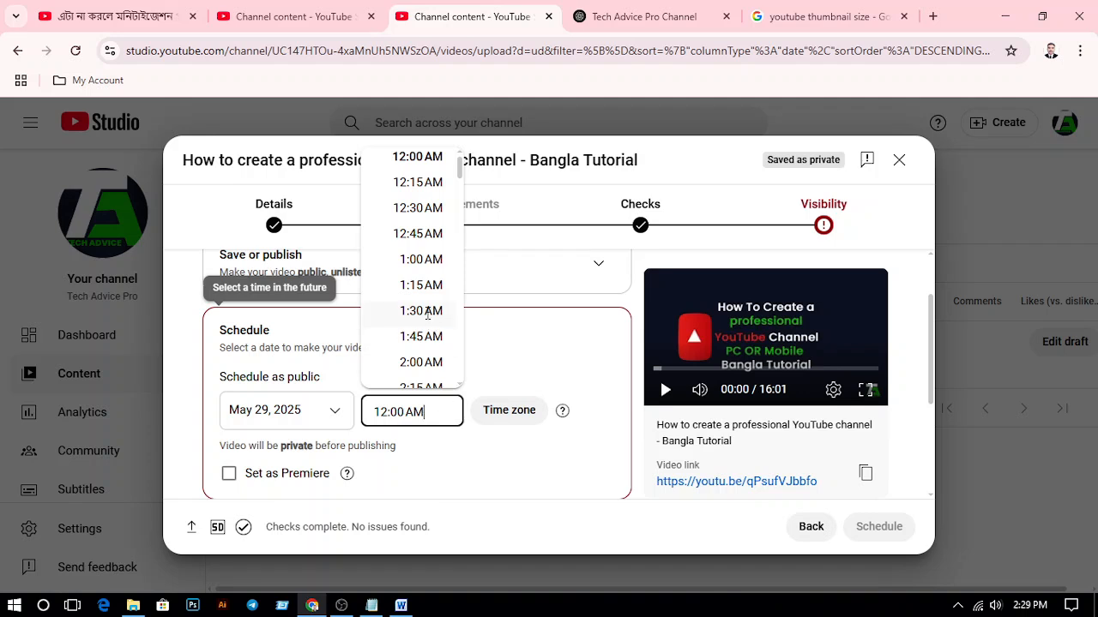
{"action": "scroll", "coordinate": [408, 231], "scroll_direction": "down", "scroll_amount": 3}
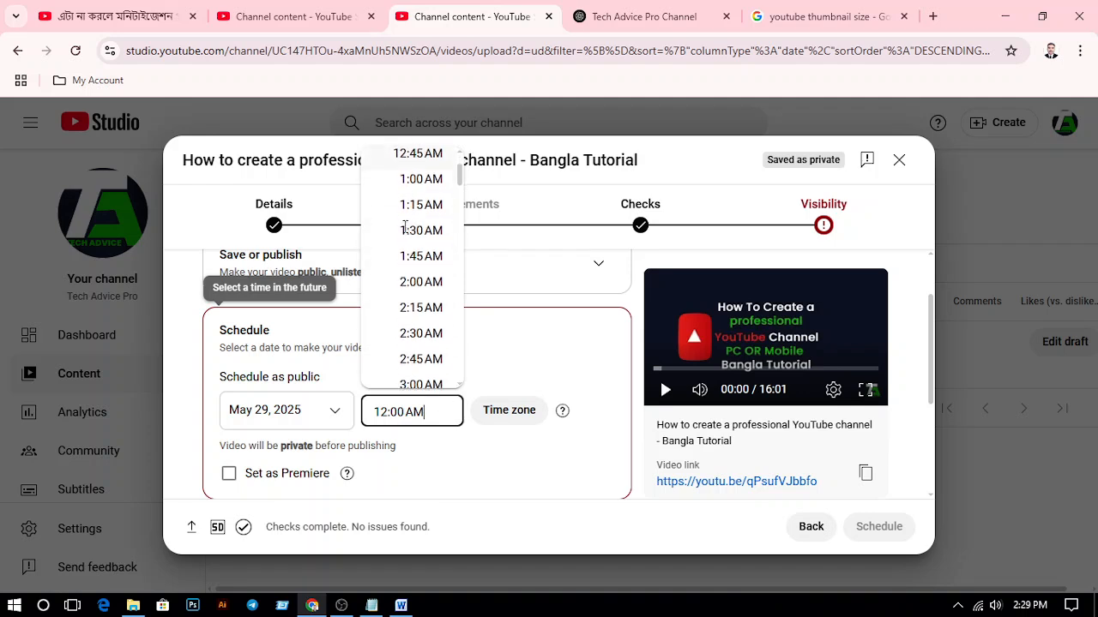
{"action": "scroll", "coordinate": [420, 334], "scroll_direction": "down", "scroll_amount": 2}
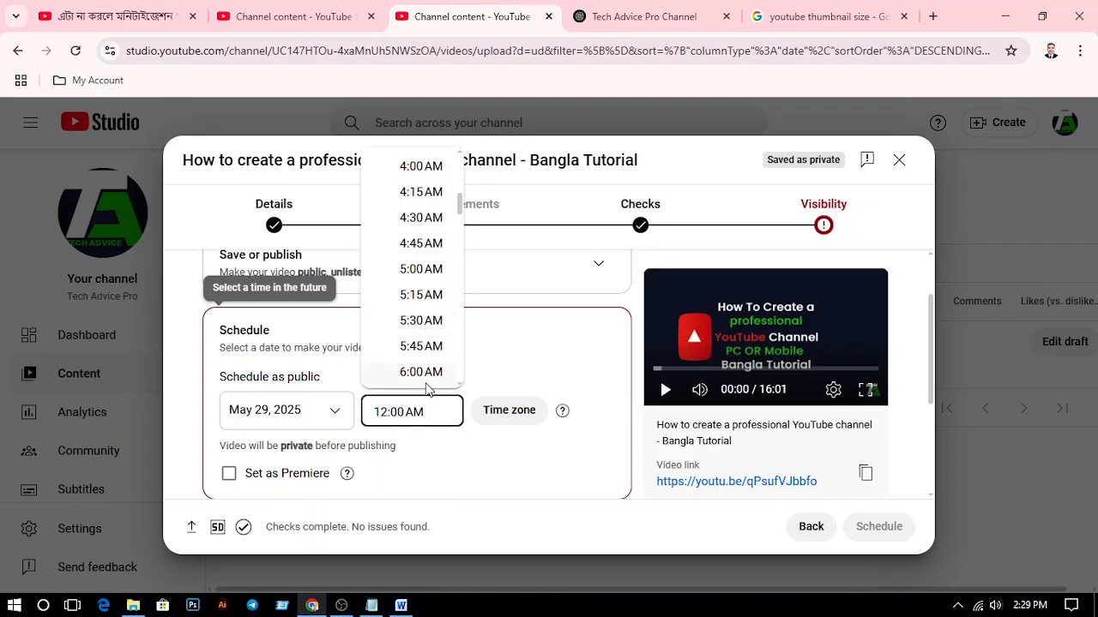
{"action": "left_click", "coordinate": [426, 383]}
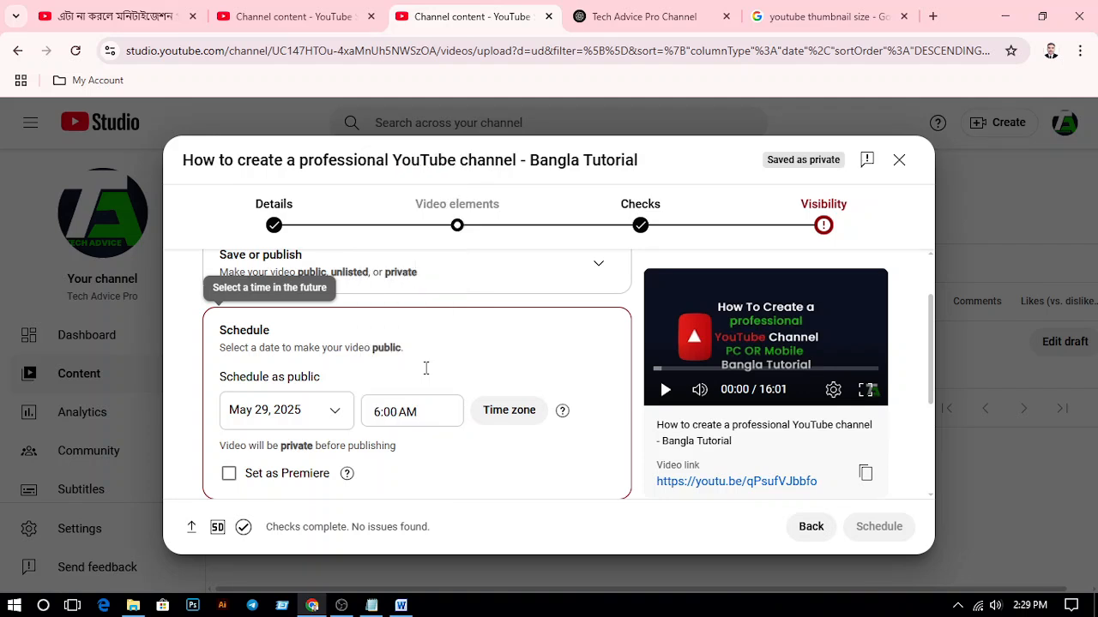
Look through the available time zones and set the schedule's time zone to (GMT+0600) Local Time
{"action": "left_click", "coordinate": [513, 420]}
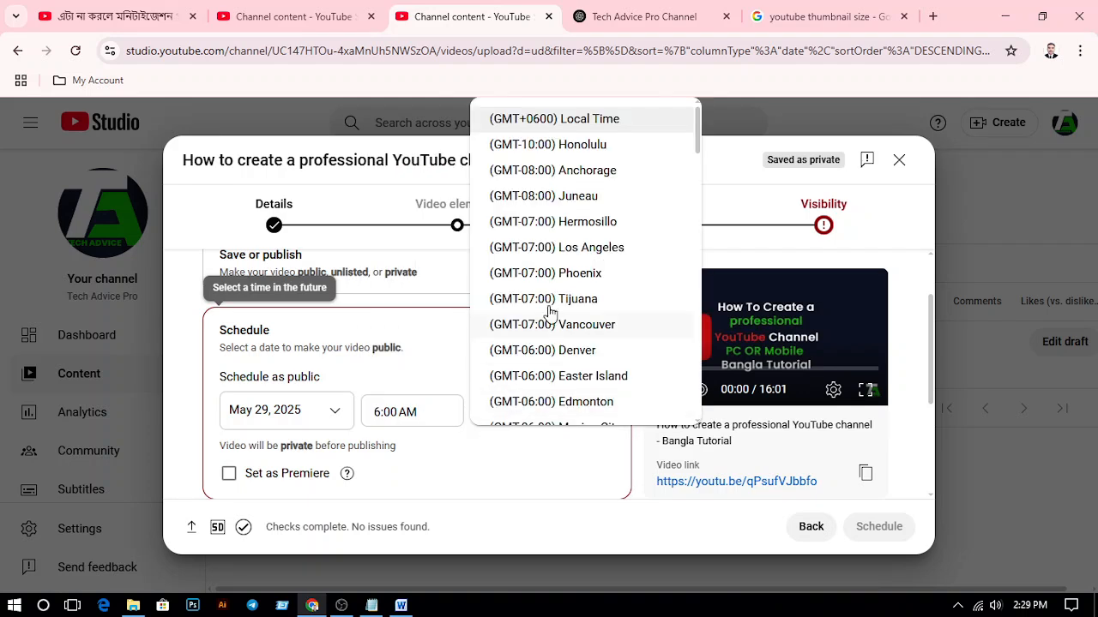
{"action": "scroll", "coordinate": [519, 215], "scroll_direction": "down", "scroll_amount": 3}
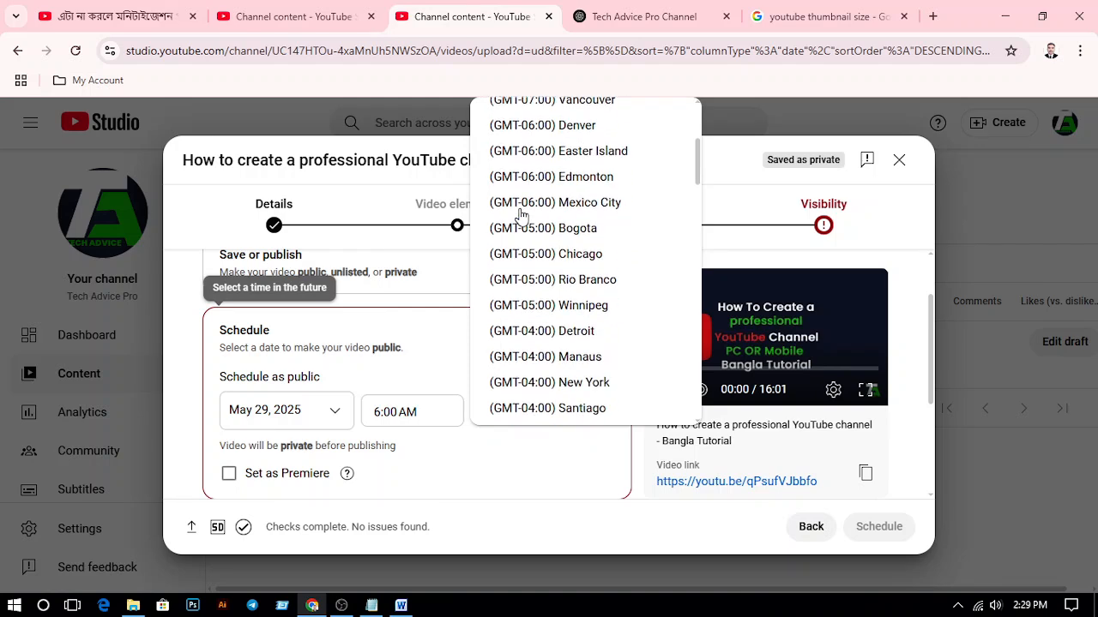
{"action": "scroll", "coordinate": [520, 216], "scroll_direction": "down", "scroll_amount": 5}
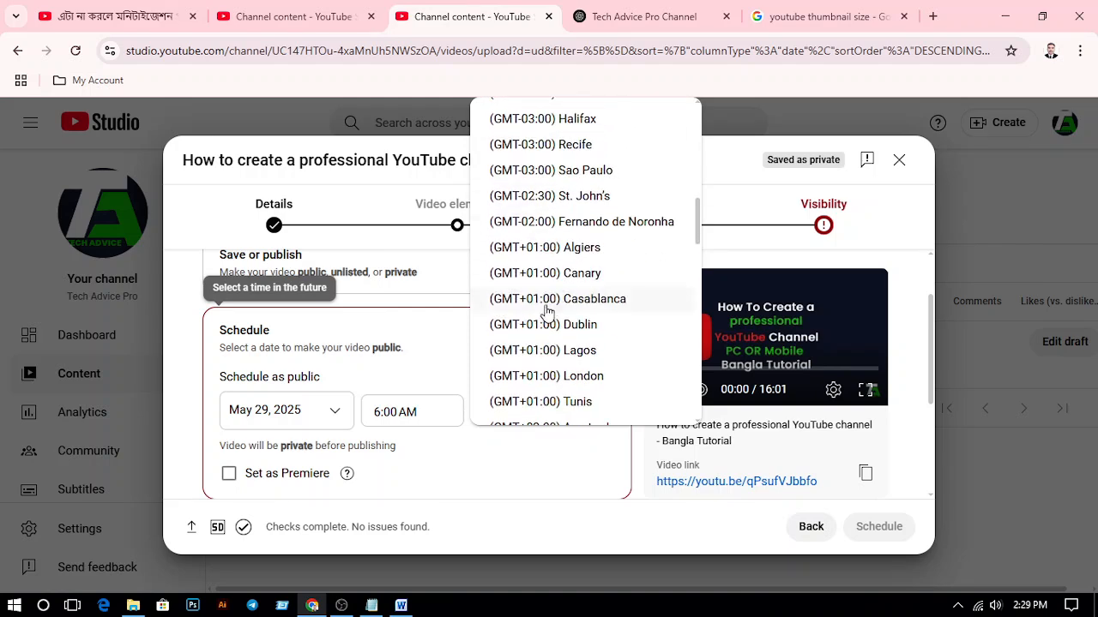
{"action": "scroll", "coordinate": [534, 334], "scroll_direction": "down", "scroll_amount": 5}
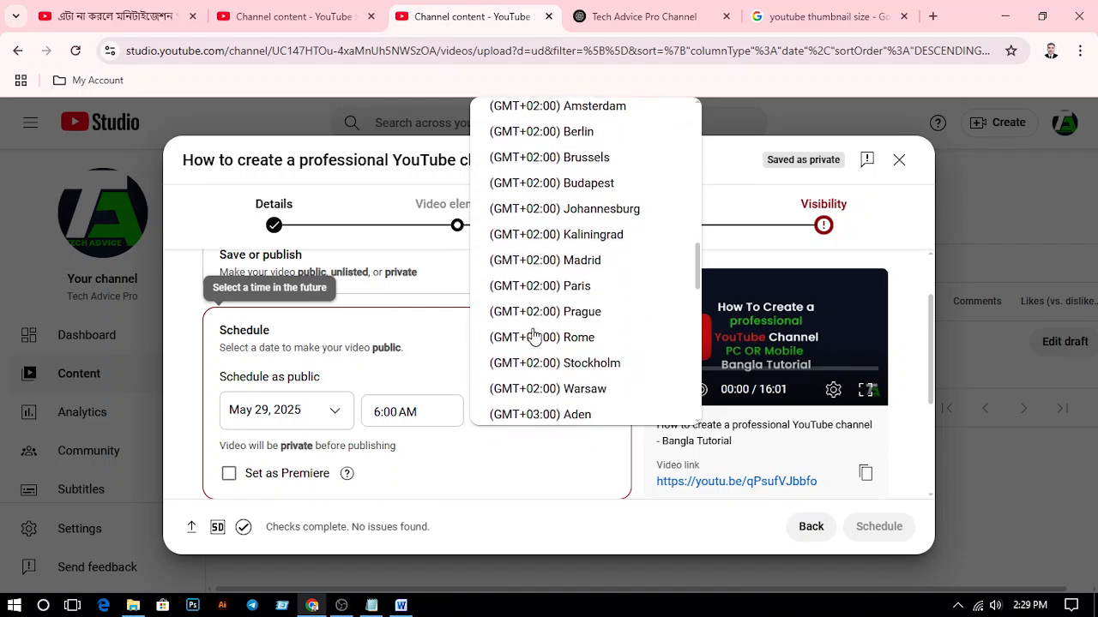
{"action": "scroll", "coordinate": [534, 335], "scroll_direction": "down", "scroll_amount": 10}
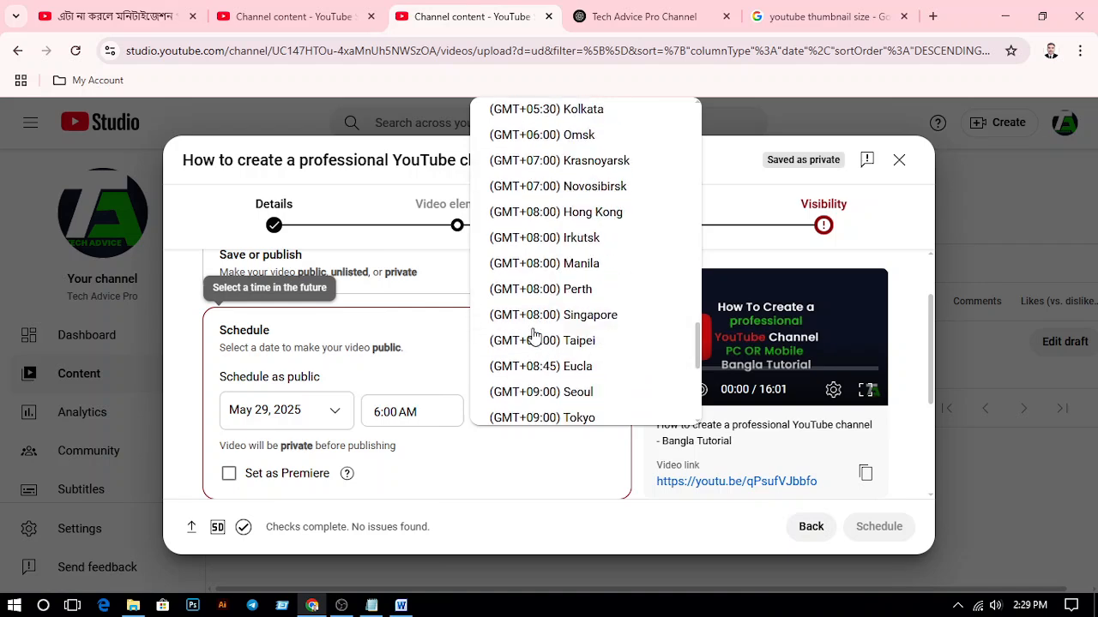
{"action": "scroll", "coordinate": [533, 334], "scroll_direction": "down", "scroll_amount": 2}
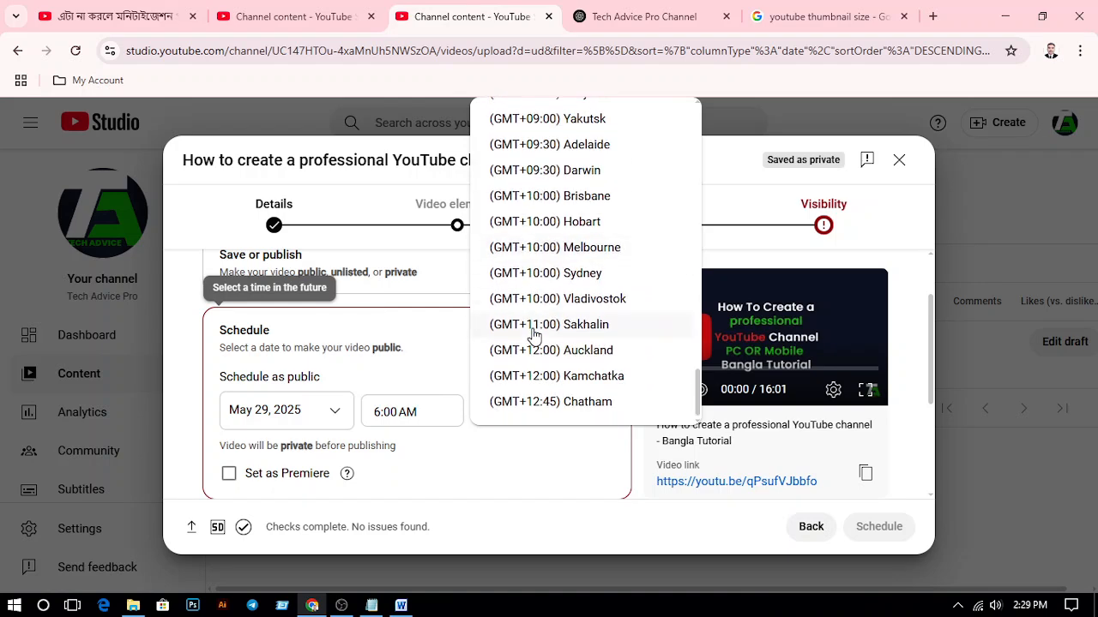
{"action": "scroll", "coordinate": [533, 335], "scroll_direction": "up", "scroll_amount": 2}
{"action": "scroll", "coordinate": [534, 334], "scroll_direction": "up", "scroll_amount": 2}
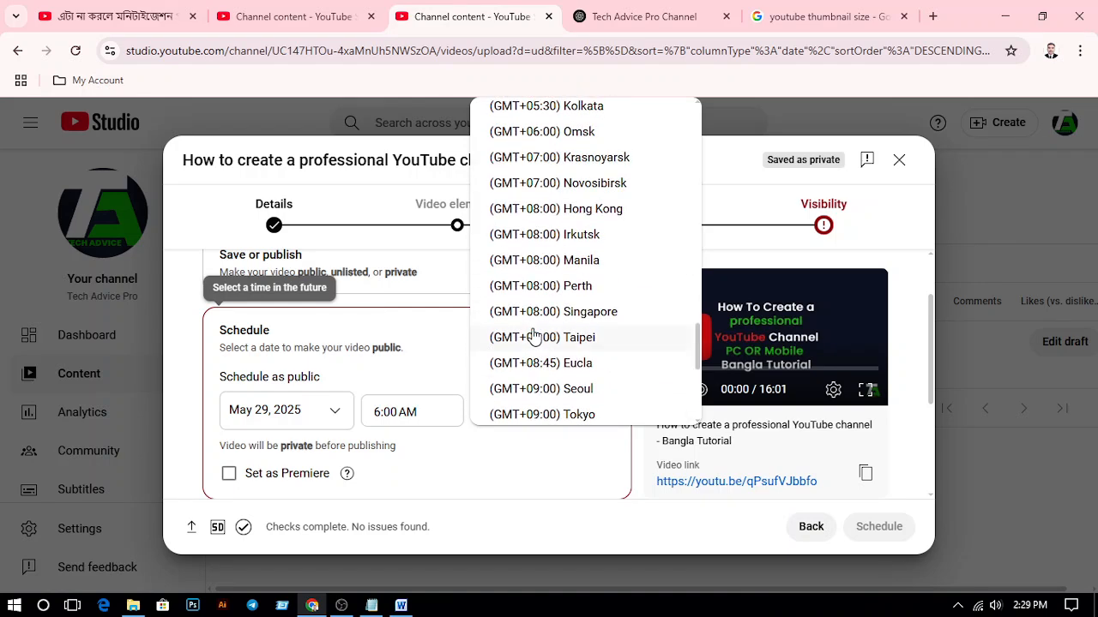
{"action": "scroll", "coordinate": [534, 334], "scroll_direction": "up", "scroll_amount": 2}
{"action": "scroll", "coordinate": [533, 334], "scroll_direction": "up", "scroll_amount": 7}
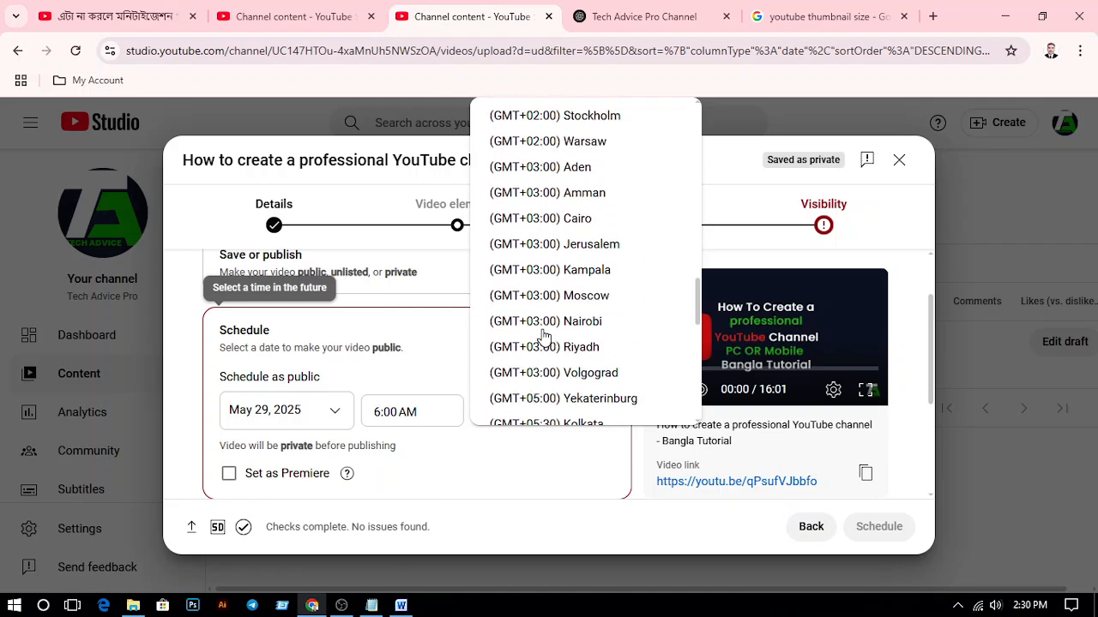
{"action": "scroll", "coordinate": [543, 336], "scroll_direction": "up", "scroll_amount": 13}
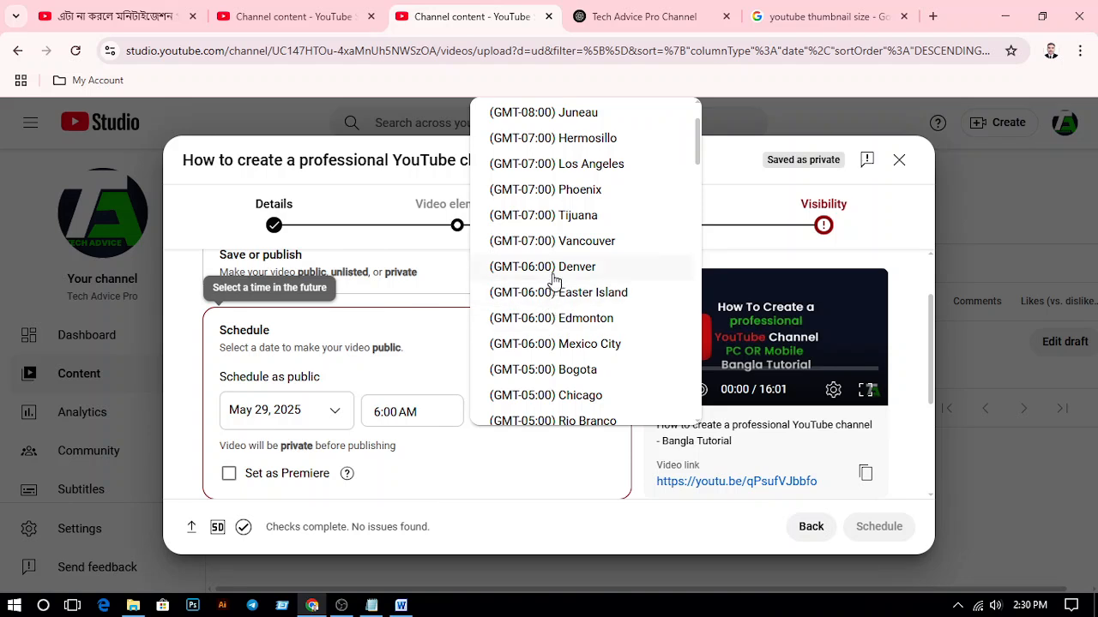
{"action": "scroll", "coordinate": [558, 267], "scroll_direction": "up", "scroll_amount": 1}
{"action": "scroll", "coordinate": [558, 267], "scroll_direction": "down", "scroll_amount": 1}
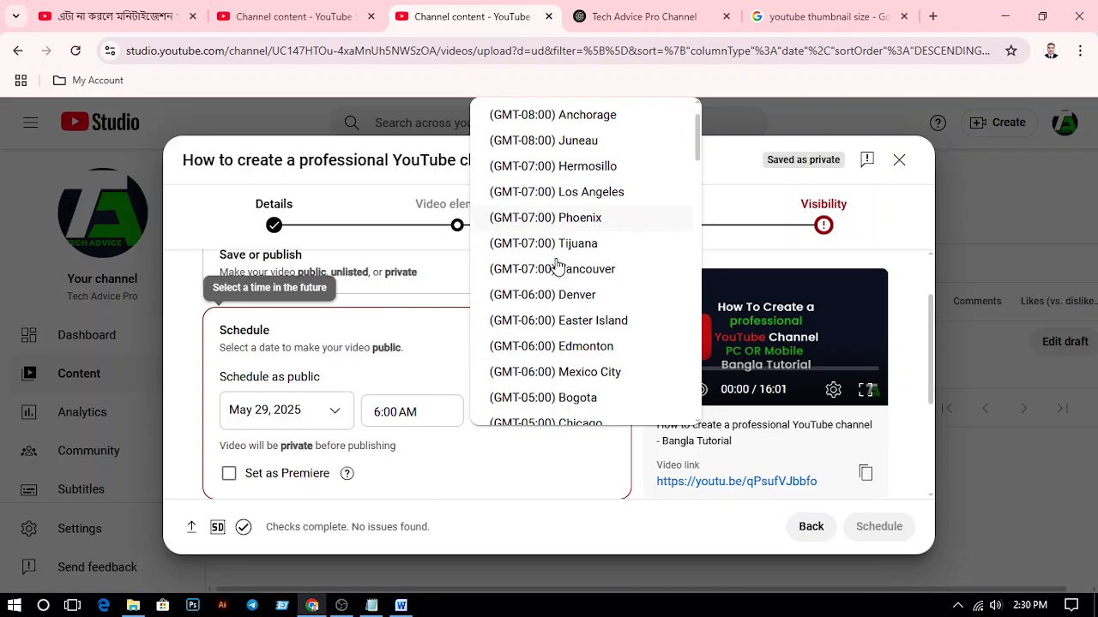
{"action": "scroll", "coordinate": [557, 267], "scroll_direction": "up", "scroll_amount": 1}
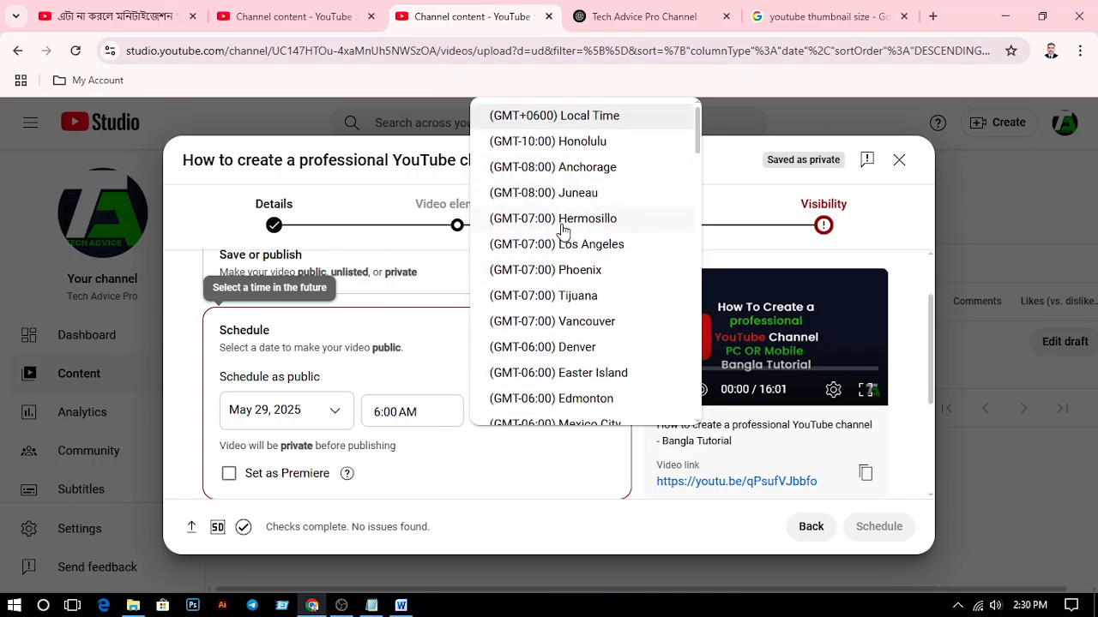
{"action": "left_click", "coordinate": [574, 121]}
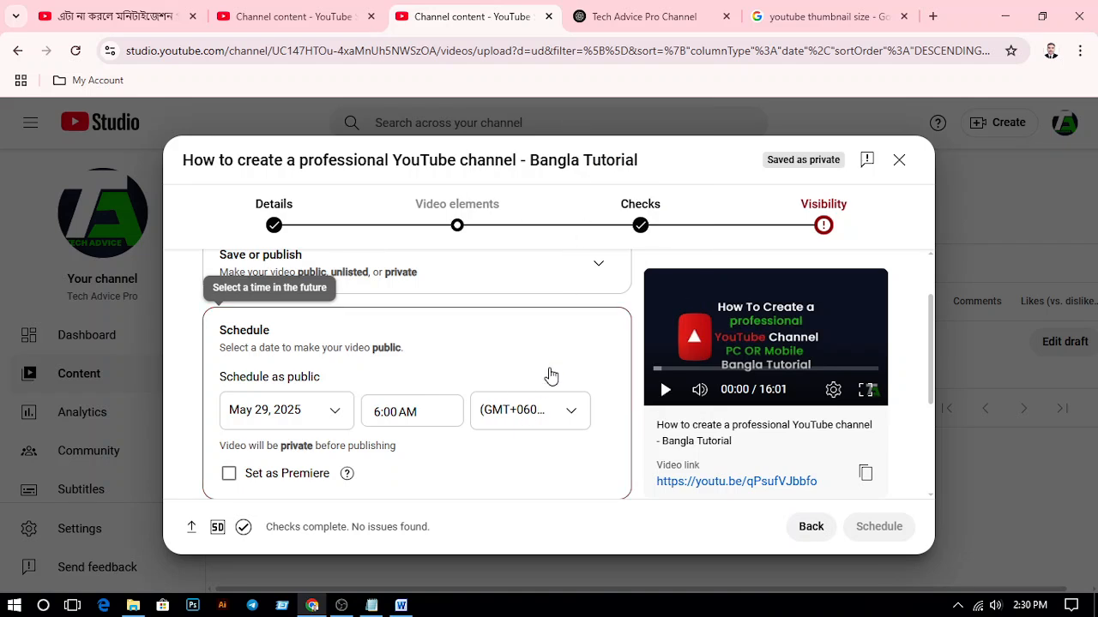
Set the video's scheduled publishing time to 7:00 PM
{"action": "scroll", "coordinate": [480, 447], "scroll_direction": "down", "scroll_amount": 1}
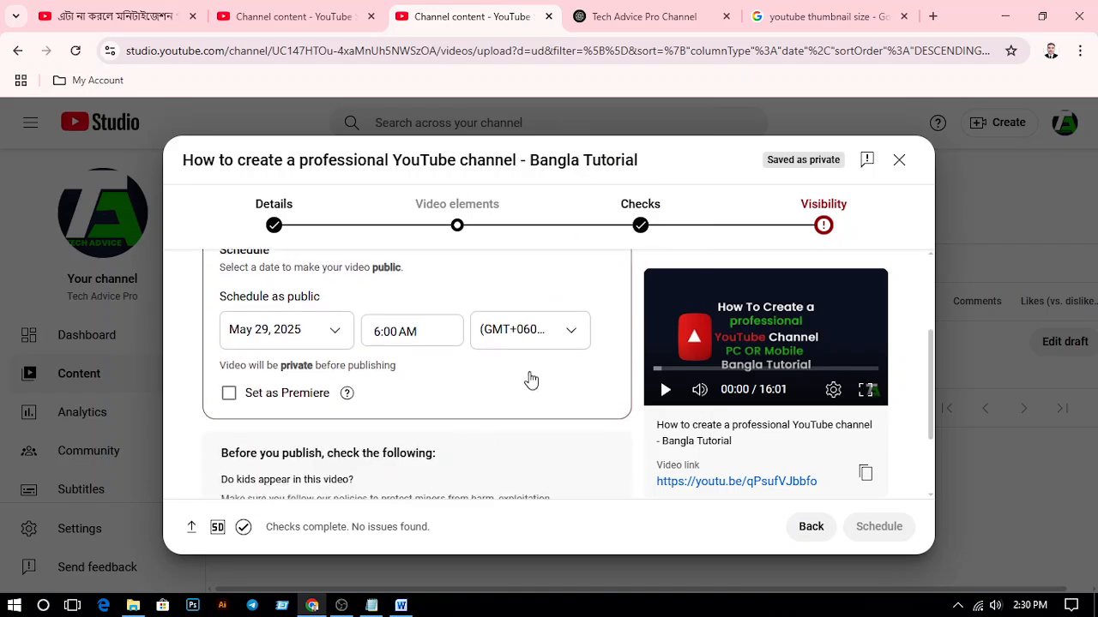
{"action": "scroll", "coordinate": [412, 385], "scroll_direction": "up", "scroll_amount": 1}
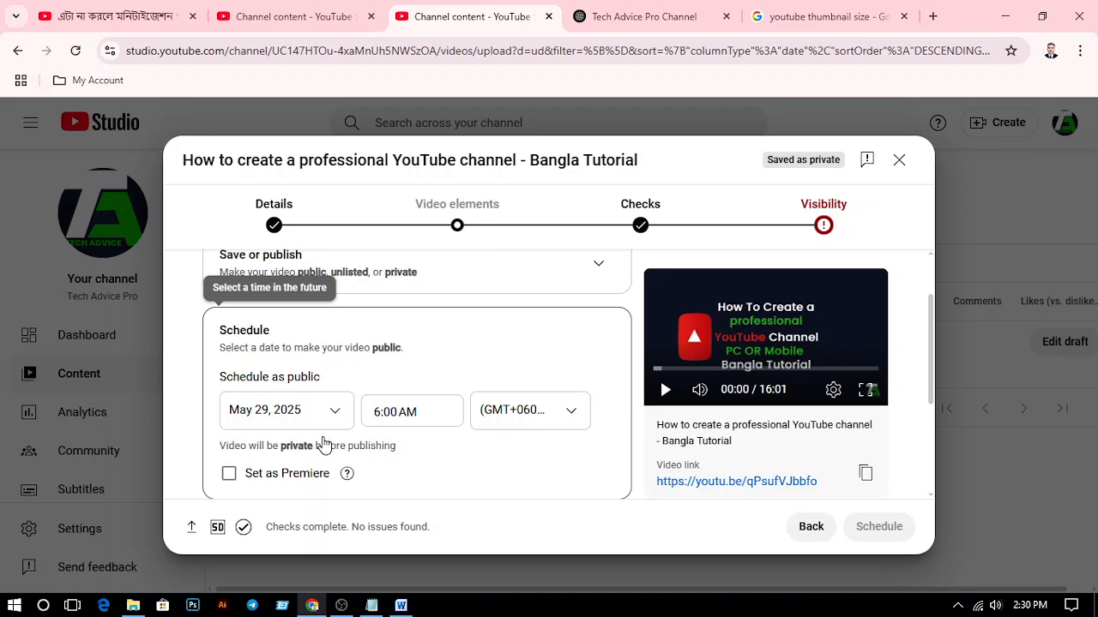
{"action": "left_click", "coordinate": [416, 415]}
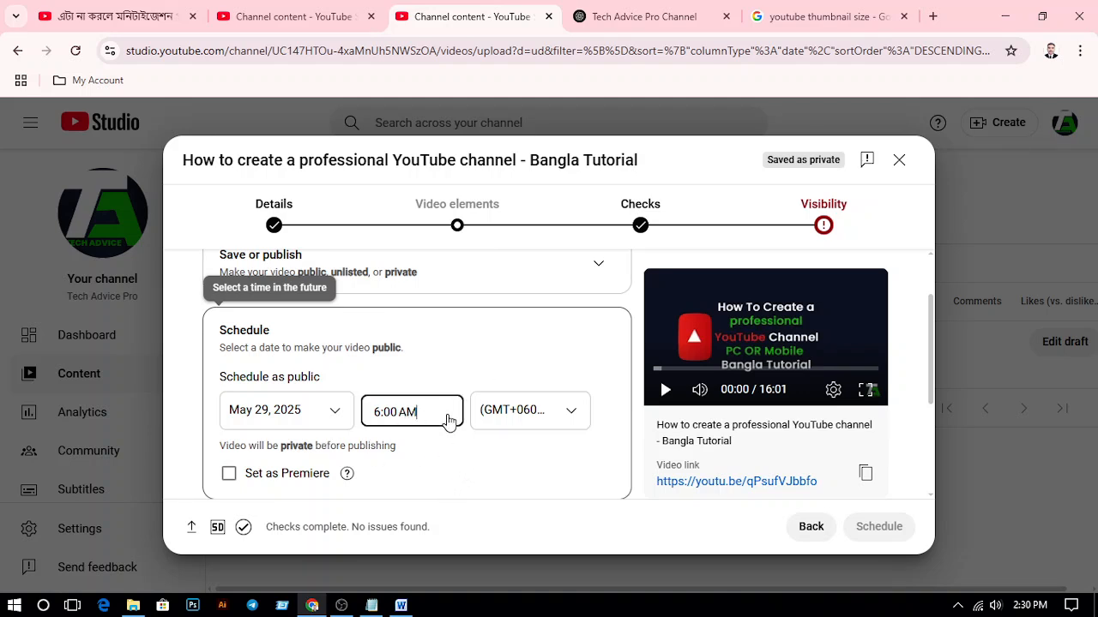
{"action": "scroll", "coordinate": [427, 306], "scroll_direction": "down", "scroll_amount": 2}
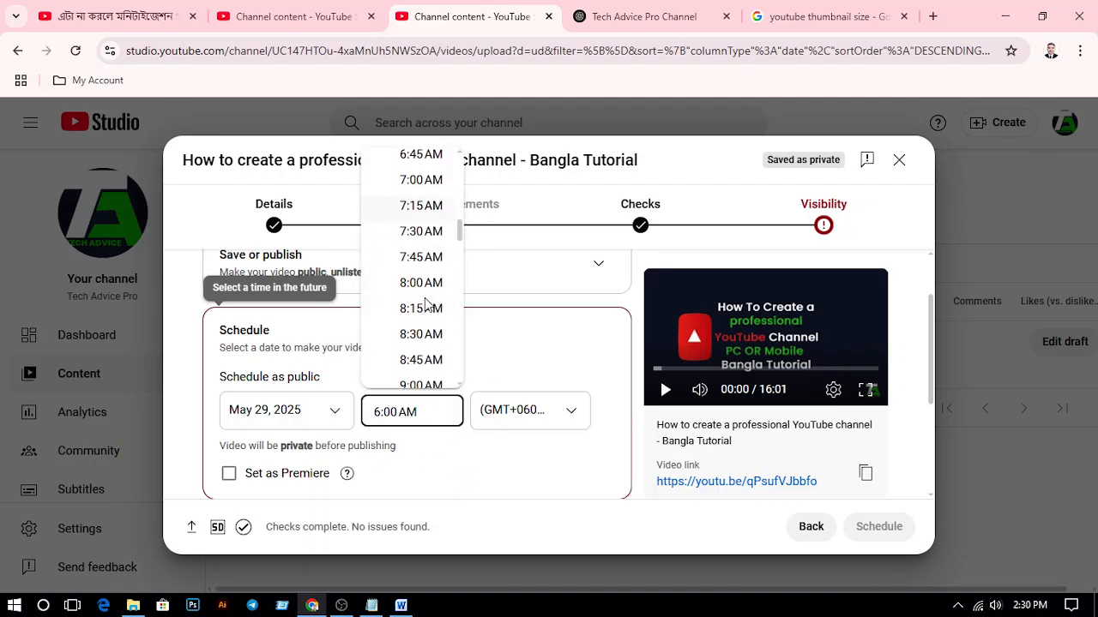
{"action": "scroll", "coordinate": [427, 289], "scroll_direction": "down", "scroll_amount": 1}
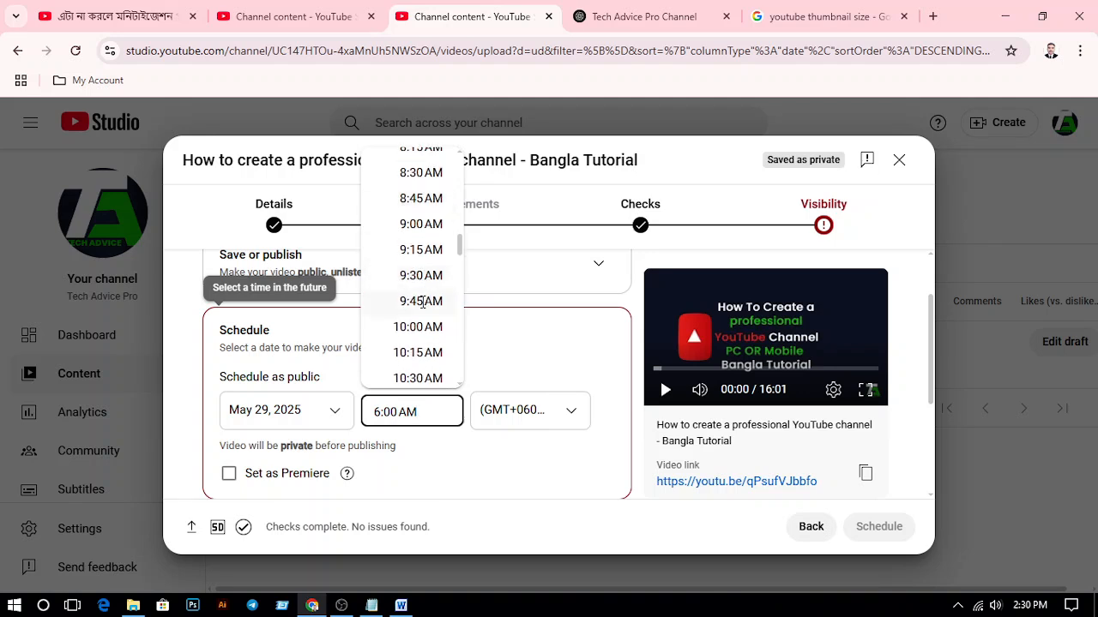
{"action": "scroll", "coordinate": [423, 302], "scroll_direction": "up", "scroll_amount": 1}
{"action": "scroll", "coordinate": [423, 302], "scroll_direction": "down", "scroll_amount": 6}
{"action": "scroll", "coordinate": [422, 302], "scroll_direction": "down", "scroll_amount": 7}
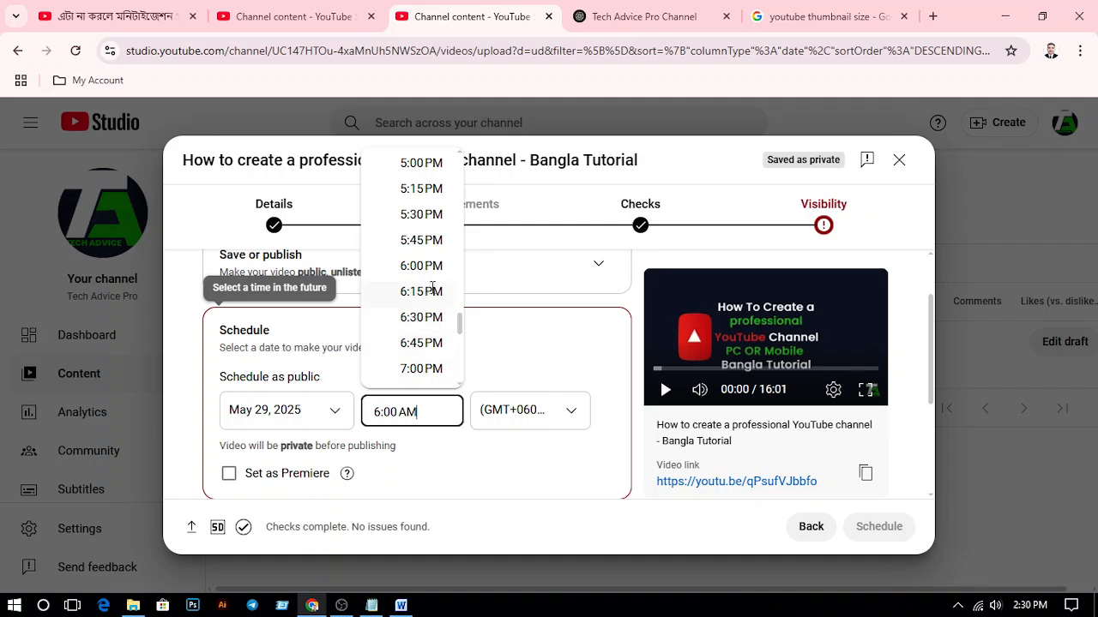
{"action": "left_click", "coordinate": [423, 319]}
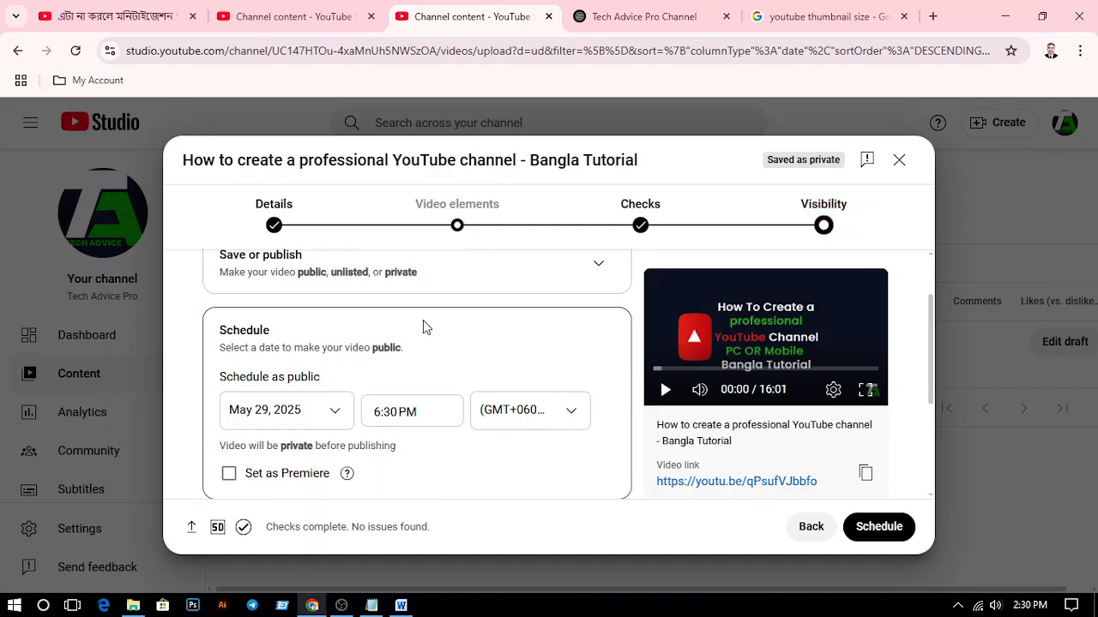
{"action": "left_click", "coordinate": [441, 411]}
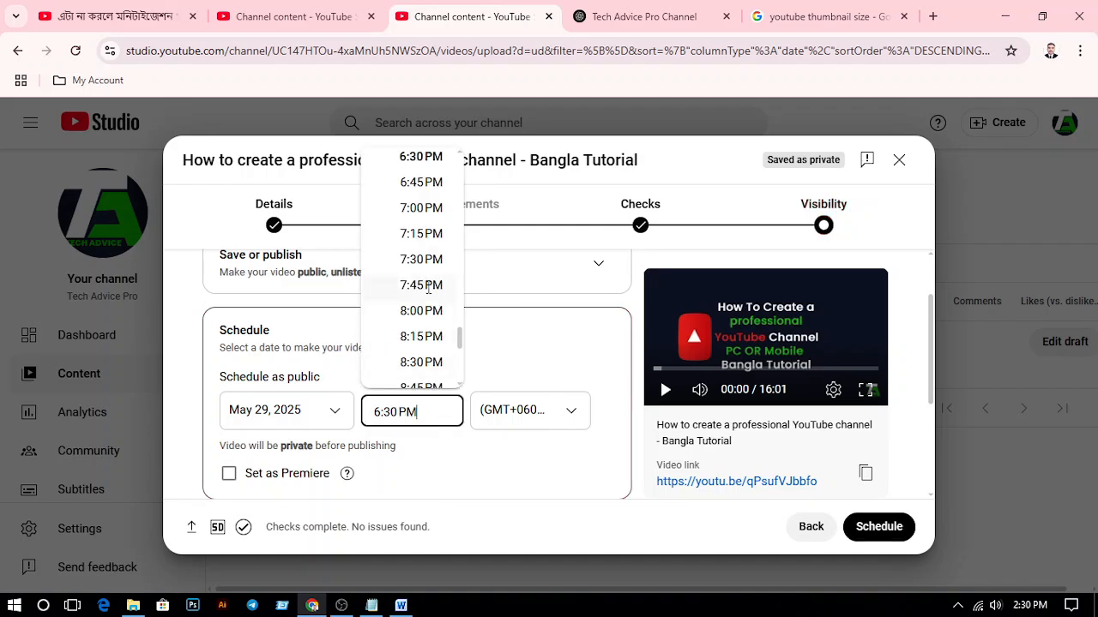
{"action": "left_click", "coordinate": [416, 206]}
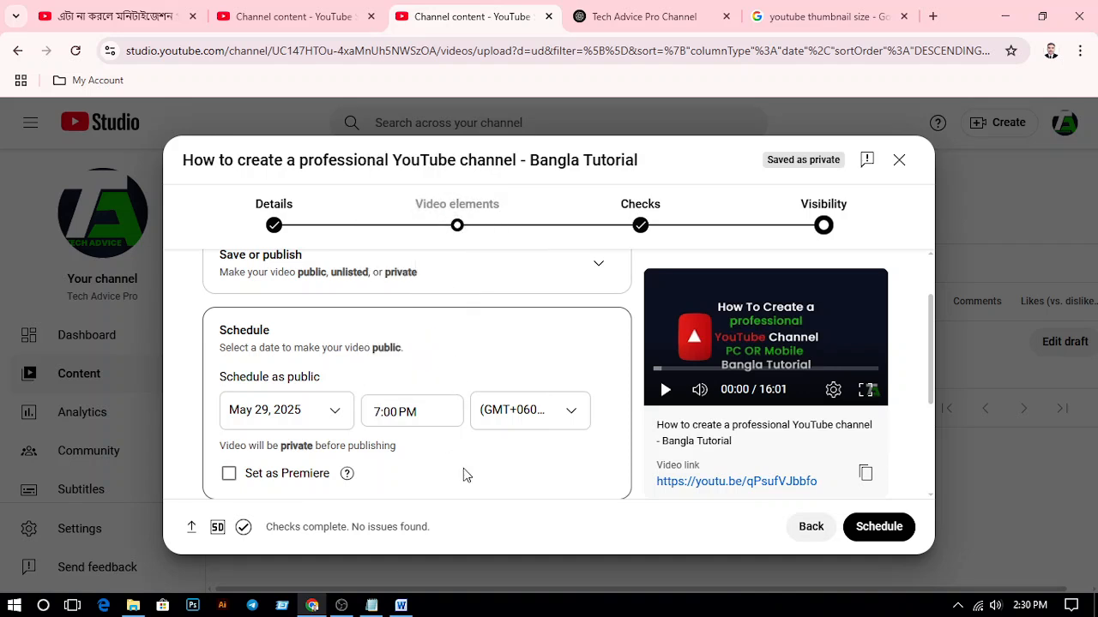
Review the immediate save or publish options and the pre-publish checklist, and return to the scheduled public release
{"action": "scroll", "coordinate": [463, 467], "scroll_direction": "down", "scroll_amount": 5}
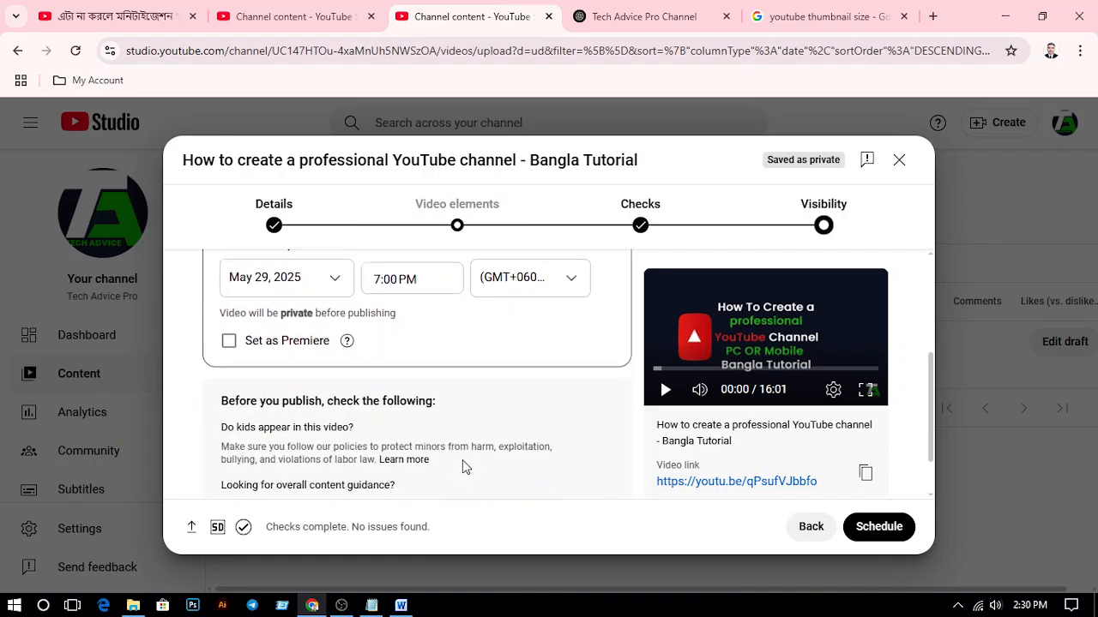
{"action": "scroll", "coordinate": [459, 429], "scroll_direction": "up", "scroll_amount": 5}
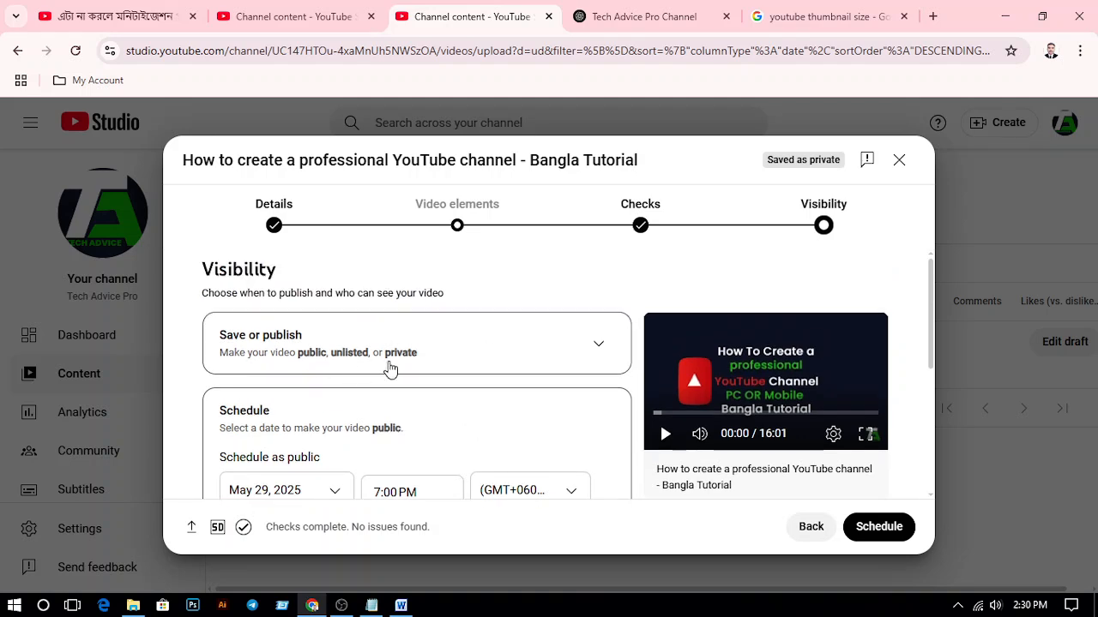
{"action": "left_click", "coordinate": [588, 351]}
{"action": "scroll", "coordinate": [588, 351], "scroll_direction": "down", "scroll_amount": 2}
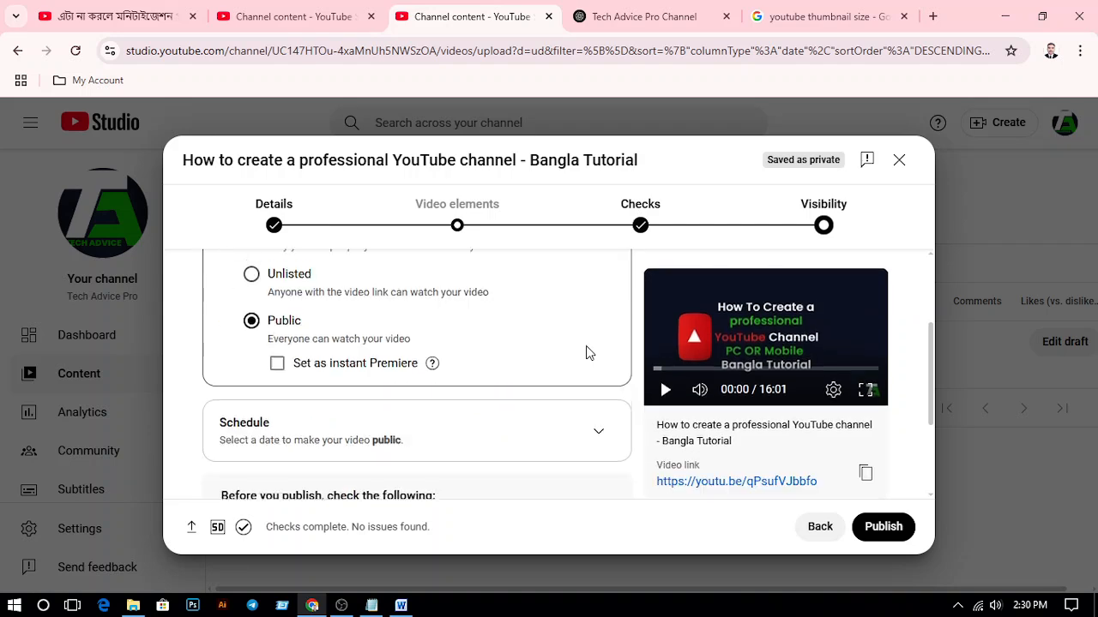
{"action": "scroll", "coordinate": [394, 438], "scroll_direction": "down", "scroll_amount": 3}
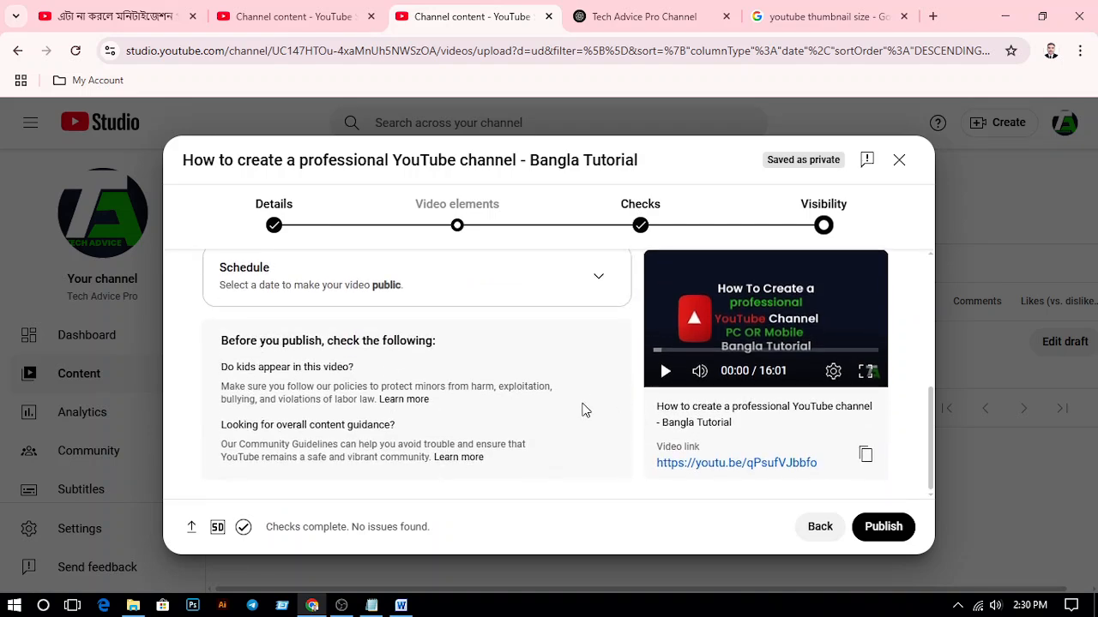
{"action": "left_click", "coordinate": [589, 292]}
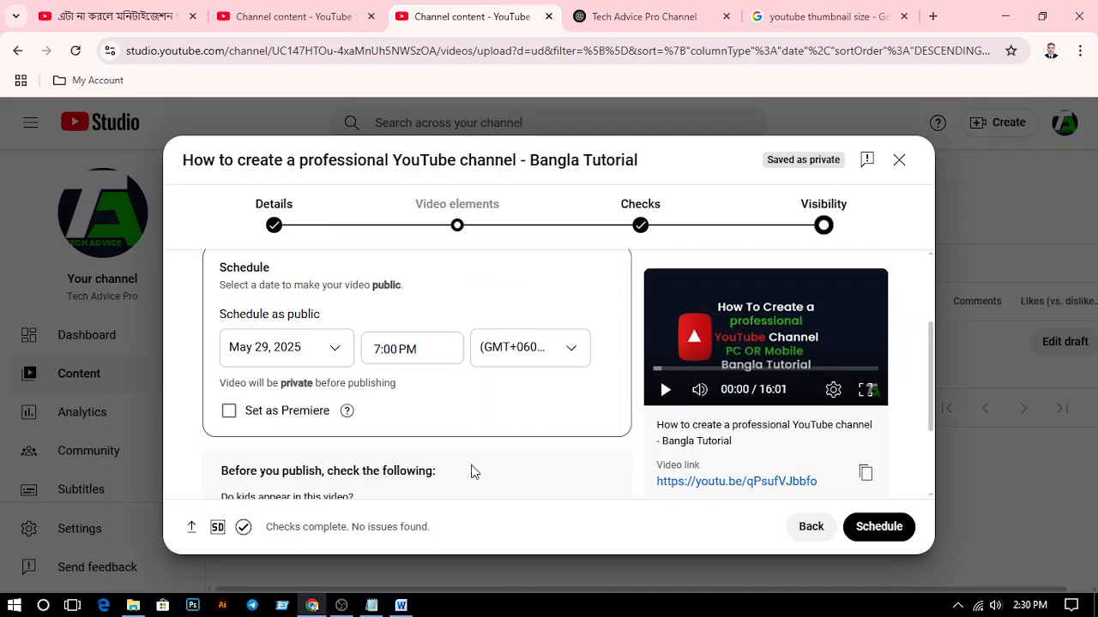
Review the schedule settings, schedule the video's public release, and close the confirmation
{"action": "scroll", "coordinate": [472, 463], "scroll_direction": "up", "scroll_amount": 3}
{"action": "scroll", "coordinate": [382, 378], "scroll_direction": "down", "scroll_amount": 2}
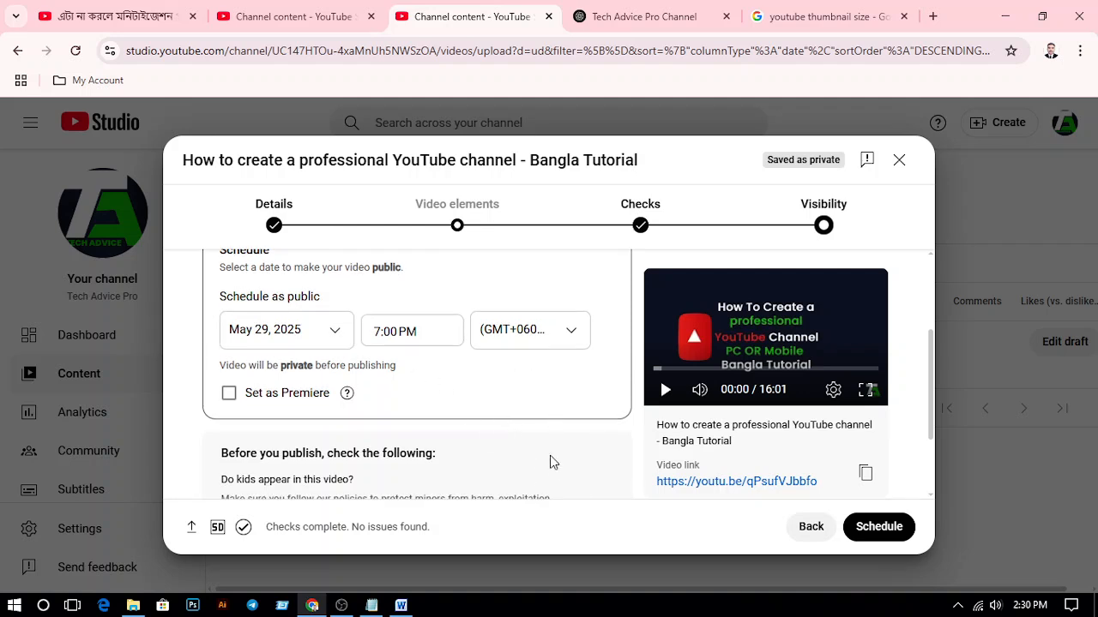
{"action": "scroll", "coordinate": [564, 453], "scroll_direction": "down", "scroll_amount": 1}
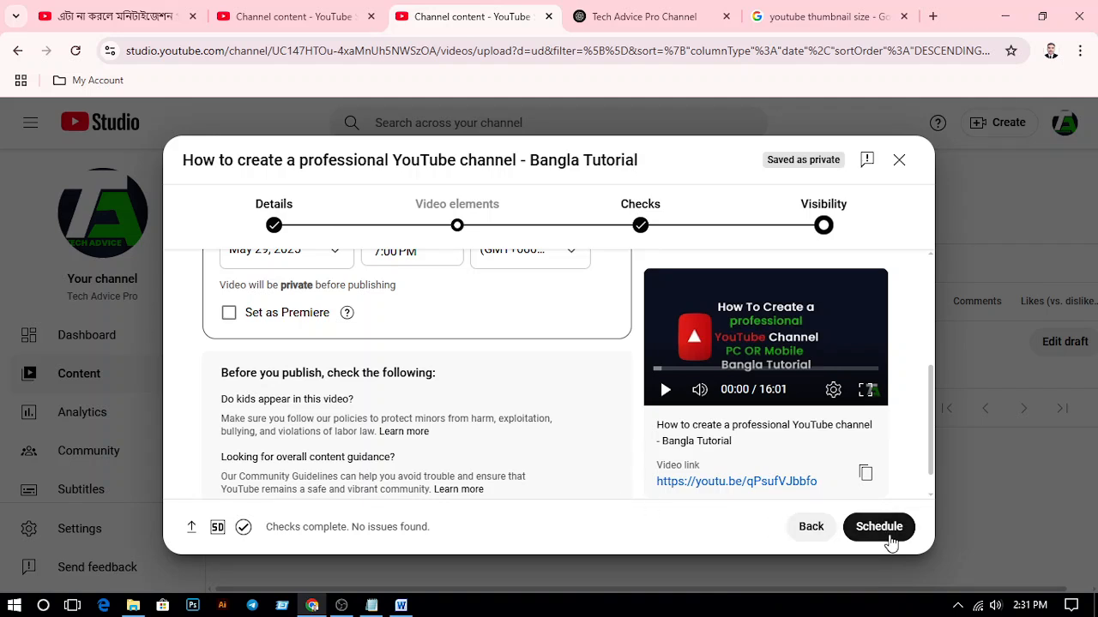
{"action": "scroll", "coordinate": [562, 450], "scroll_direction": "up", "scroll_amount": 2}
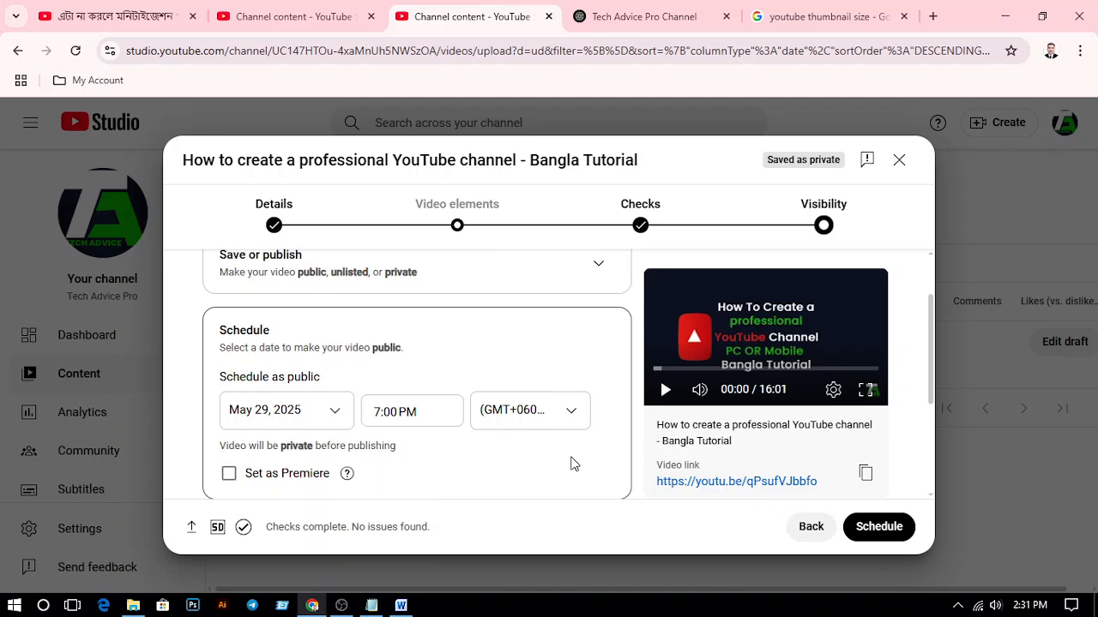
{"action": "scroll", "coordinate": [575, 457], "scroll_direction": "down", "scroll_amount": 2}
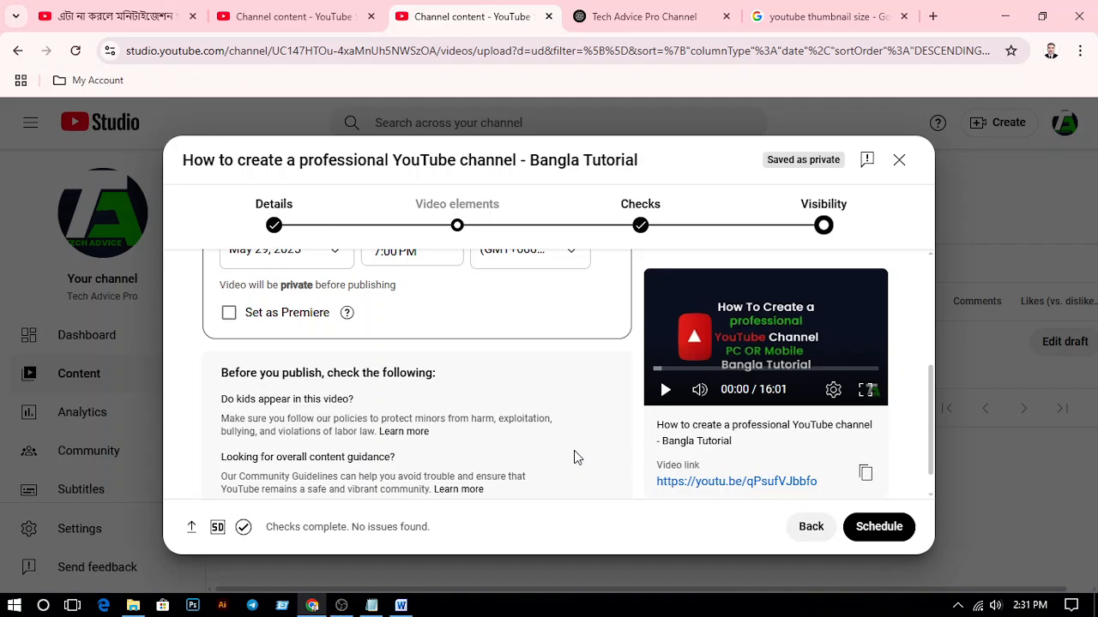
{"action": "scroll", "coordinate": [574, 457], "scroll_direction": "up", "scroll_amount": 2}
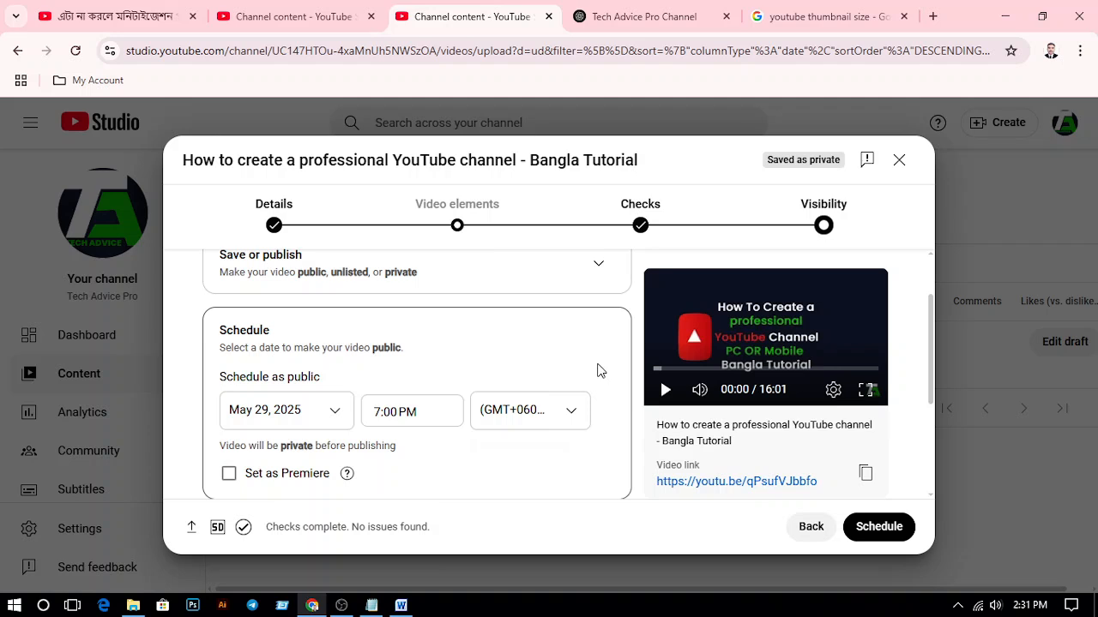
{"action": "left_click", "coordinate": [880, 539]}
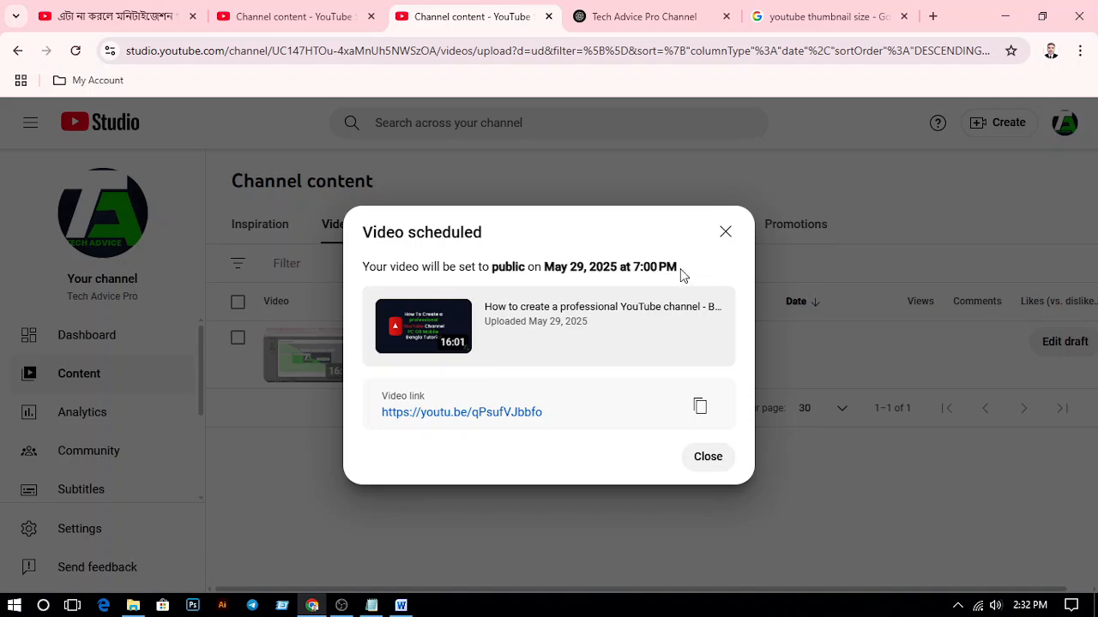
{"action": "left_click_drag", "start_coordinate": [682, 275], "coordinate": [365, 266]}
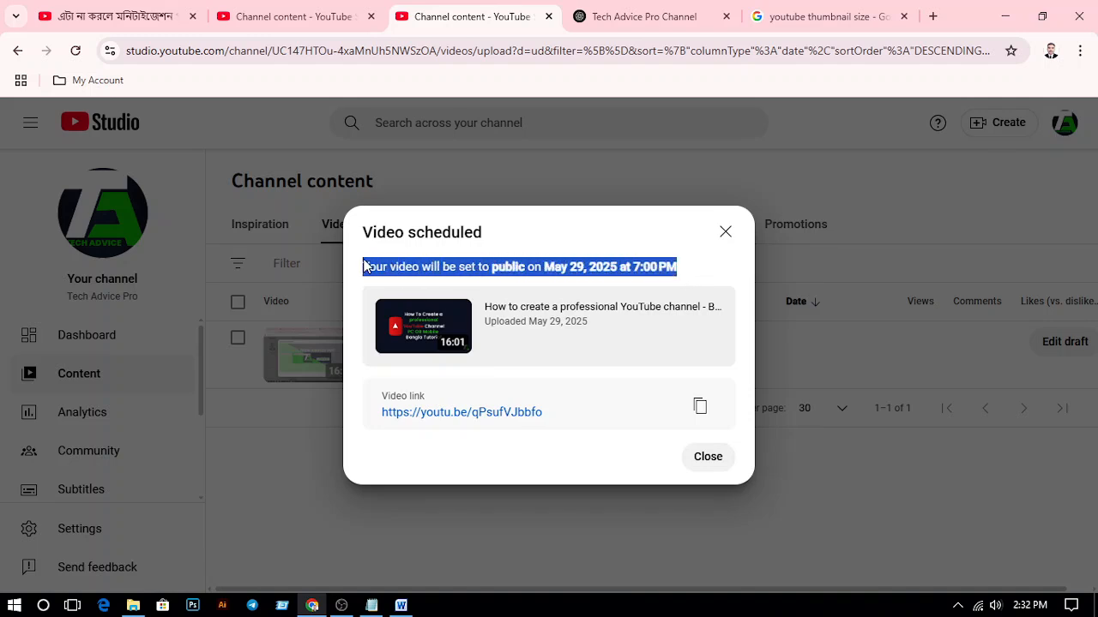
{"action": "left_click", "coordinate": [708, 459]}
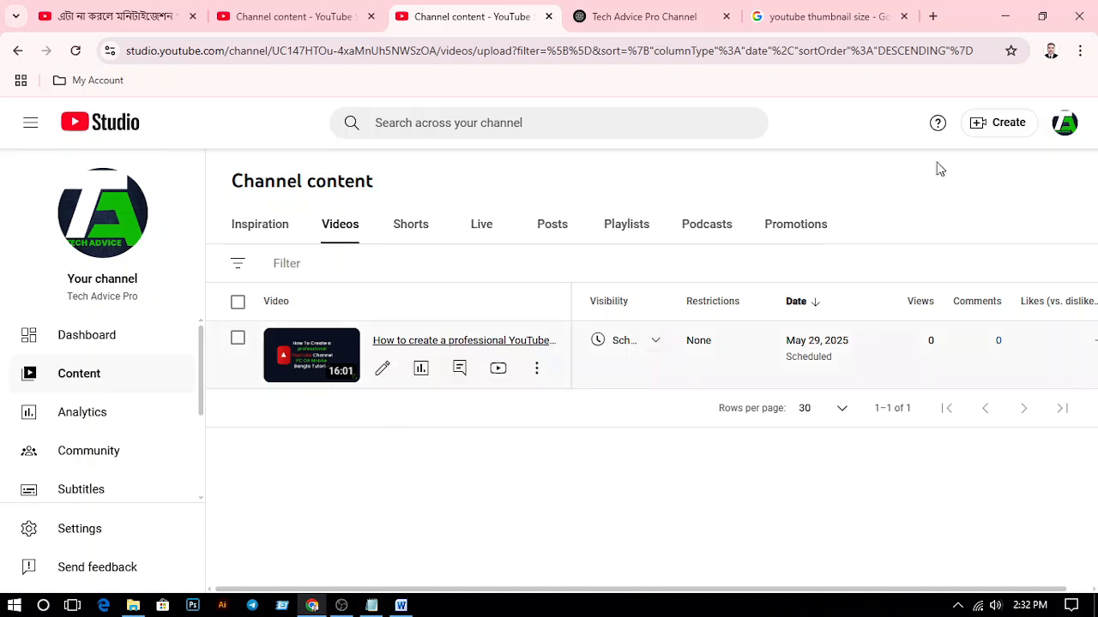